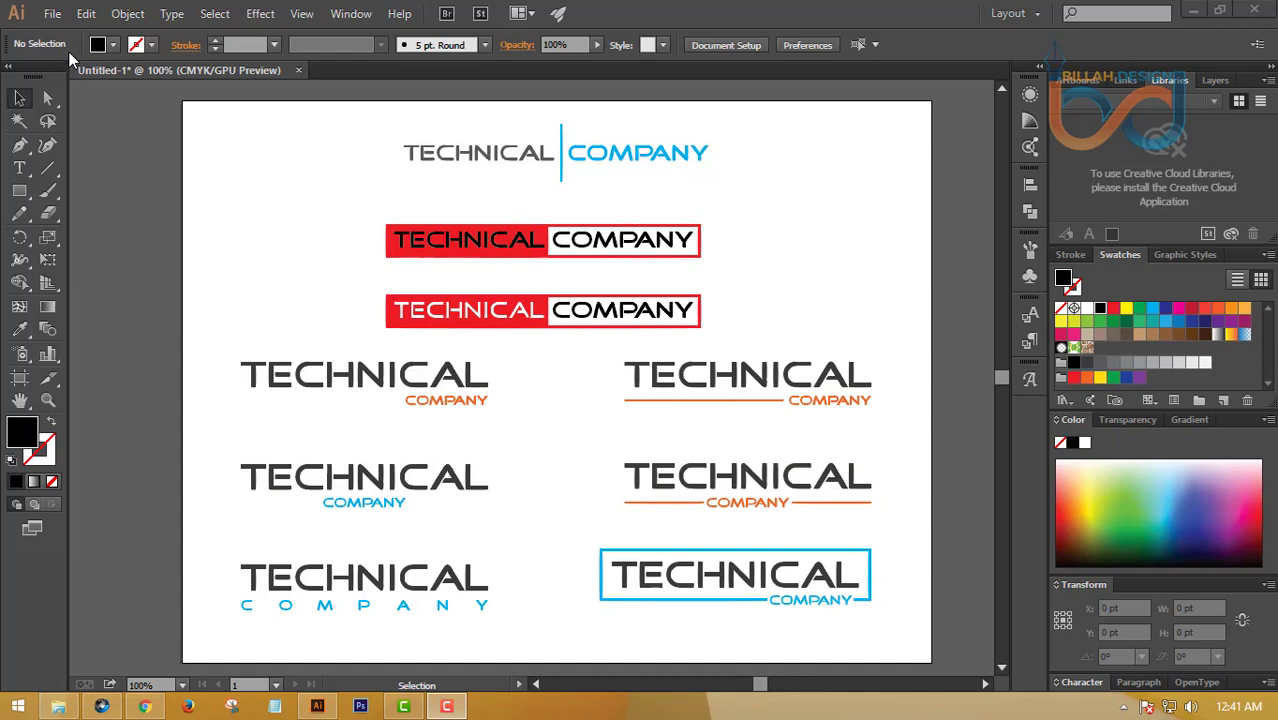
Create a new 800 × 600 px document with one artboard
click(52, 13)
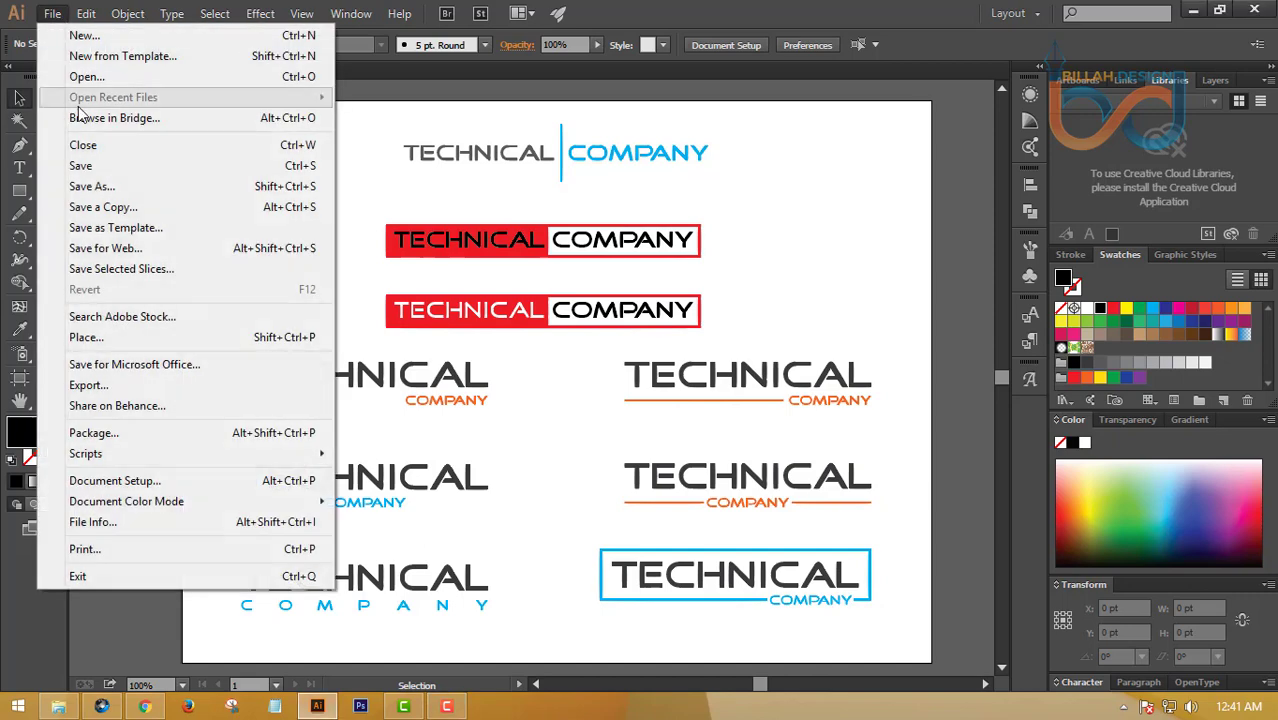
click(84, 36)
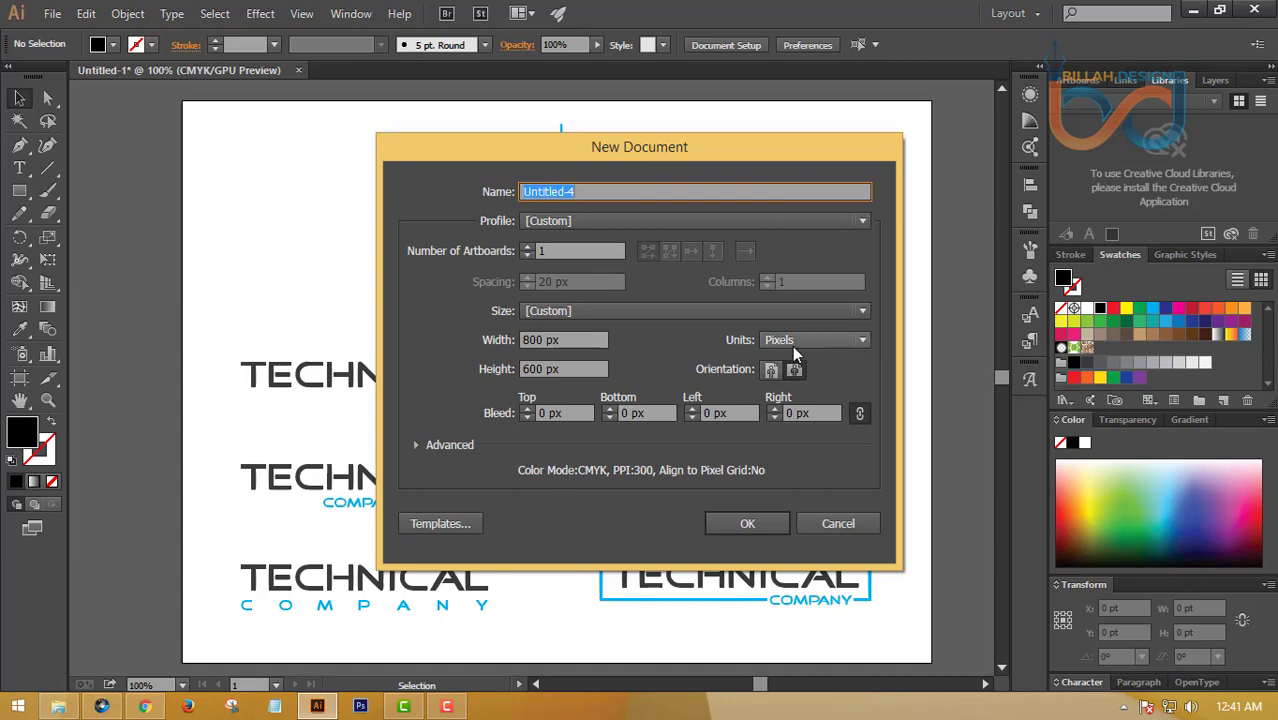
click(747, 524)
mouse_move(591, 345)
mouse_down()
mouse_move(619, 345)
mouse_move(597, 342)
mouse_up()
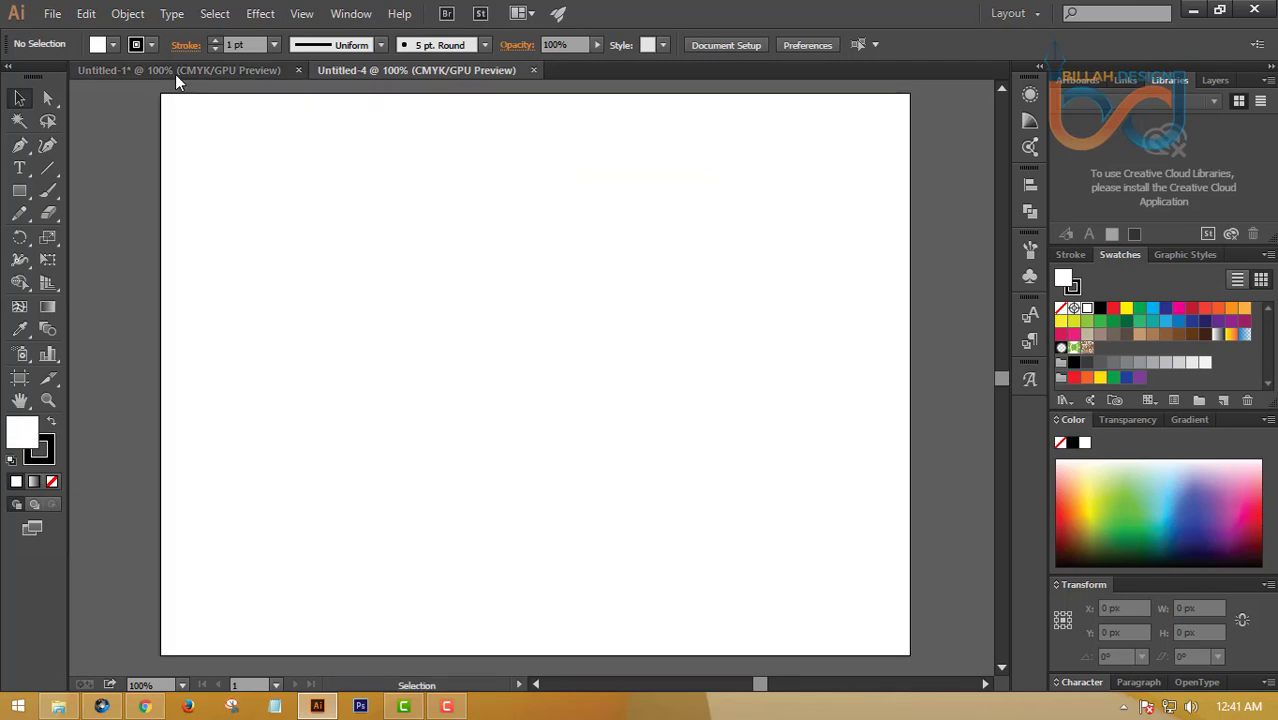
Copy the plain TECHNICAL COMPANY text from Untitled-1 into the new document and place it near the artboard's upper edge
click(177, 72)
scroll(604, 375, up, 2)
click(563, 167)
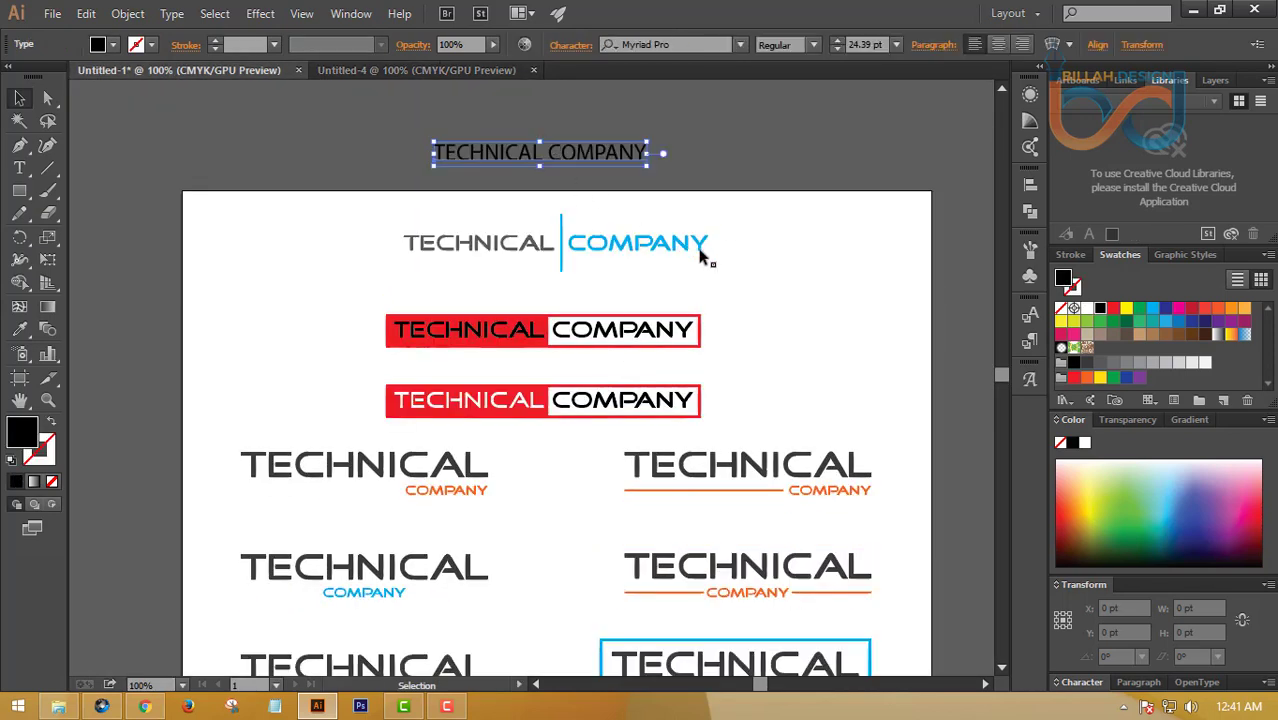
click(779, 270)
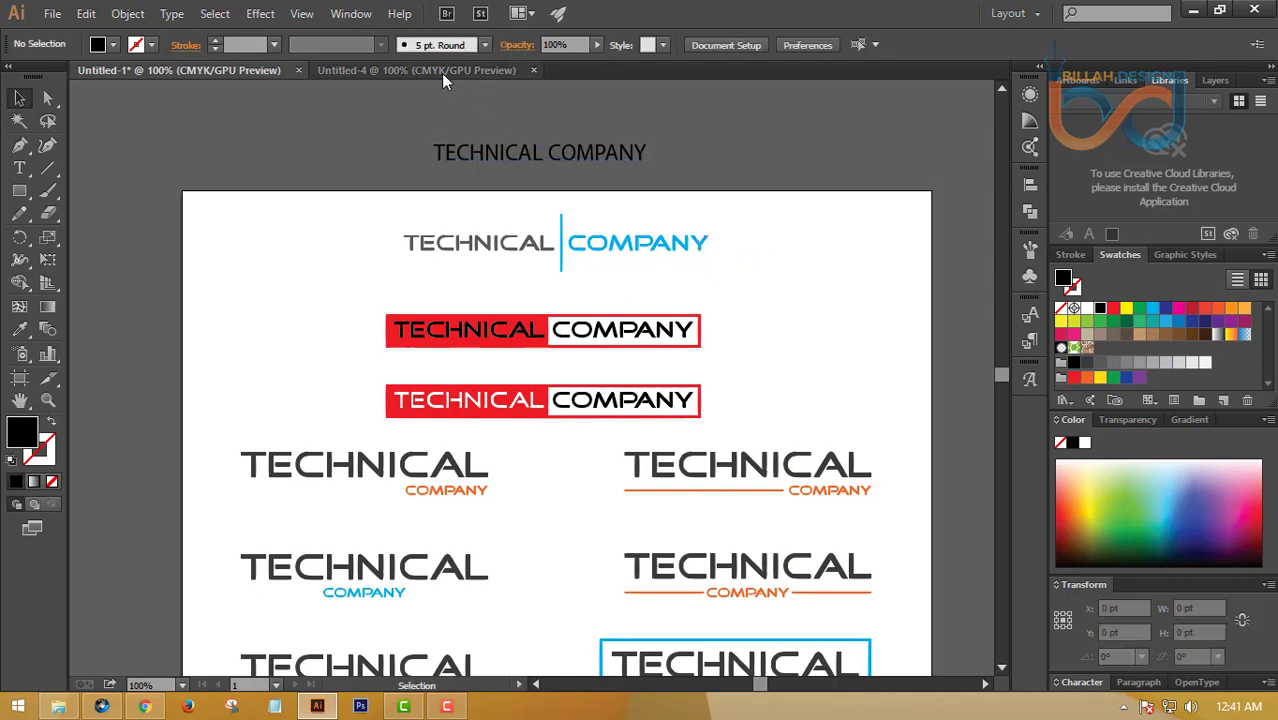
click(439, 70)
drag(573, 309, 579, 308)
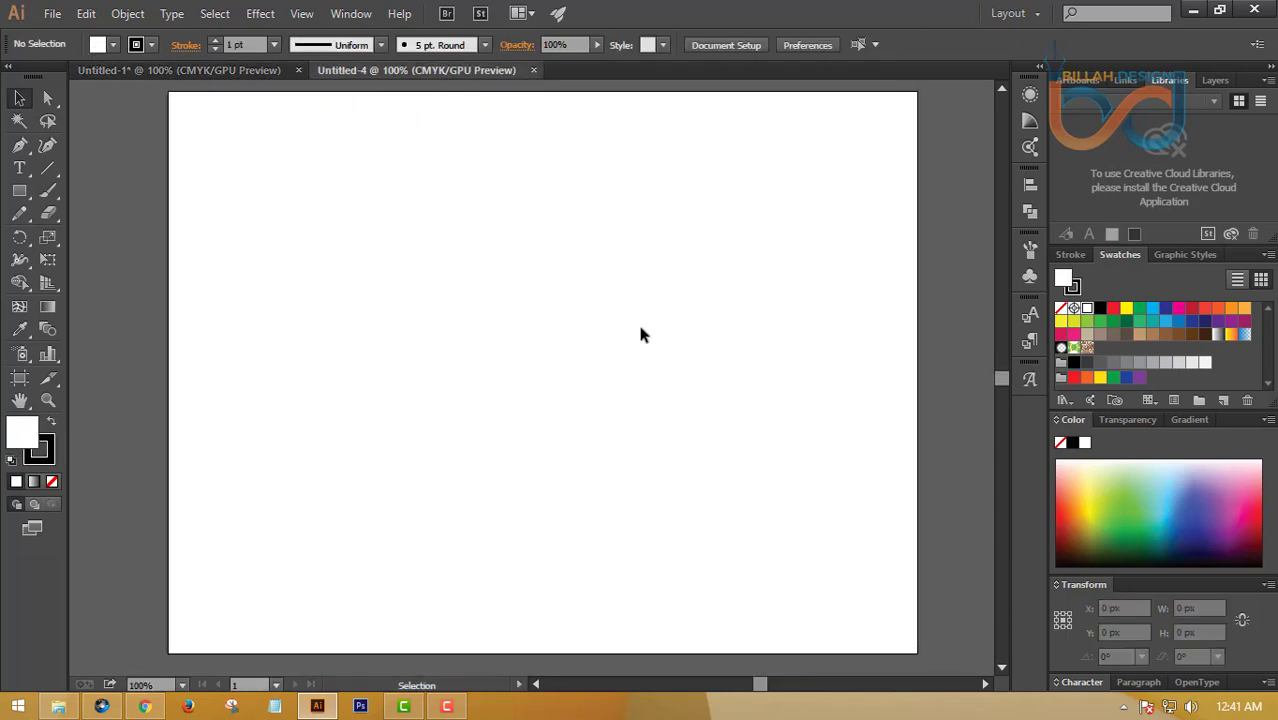
text(TECHNICAL COMPANY)
drag(585, 388, 593, 174)
click(605, 218)
click(617, 246)
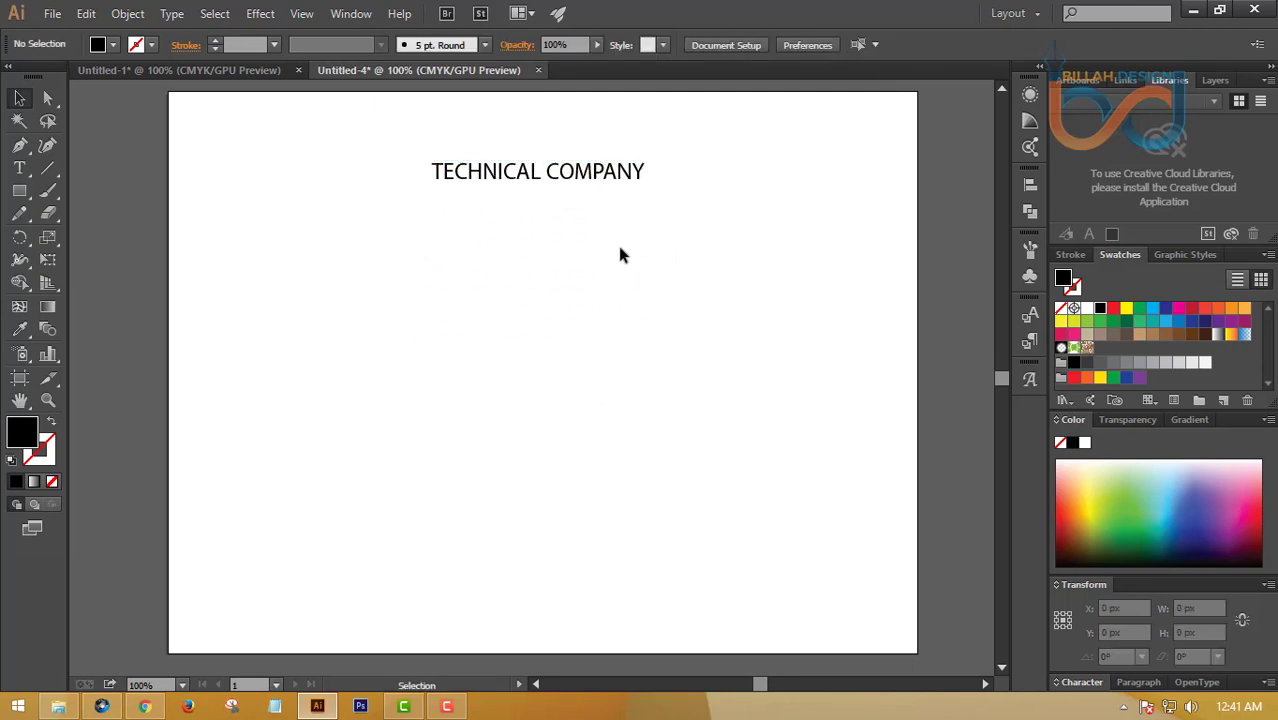
Set the font of the TECHNICAL COMPANY text to Good Times
click(582, 180)
right_click(581, 177)
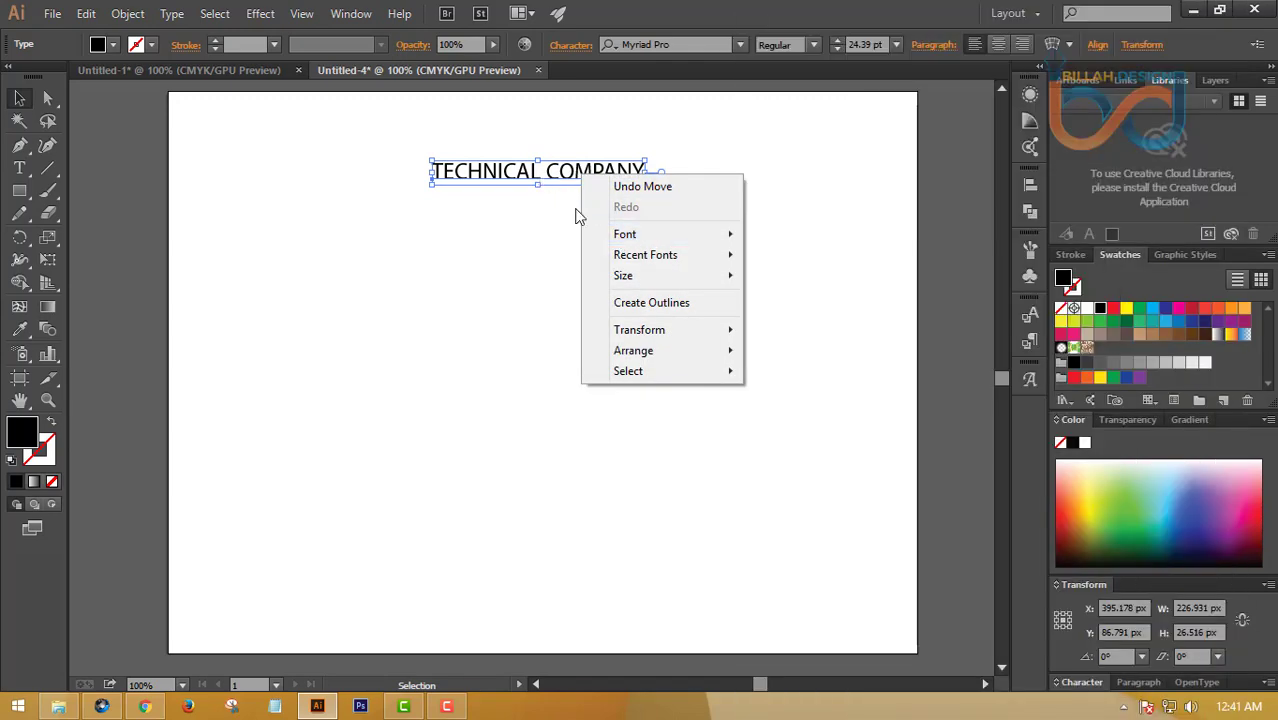
mouse_move(620, 244)
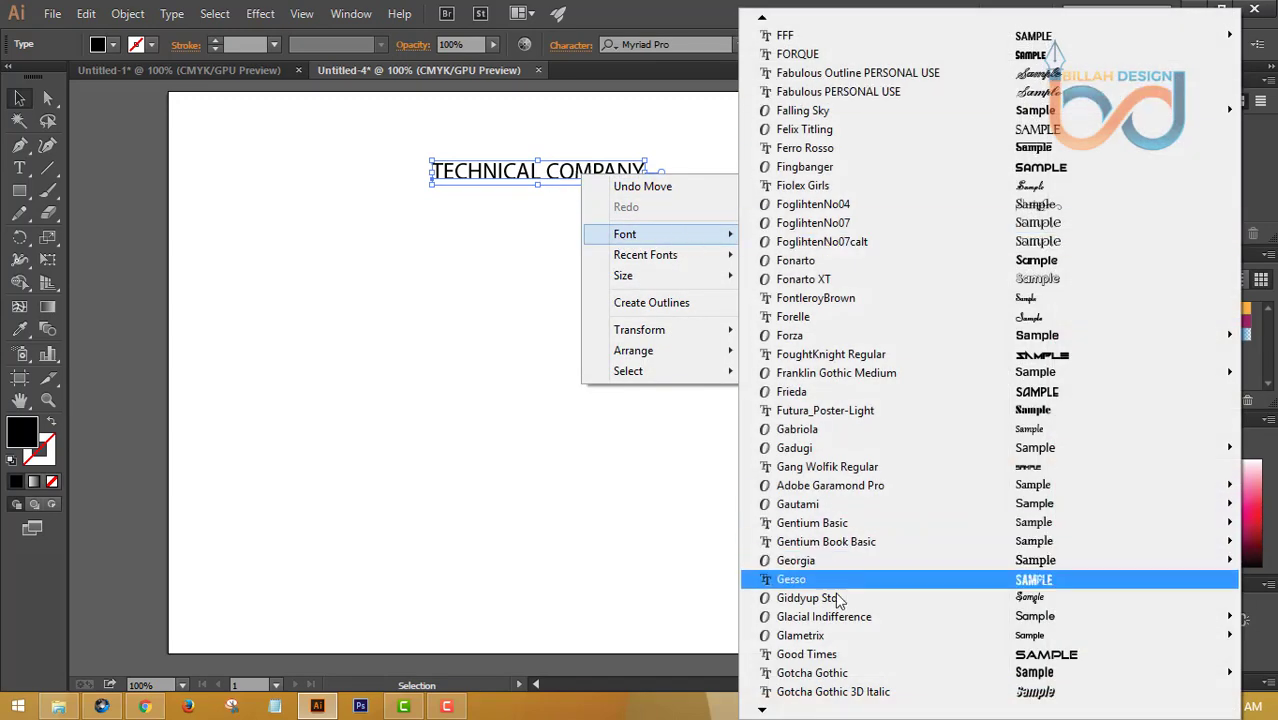
click(845, 655)
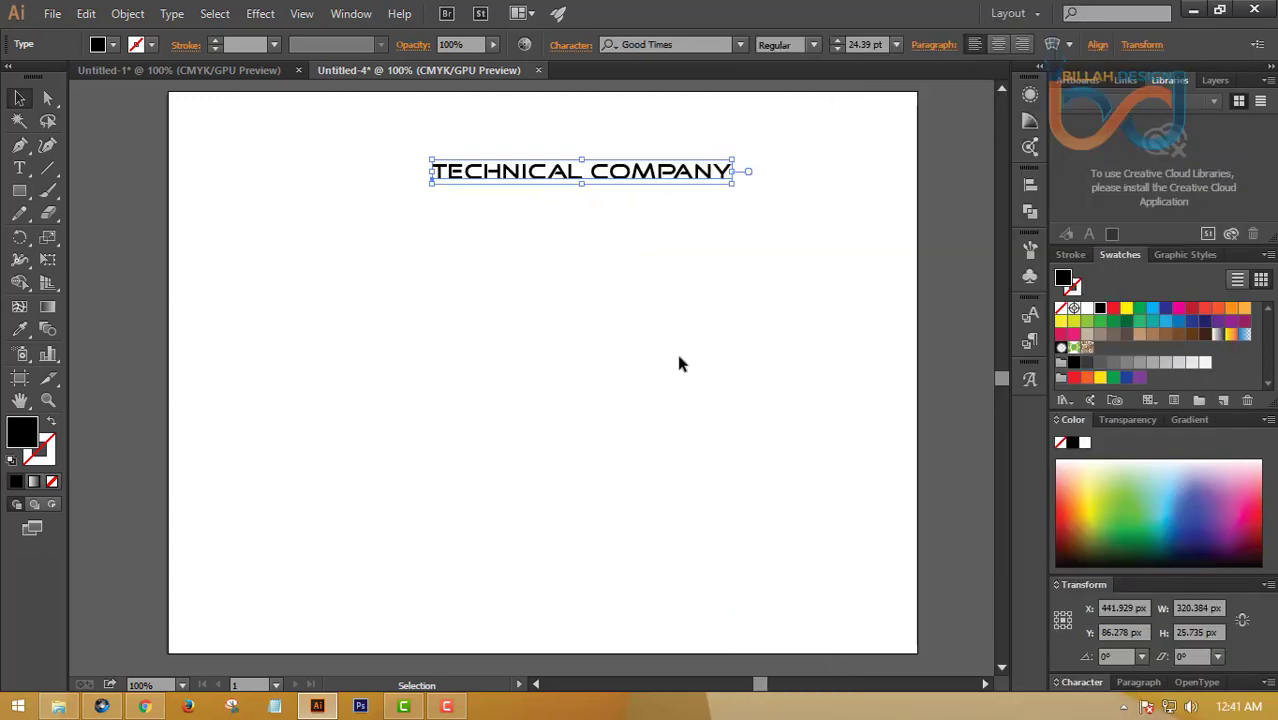
click(677, 354)
Move the TECHNICAL COMPANY text up to the artboard's upper edge and place a duplicate below it
mouse_move(656, 184)
mouse_down()
mouse_move(648, 141)
mouse_move(670, 186)
mouse_up()
click(681, 220)
drag(662, 134, 660, 117)
drag(650, 168, 651, 196)
click(650, 207)
click(651, 198)
click(651, 200)
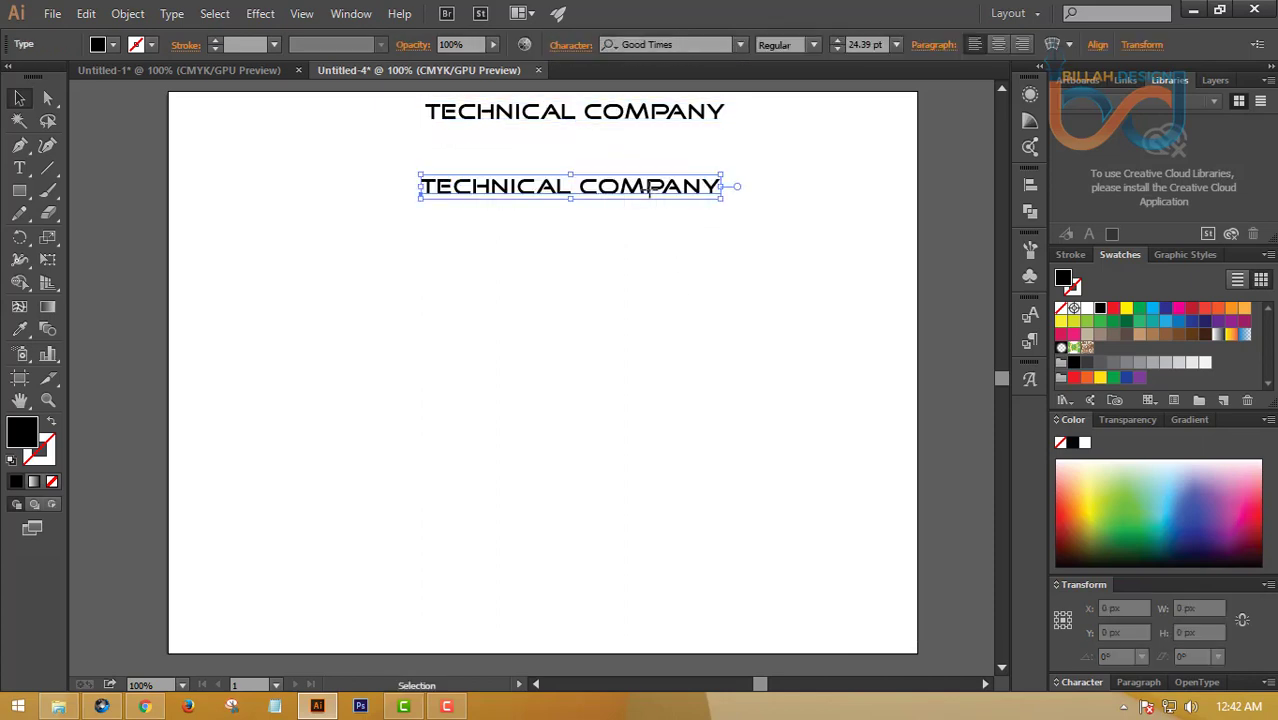
Convert the lower TECHNICAL COMPANY copy to outlines and move it slightly further down
right_click(650, 191)
click(738, 319)
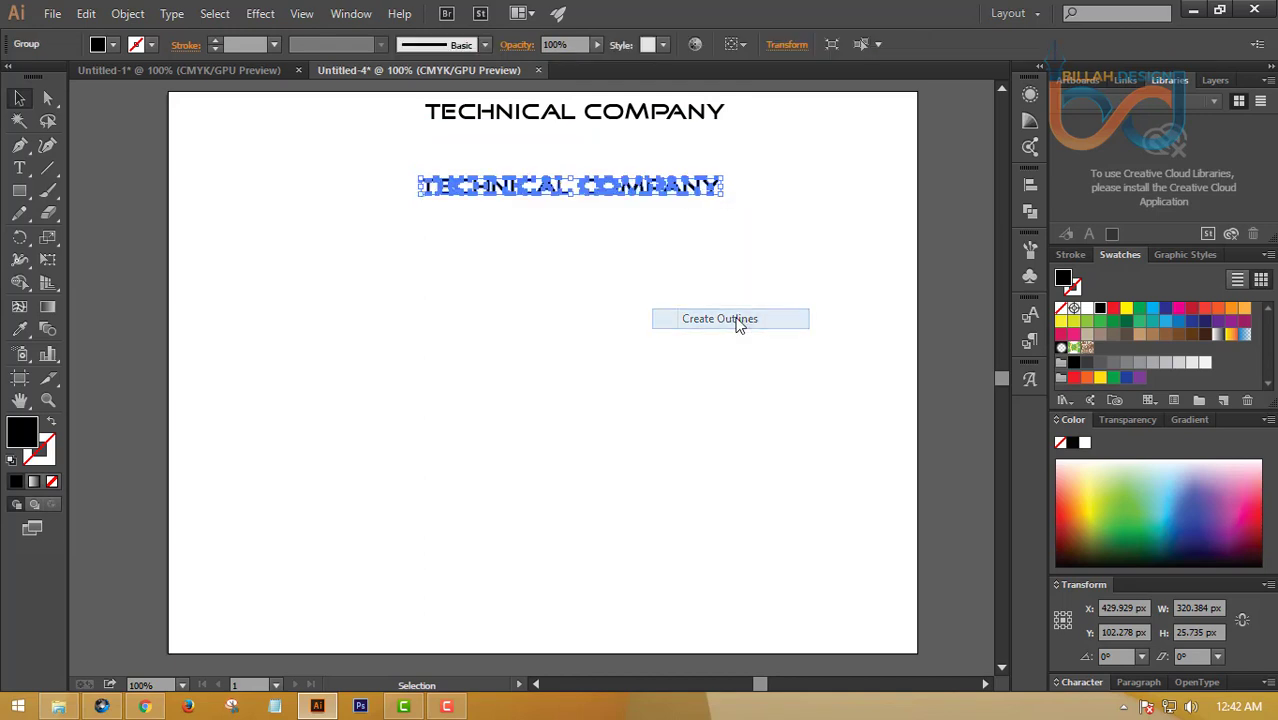
click(644, 205)
drag(629, 201, 629, 273)
click(678, 302)
Draw a vertical line about 46.5 px tall between the outlined words TECHNICAL and COMPANY with a 2 pt stroke
key(ctrl+plus)
key(space)
click(634, 276)
click(505, 297)
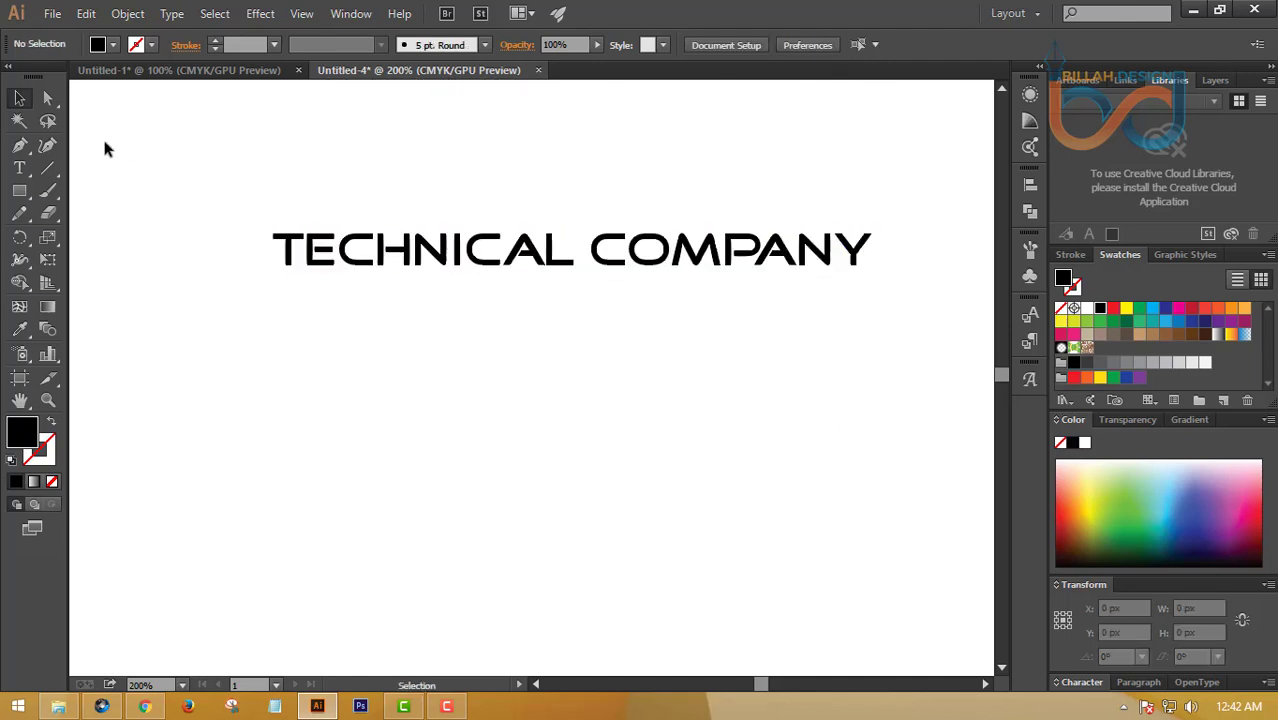
click(51, 166)
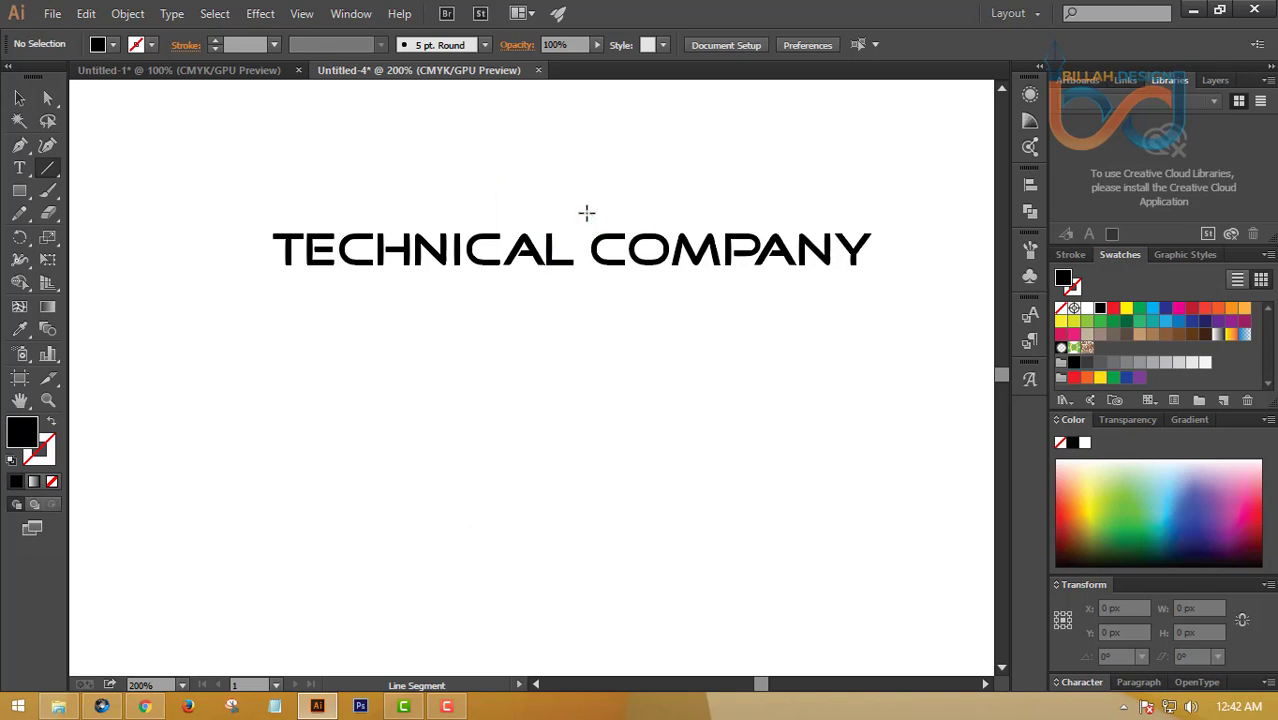
drag(584, 210, 589, 294)
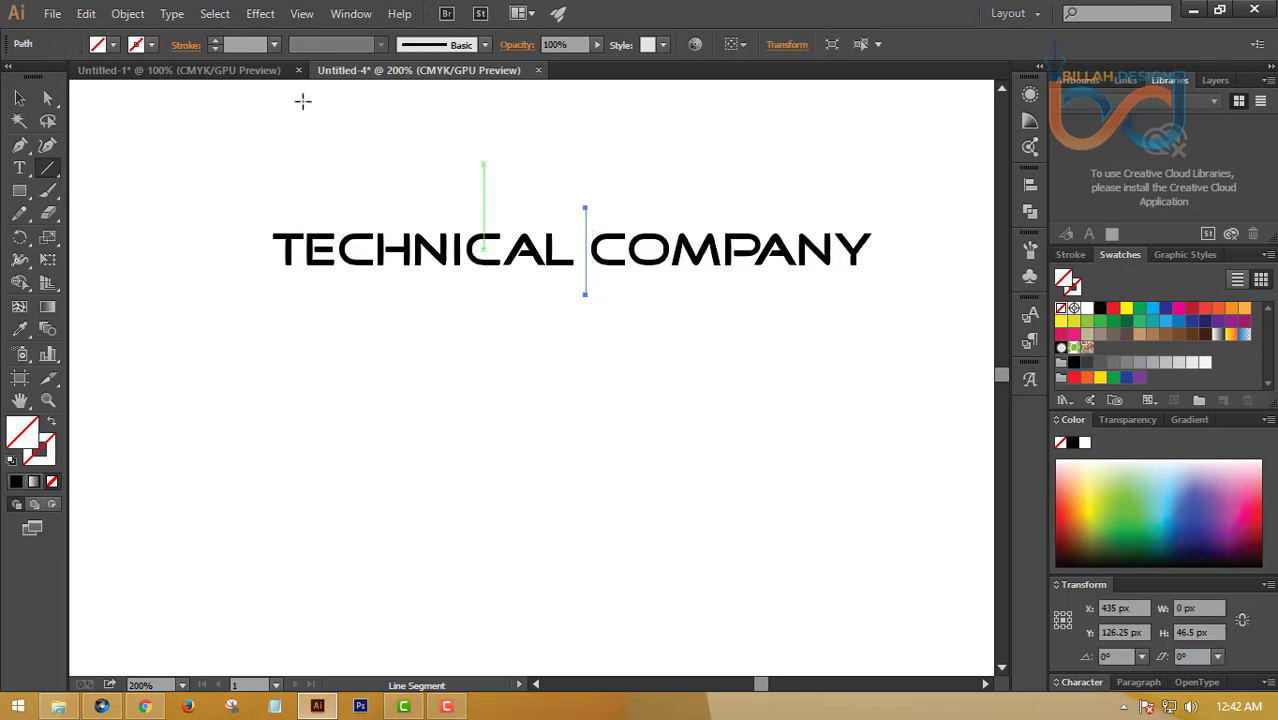
click(217, 41)
click(217, 41)
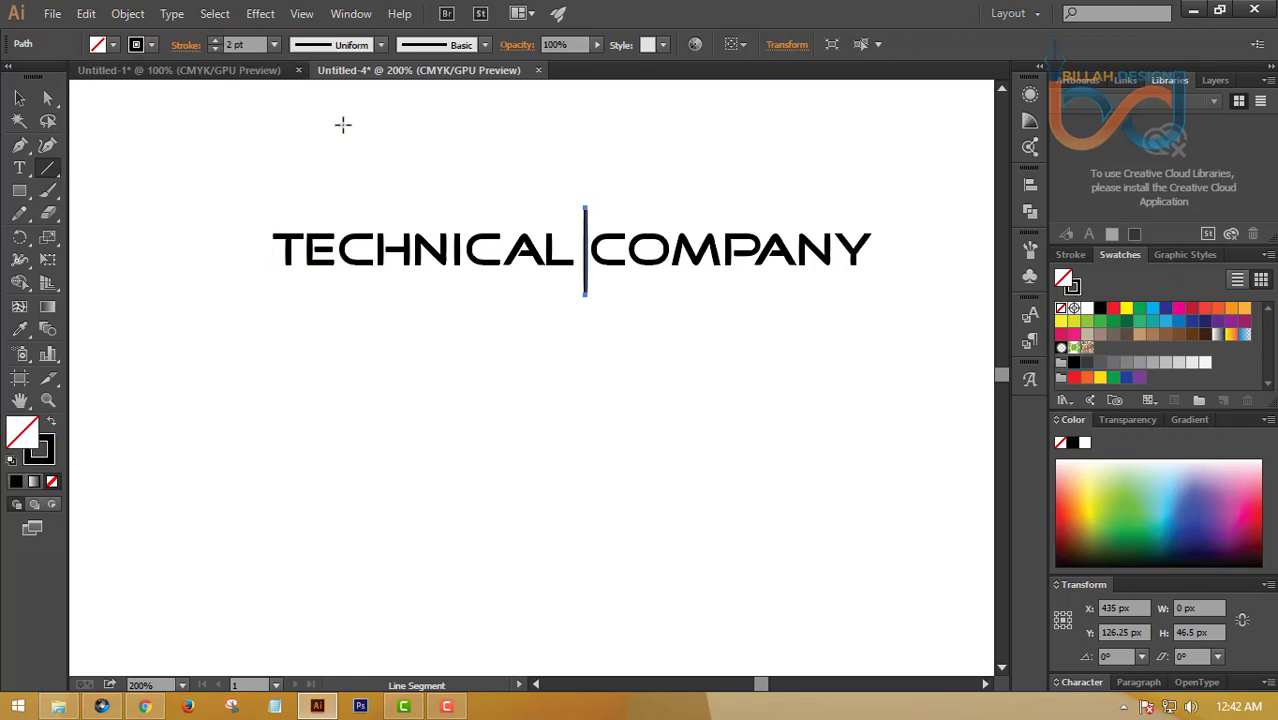
Expand the vertical divider line into a filled shape and nudge it 1 px to the left
click(130, 14)
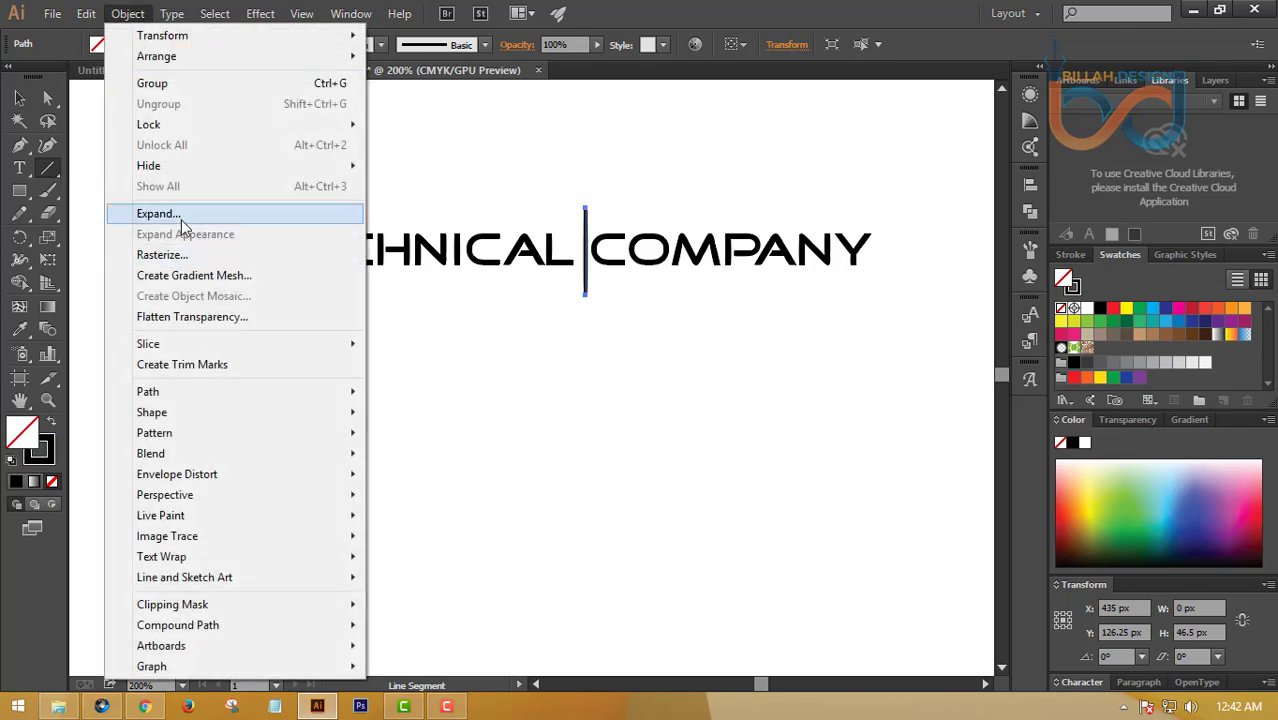
click(179, 217)
click(598, 456)
key(v)
click(633, 365)
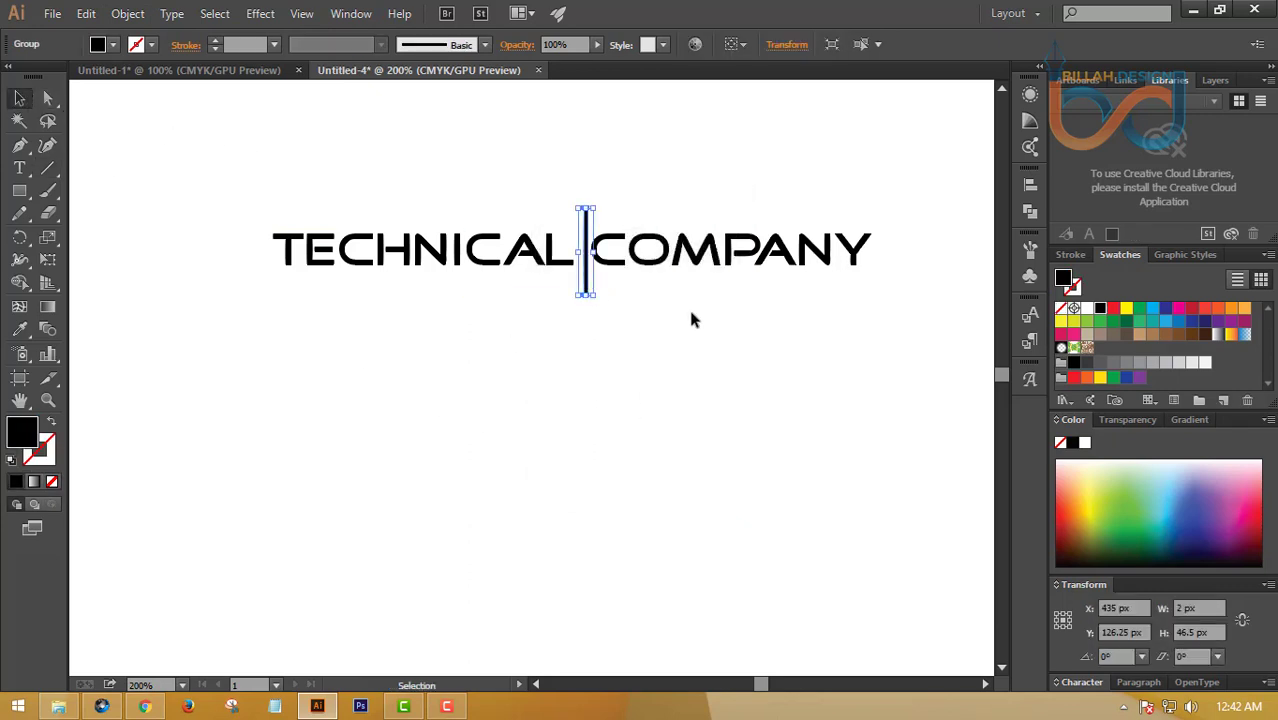
key(Left)
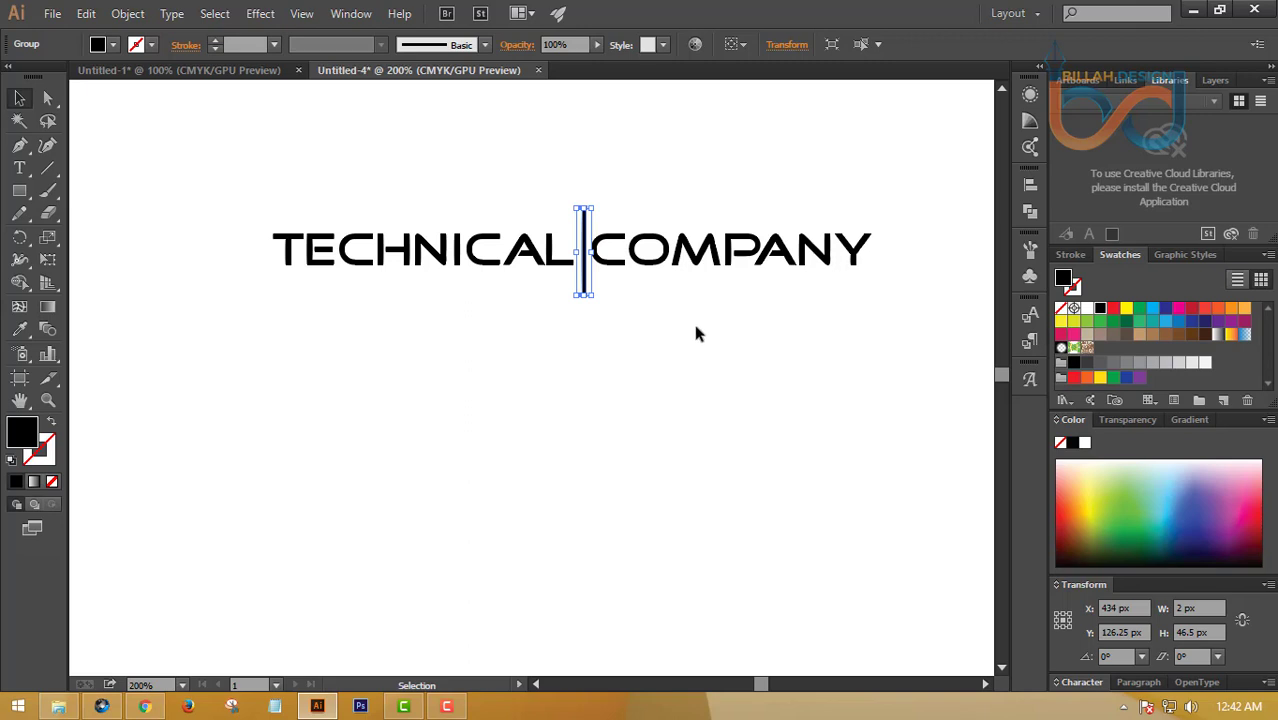
click(699, 340)
Align the outlined text and the divider line to each other on their vertical centers
click(617, 260)
click(670, 342)
drag(248, 174, 646, 335)
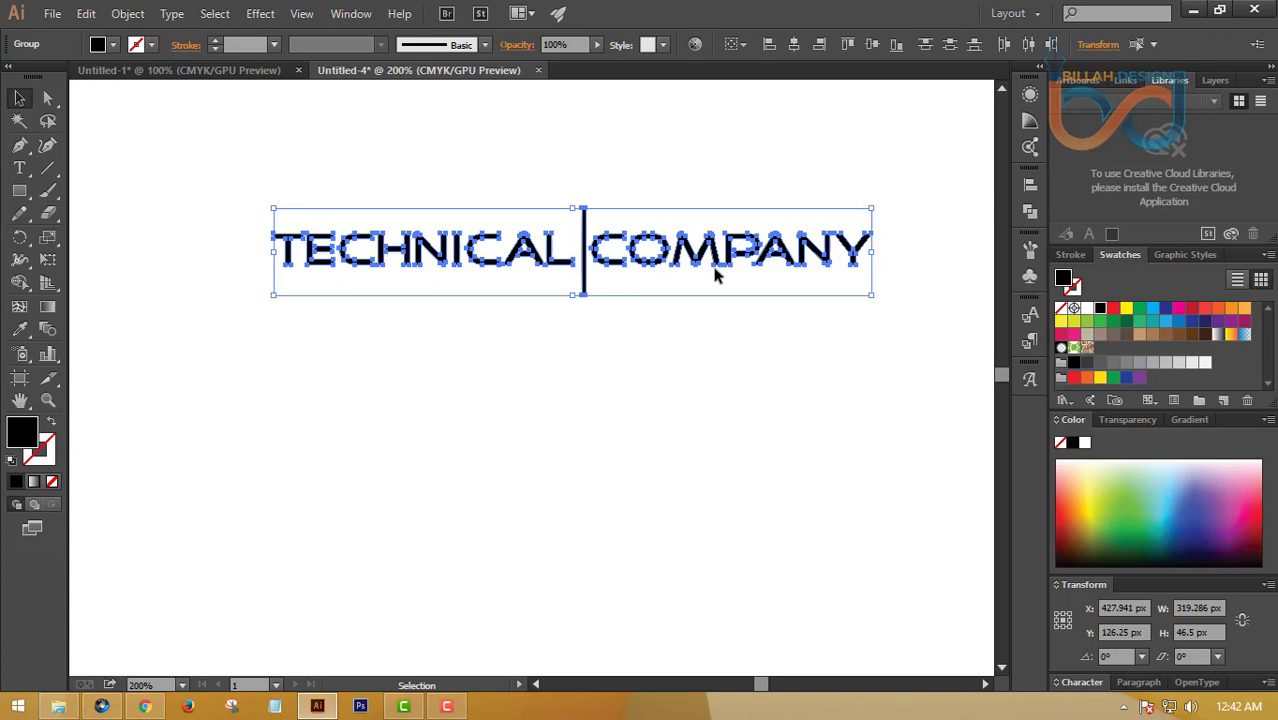
click(1031, 187)
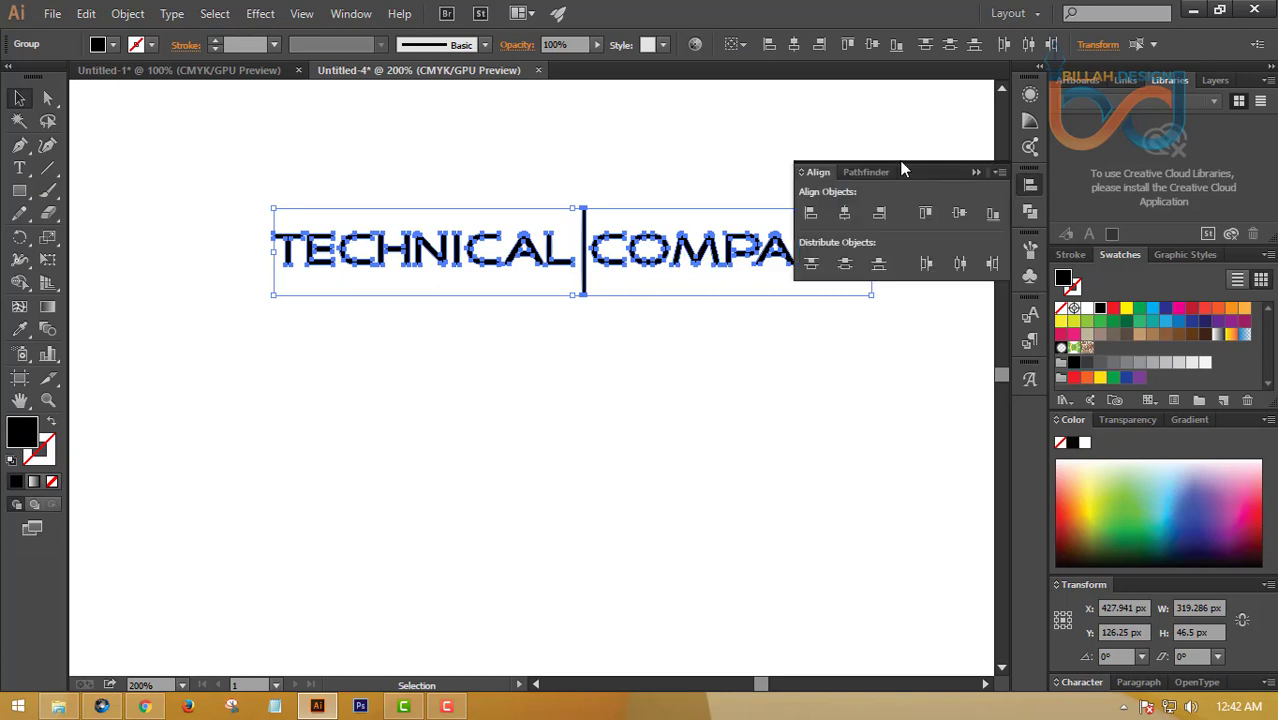
click(960, 214)
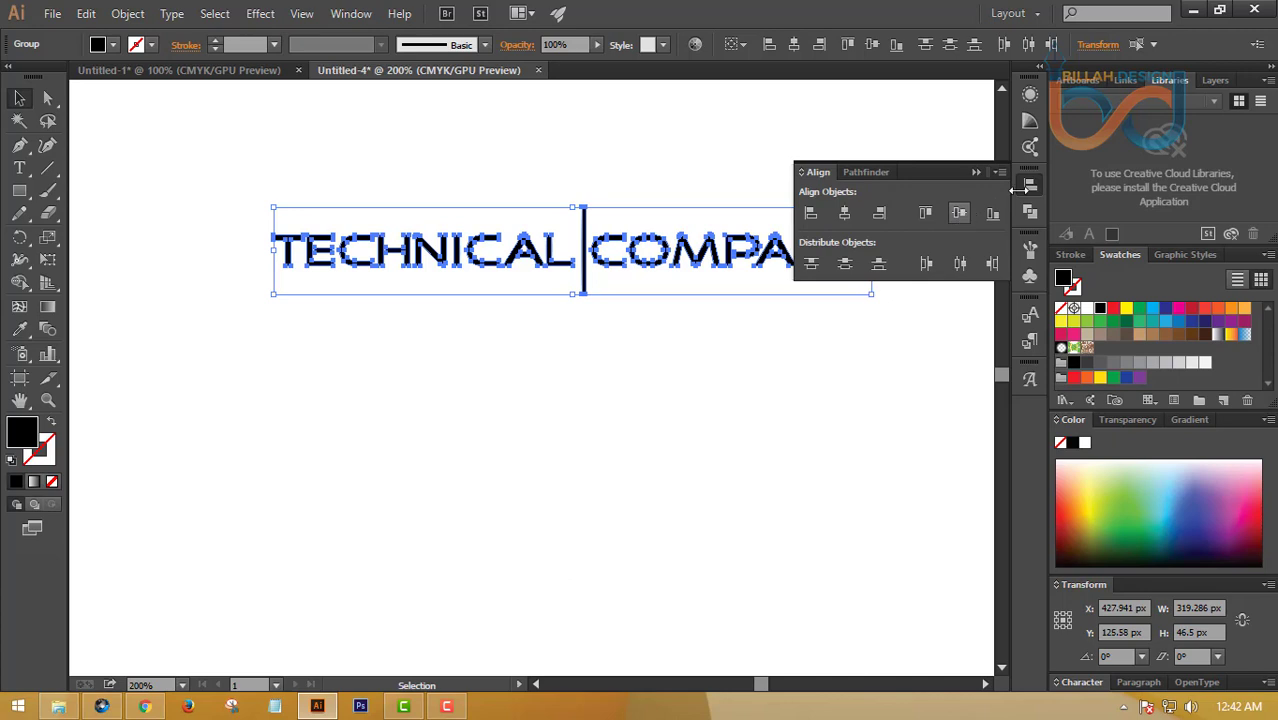
click(1031, 187)
click(607, 276)
Recolor the outlined text dark gray and the divider line light blue
click(630, 258)
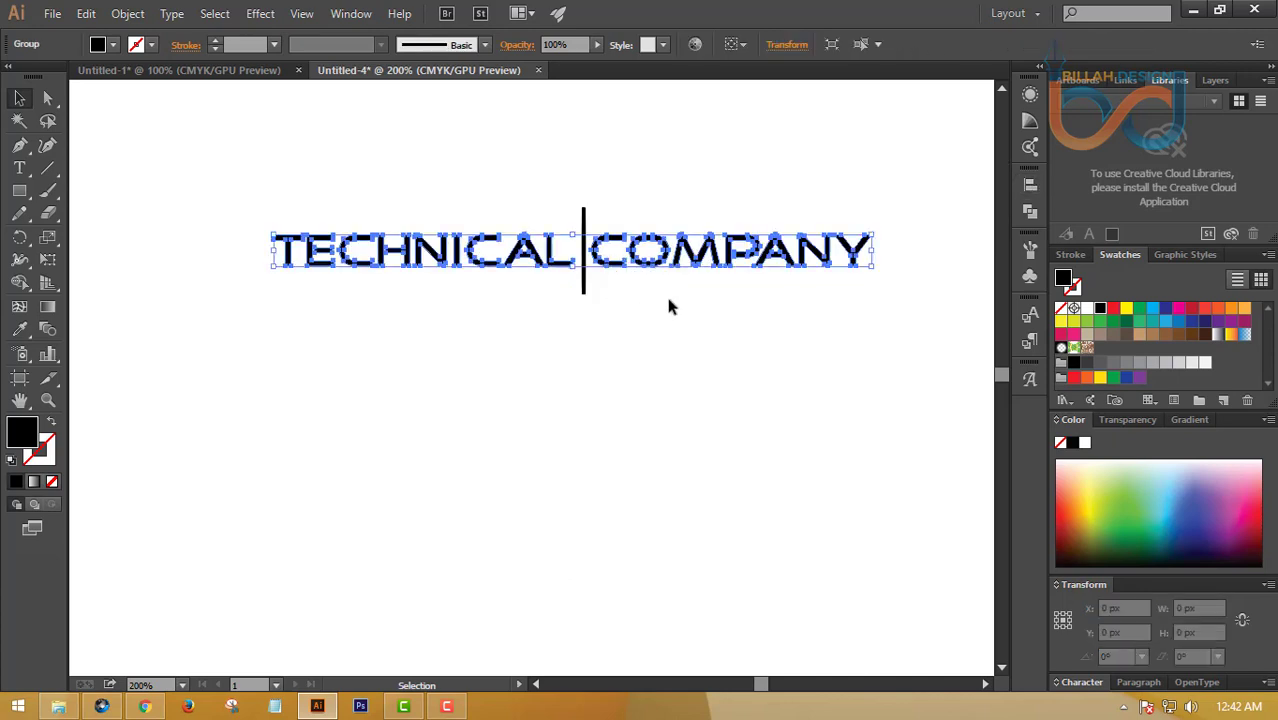
click(1087, 363)
click(620, 325)
click(585, 293)
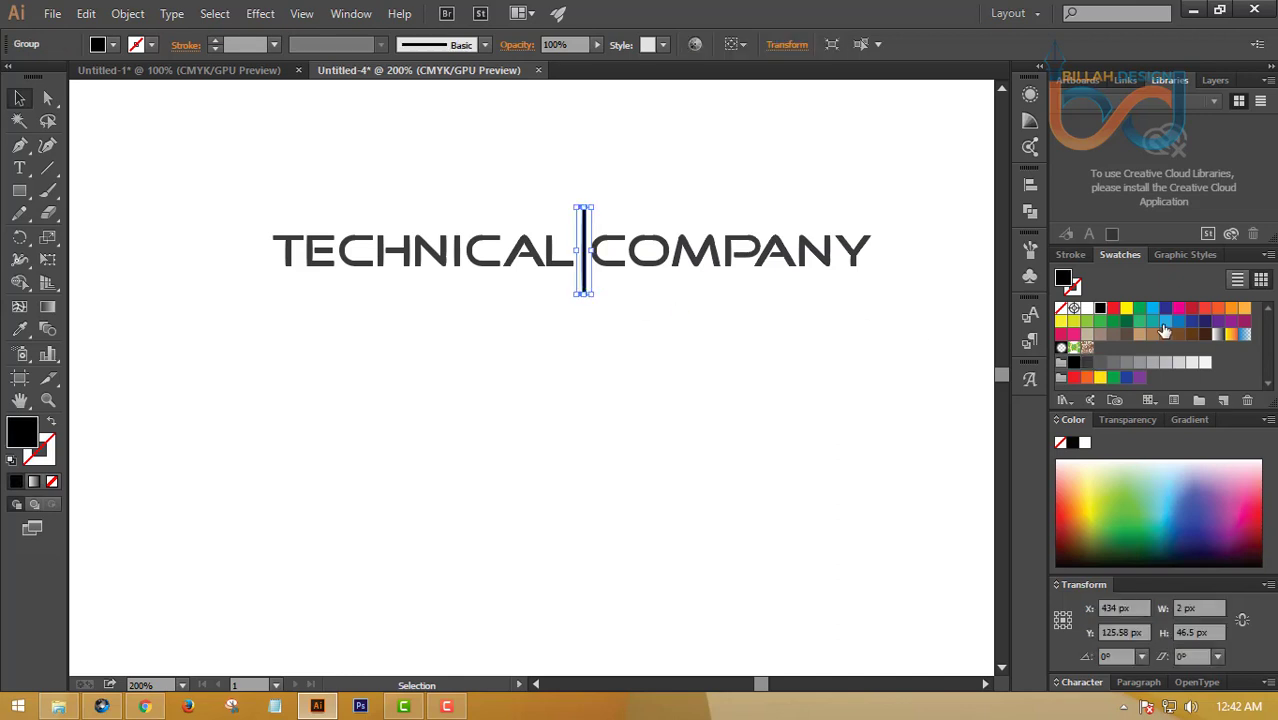
click(1153, 308)
click(722, 378)
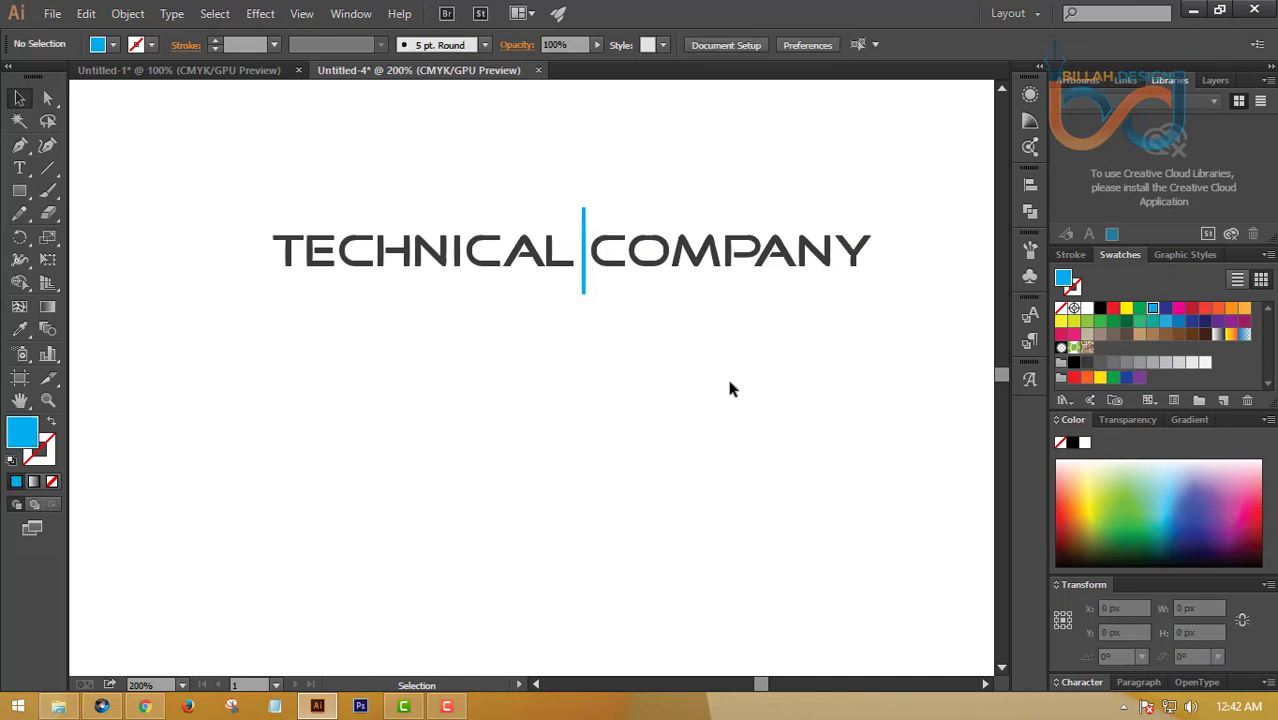
Move the divided logo up and make a copy of it below without the divider line
key(ctrl+1)
drag(675, 390, 698, 385)
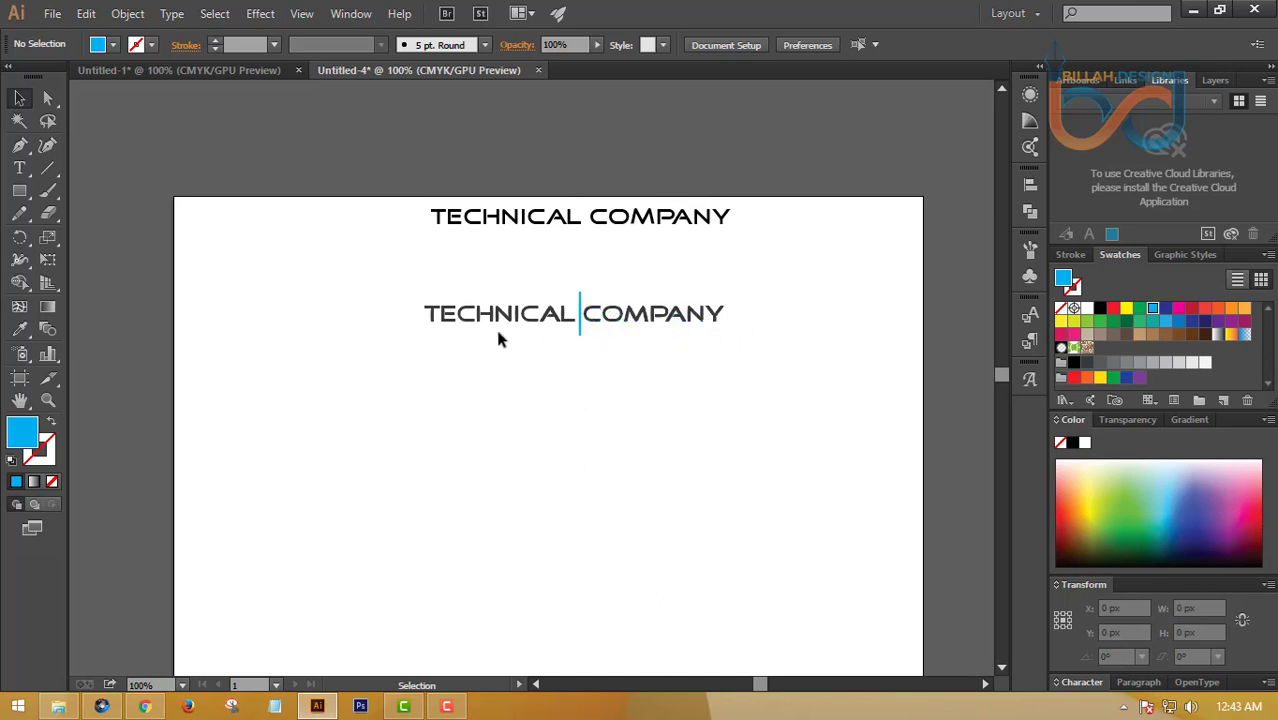
drag(398, 280, 790, 385)
click(522, 345)
click(628, 282)
click(645, 427)
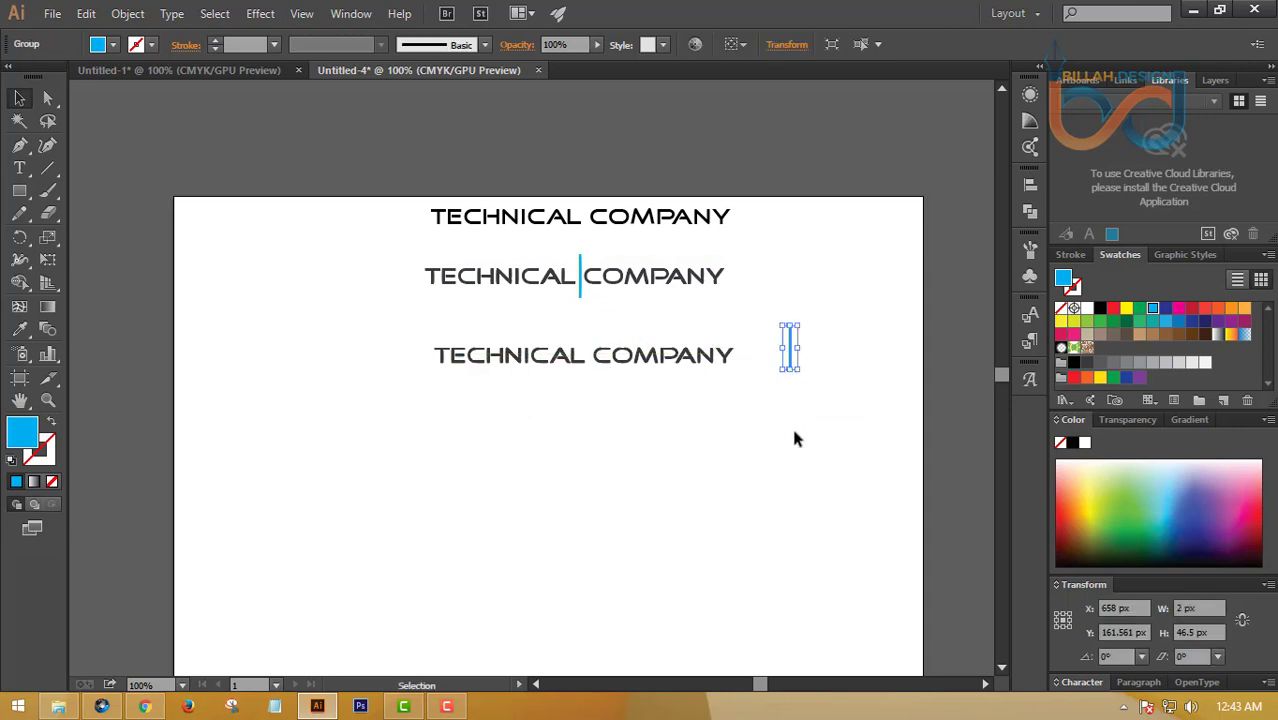
key(Delete)
Draw a rectangle about 331 × 35.5 px around the copied text, with no fill and a 3 pt light blue stroke
key(ctrl+equal)
key(ctrl+equal)
drag(745, 431, 668, 413)
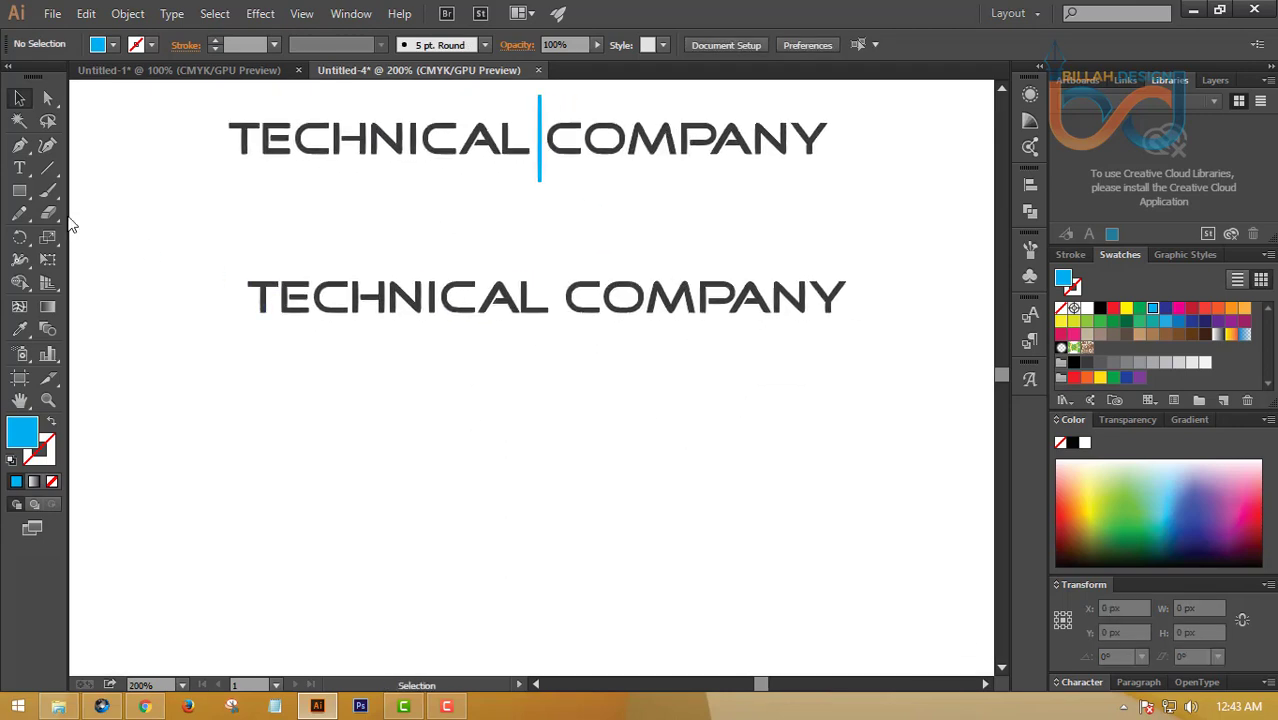
click(20, 190)
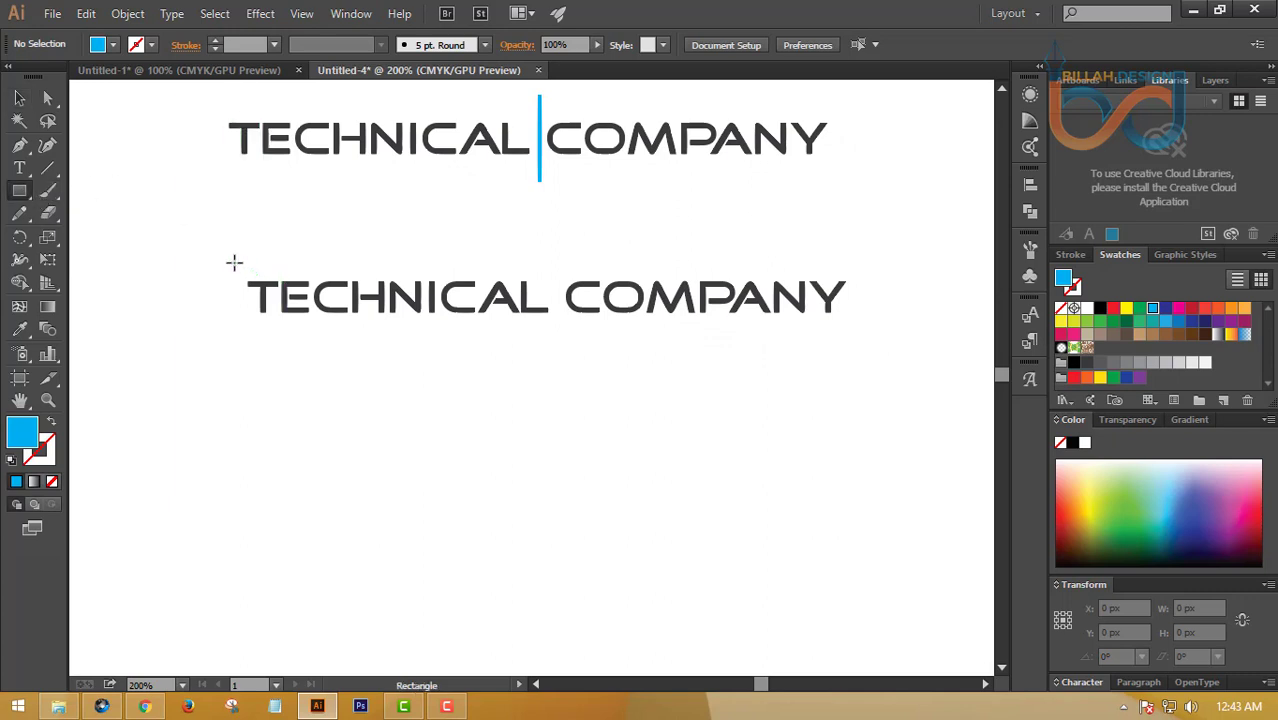
drag(236, 265, 857, 331)
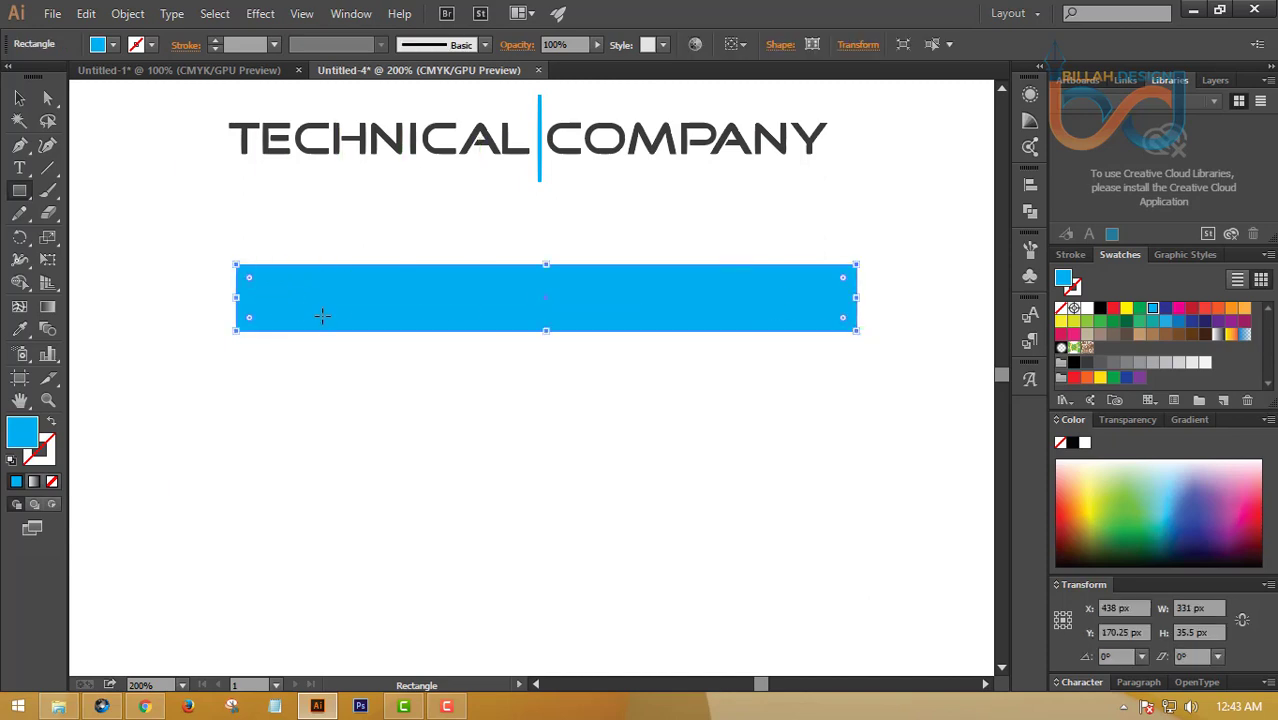
click(53, 425)
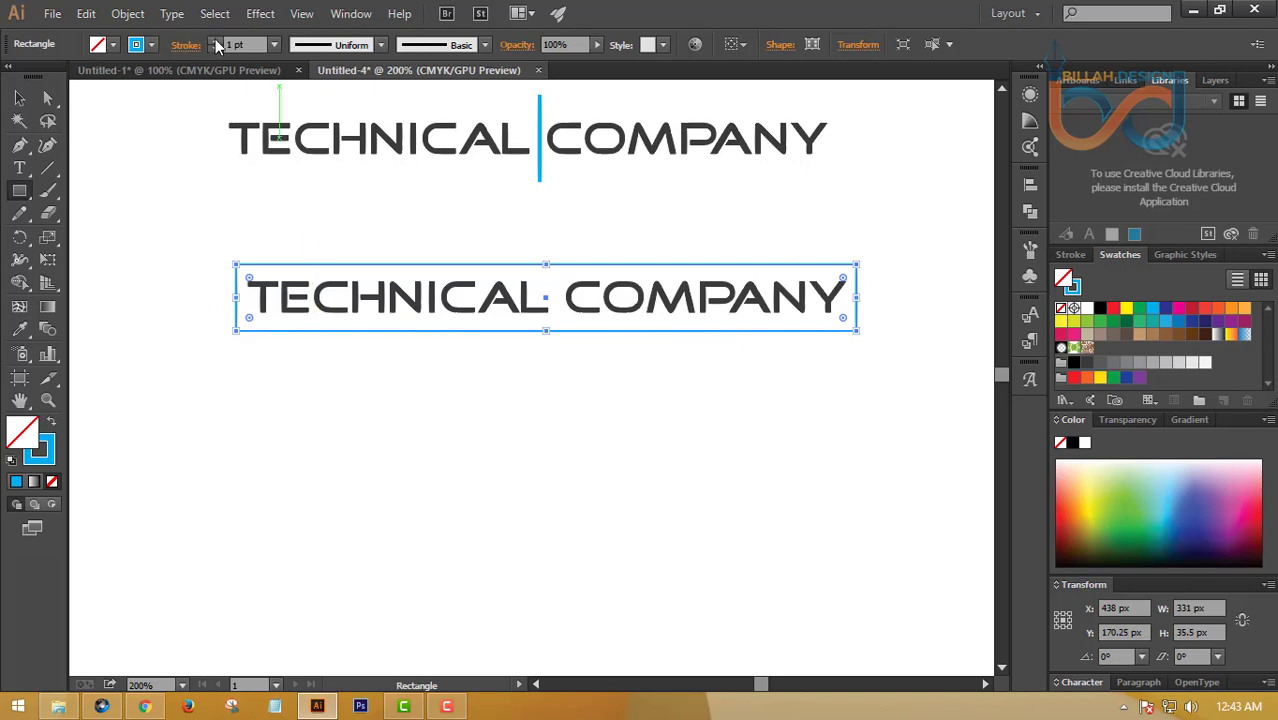
click(214, 41)
click(214, 41)
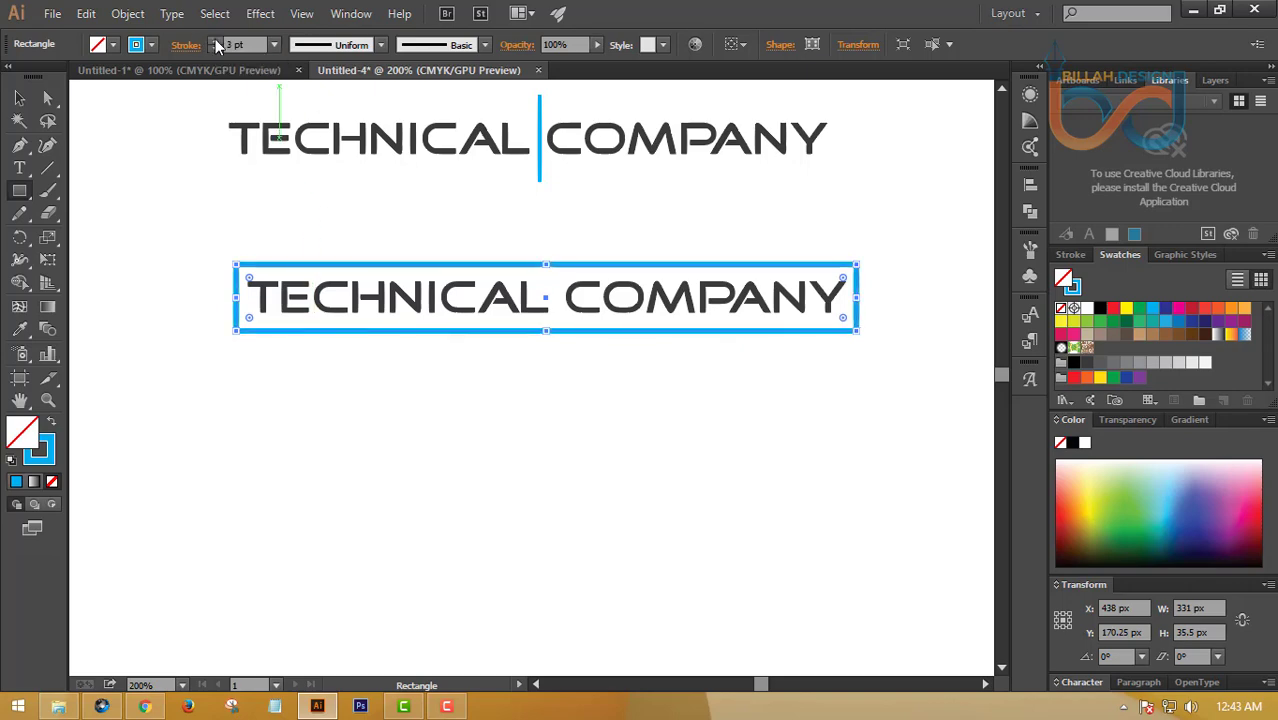
Expand the rectangle's stroke around the copied text into a filled frame shape
click(128, 13)
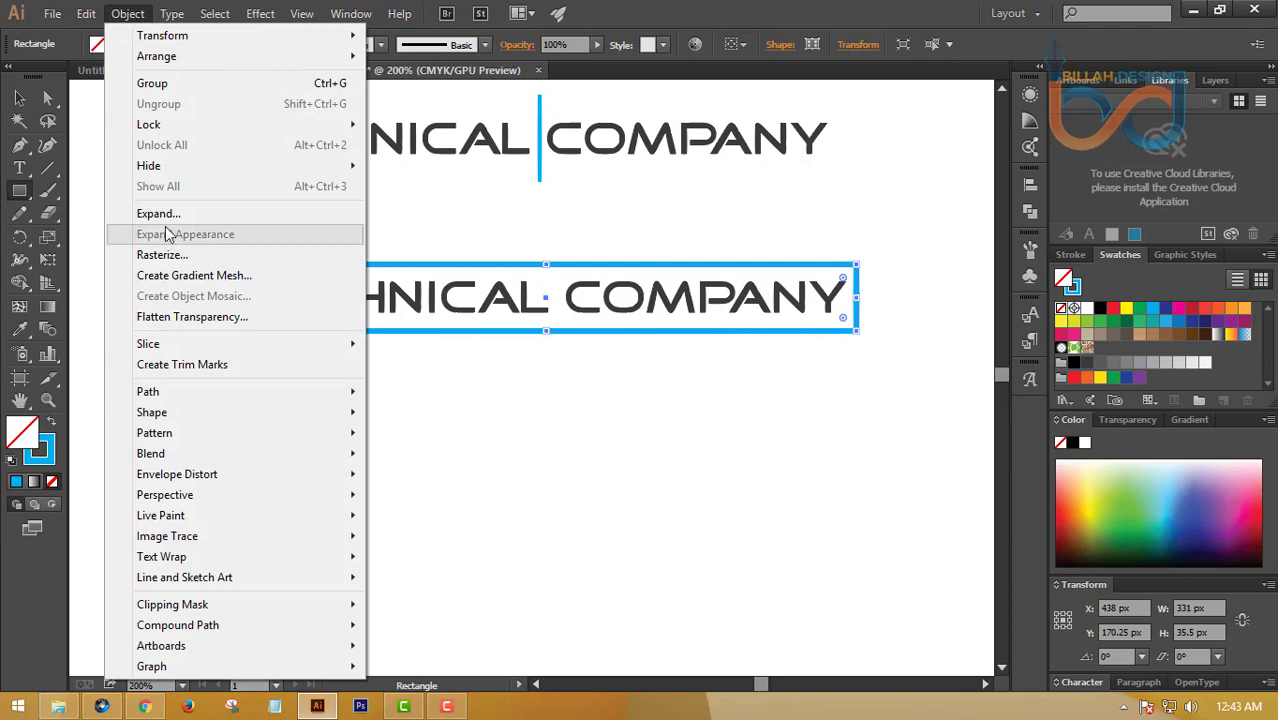
click(160, 214)
click(614, 459)
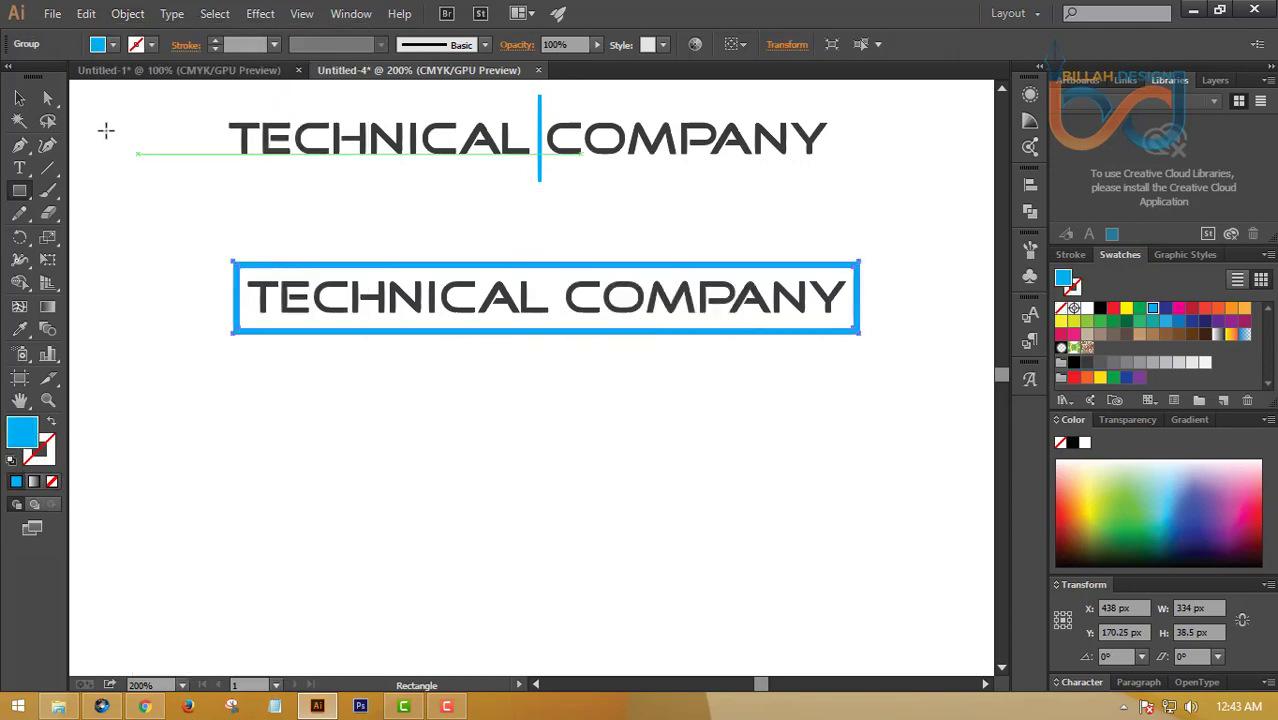
click(22, 98)
click(165, 262)
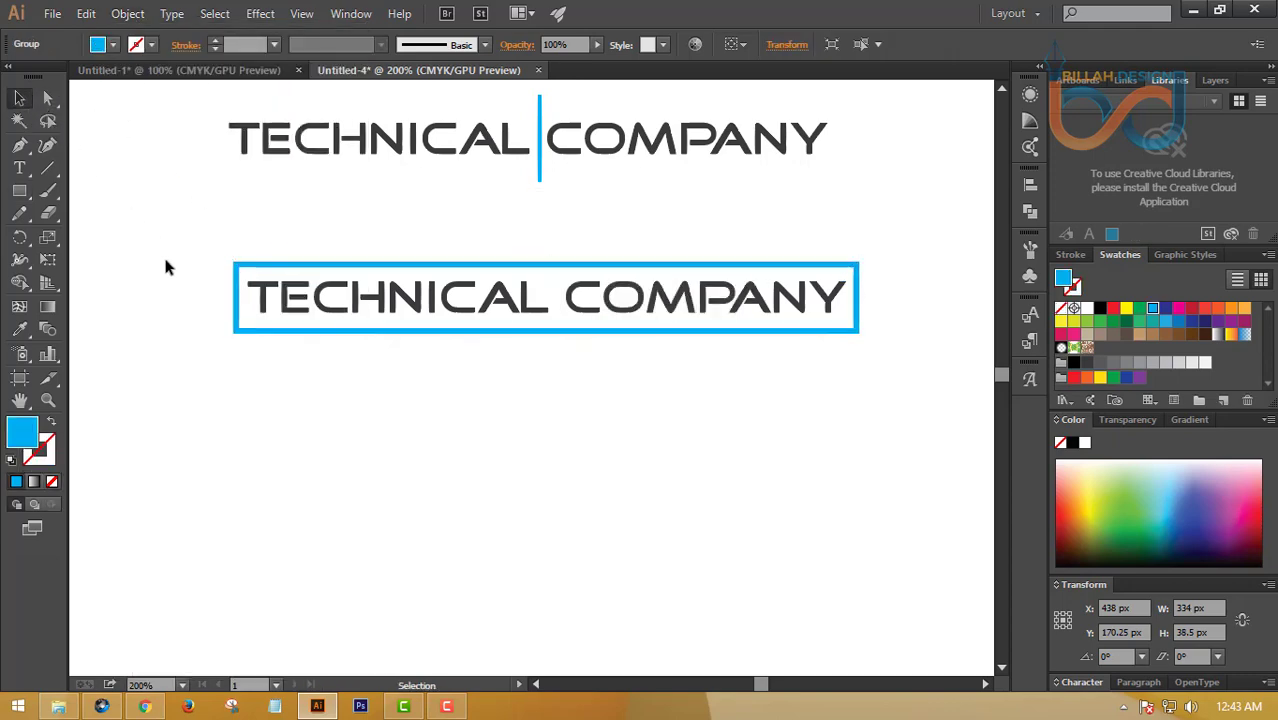
Center the TECHNICAL COMPANY text and its light blue frame on each other
drag(174, 217, 490, 375)
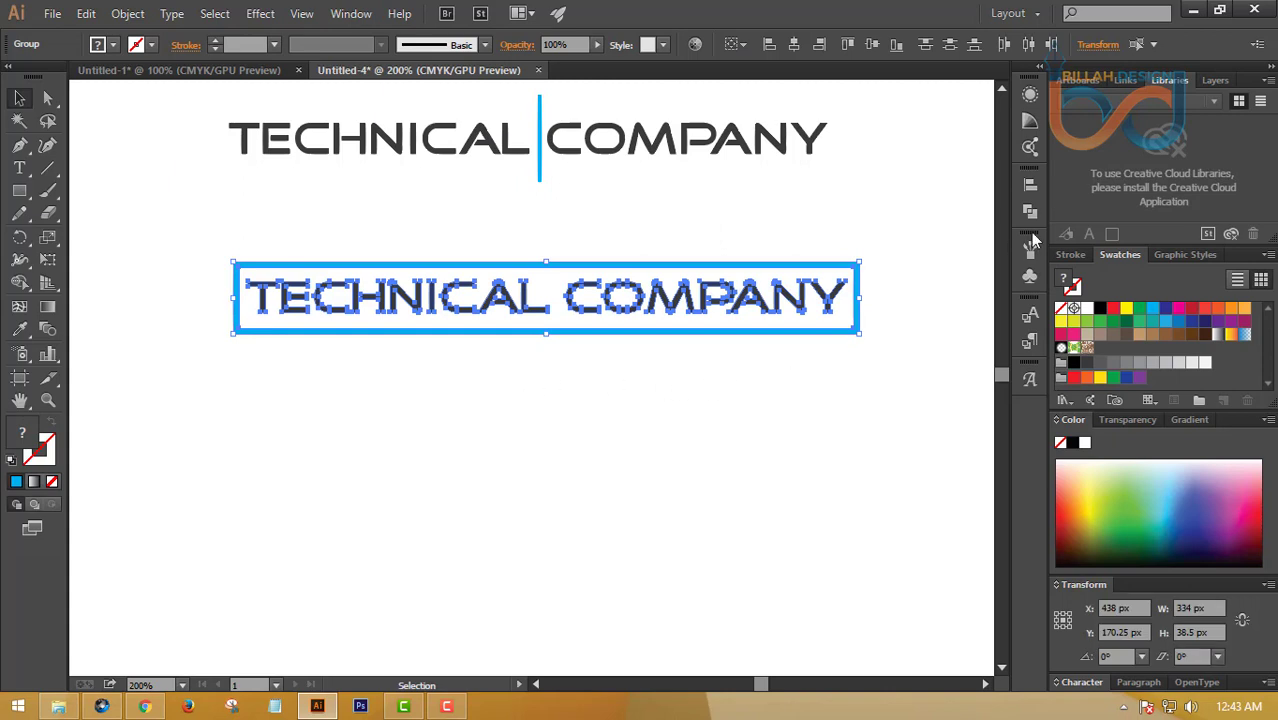
click(1033, 189)
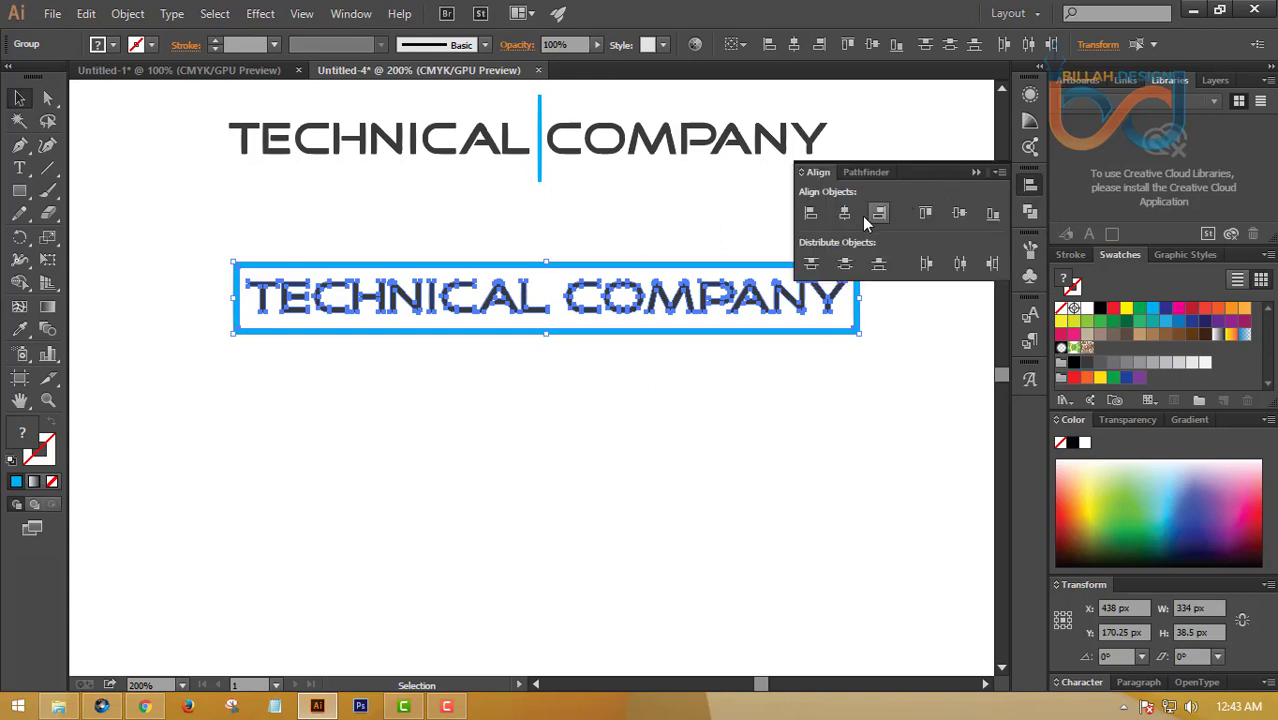
click(962, 215)
click(1033, 189)
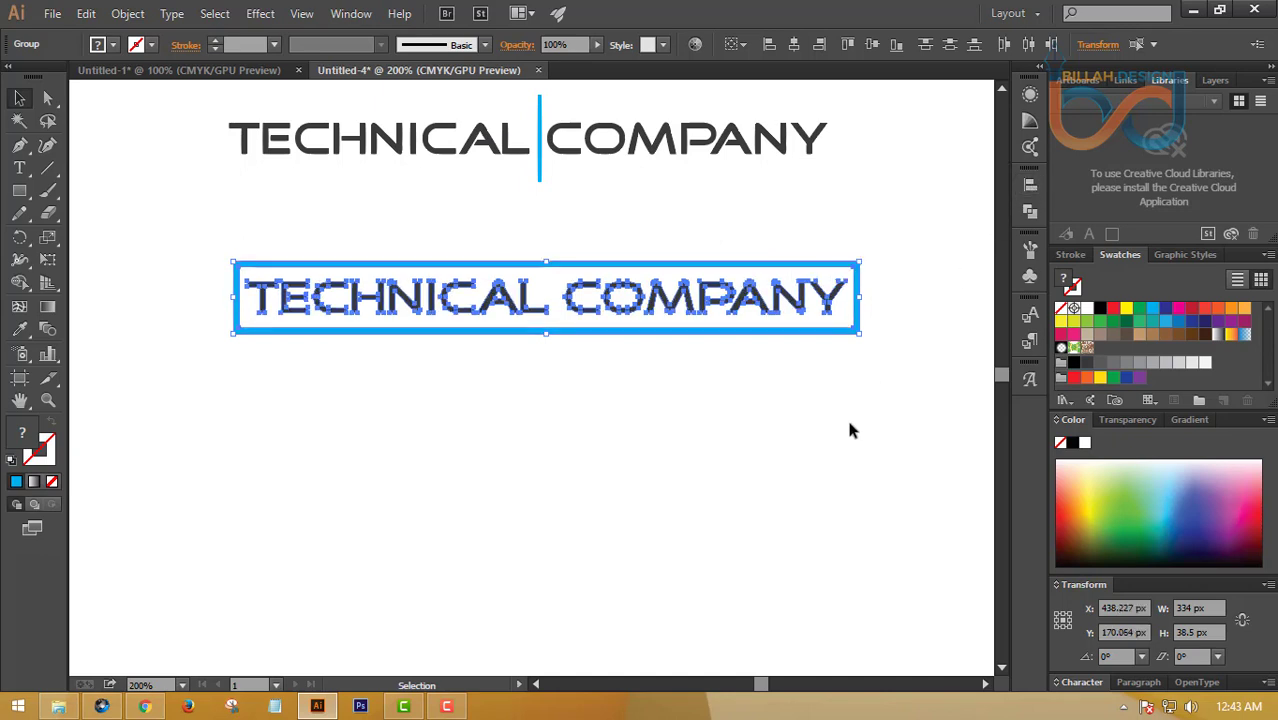
click(745, 345)
click(747, 298)
click(767, 430)
key(space)
drag(688, 419, 682, 422)
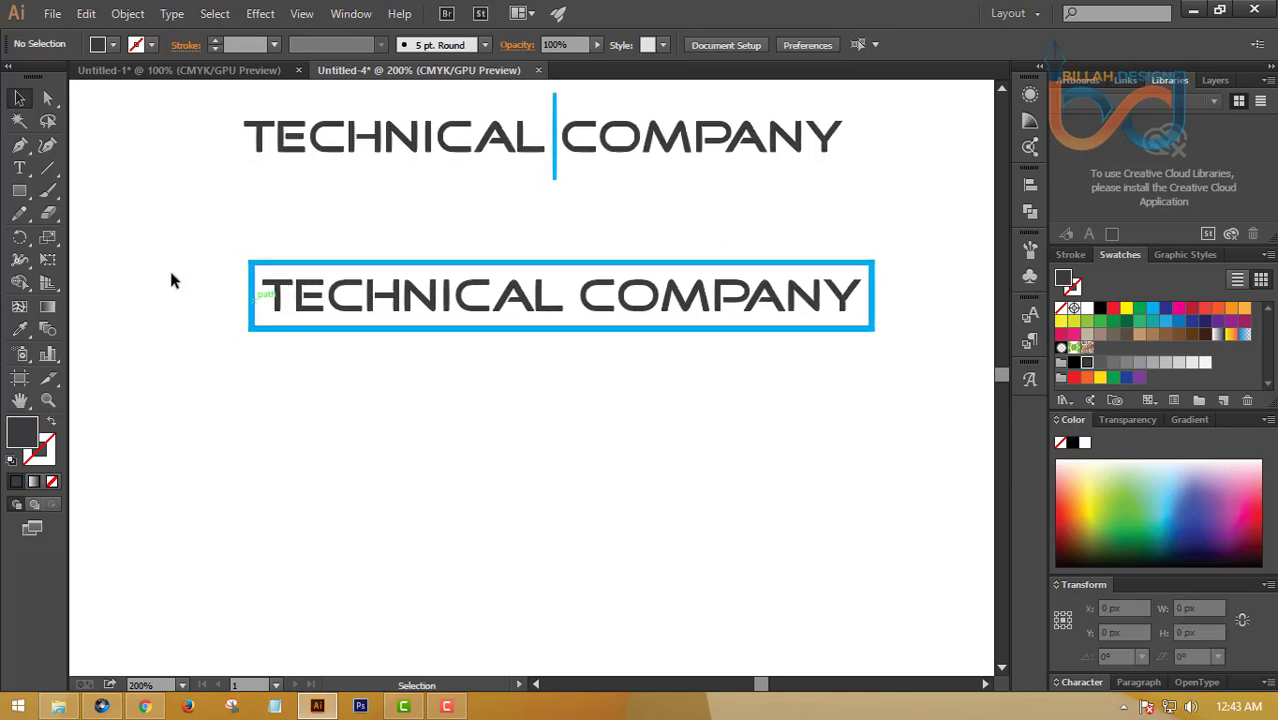
Fill the TECHNICAL half of the frame with a light blue rectangle united with the frame, and send the shape behind the text
key(ctrl+equal)
key(space)
drag(336, 394, 354, 400)
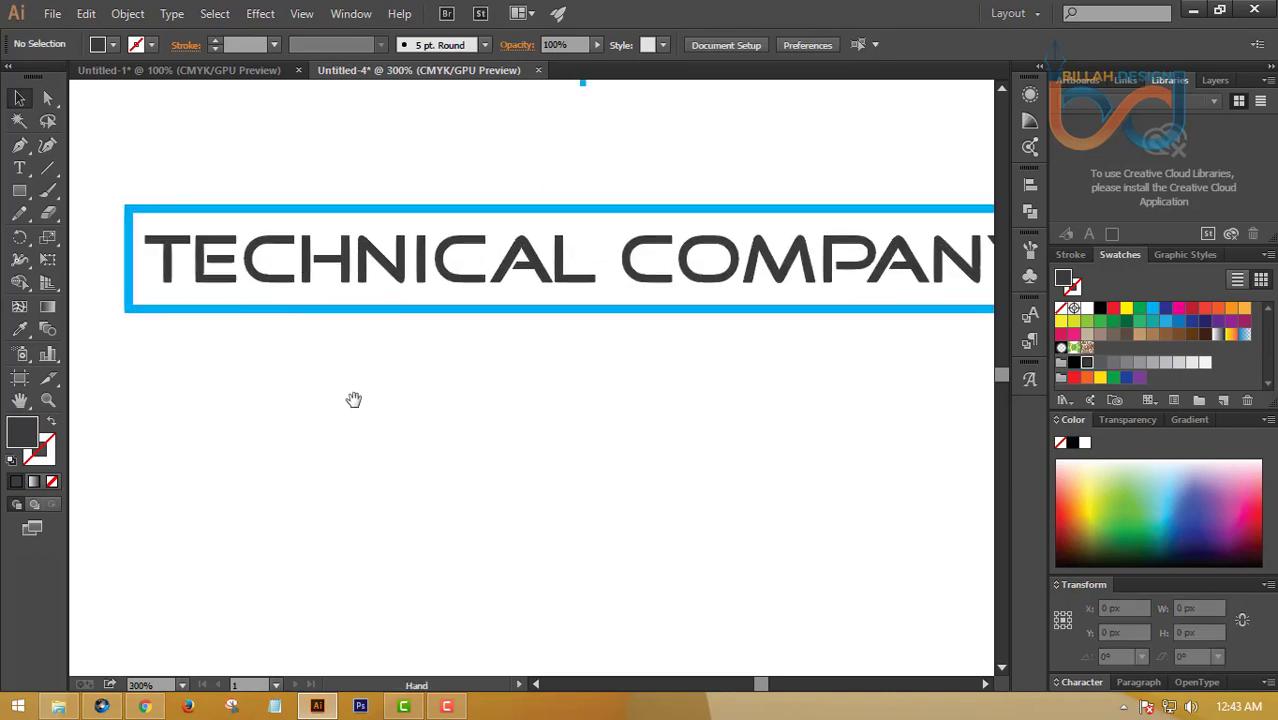
click(19, 190)
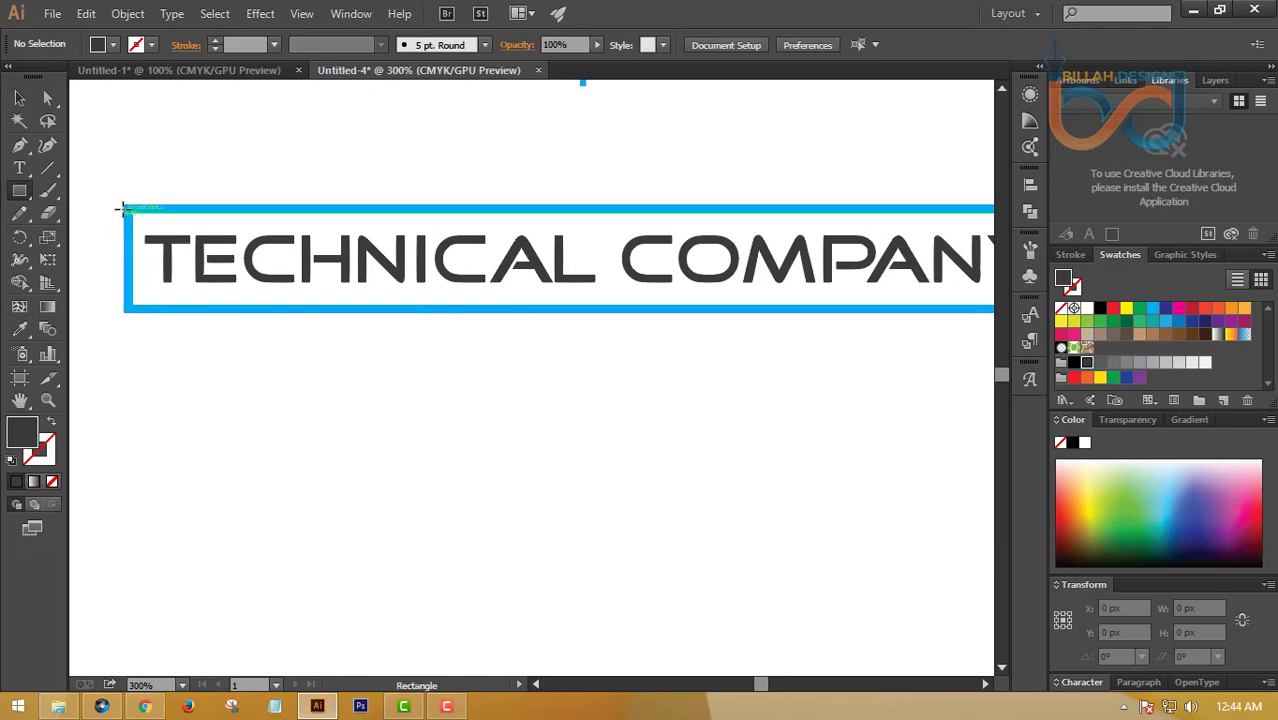
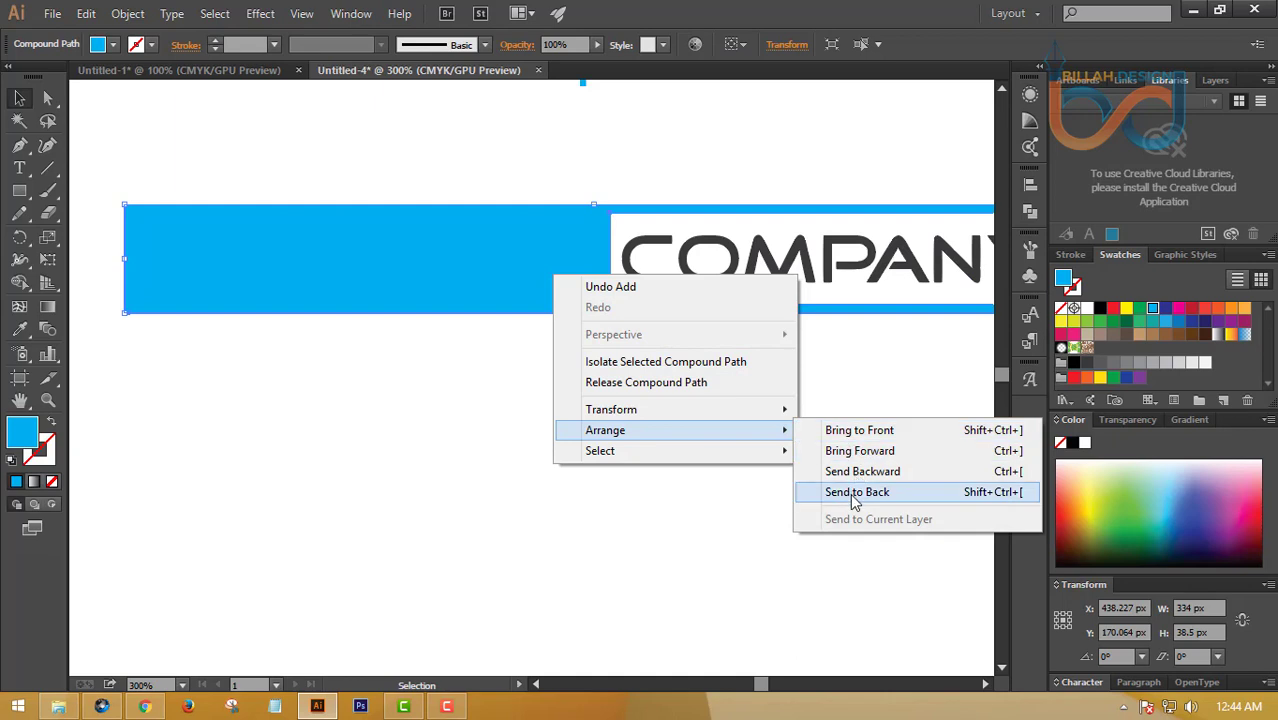
click(855, 492)
click(718, 428)
key(ctrl+minus)
key(ctrl+minus)
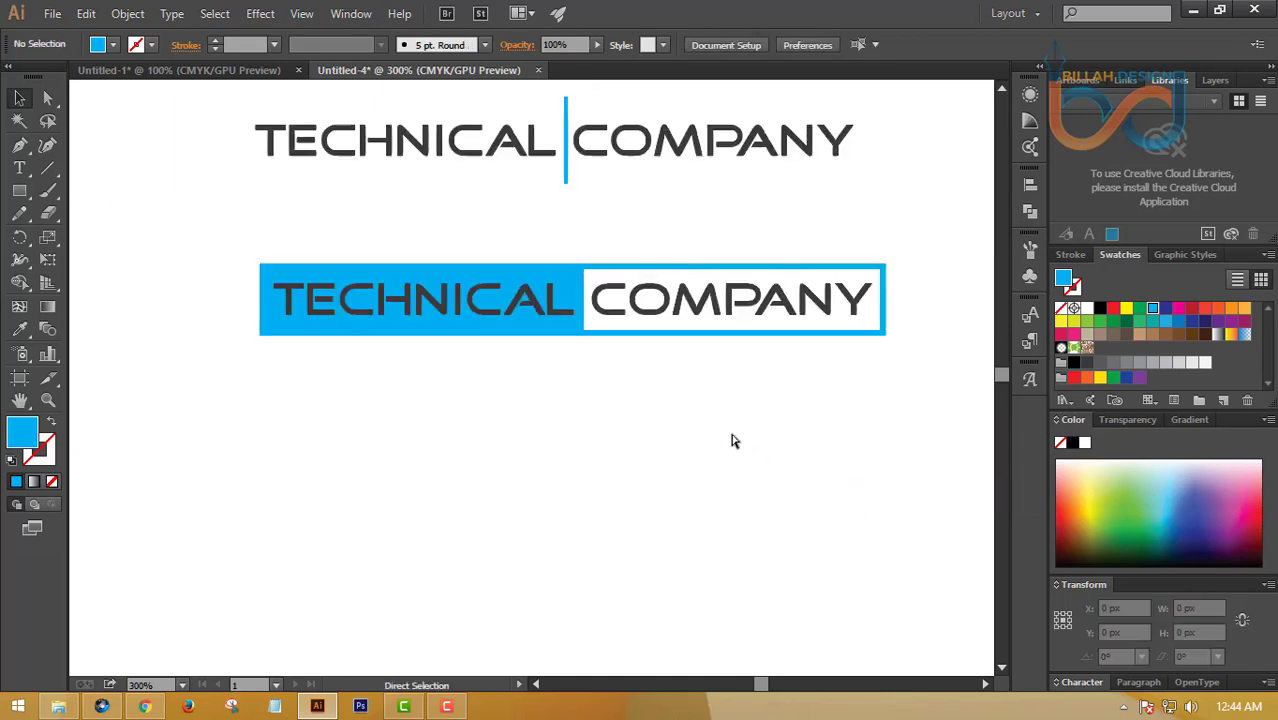
Place a copy of the framed logo directly below it
drag(690, 440, 702, 434)
drag(380, 302, 630, 408)
click(177, 280)
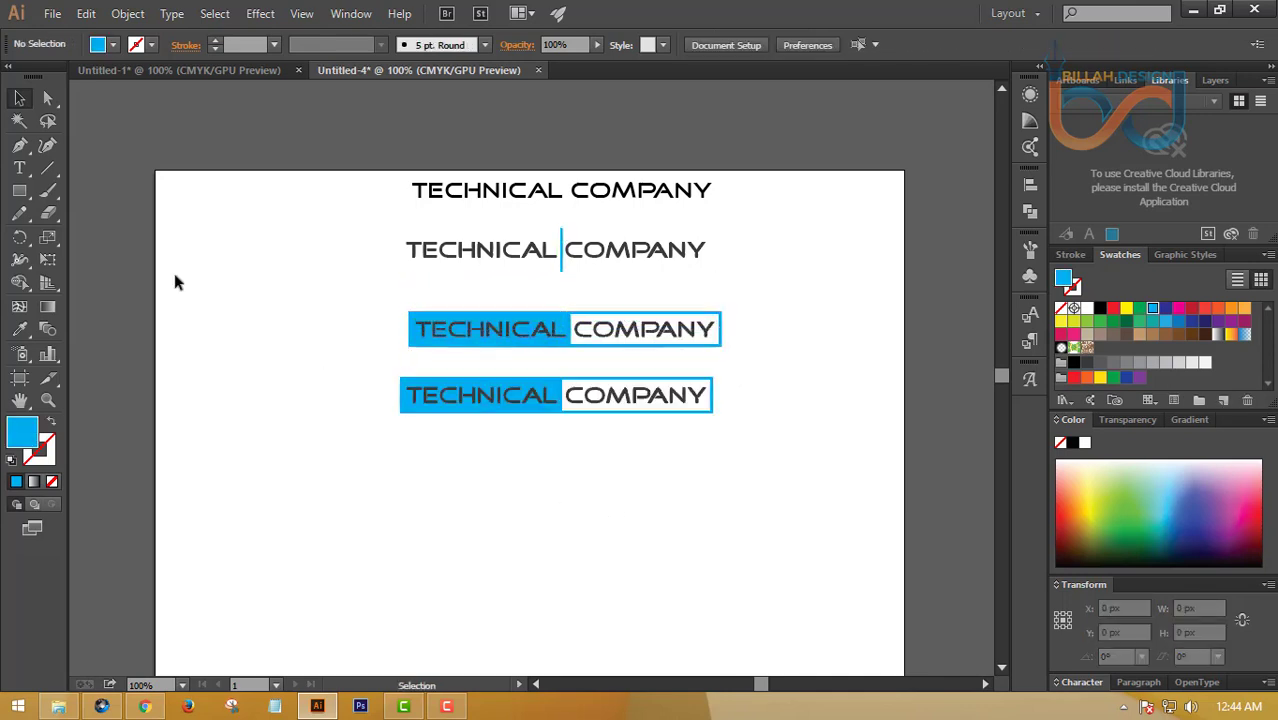
Cut the TECHNICAL letters out of the blue panel in the lower framed logo using Minus Front
click(47, 100)
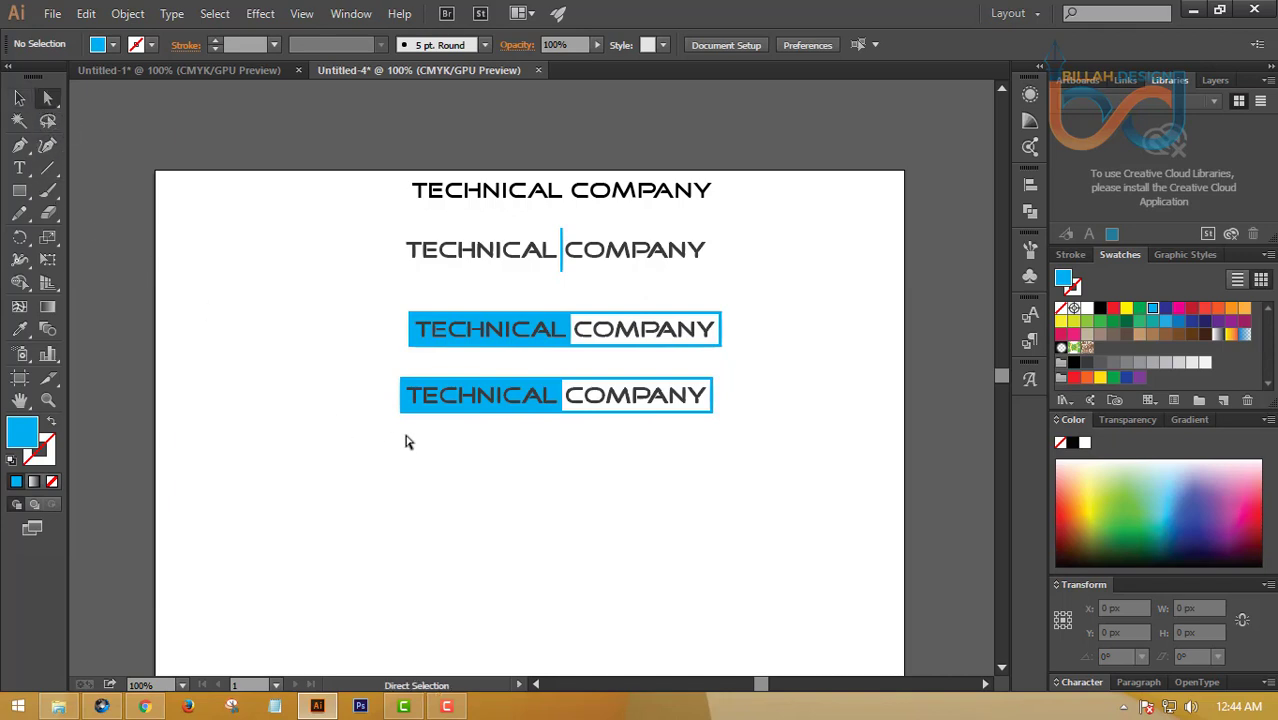
drag(357, 441, 560, 378)
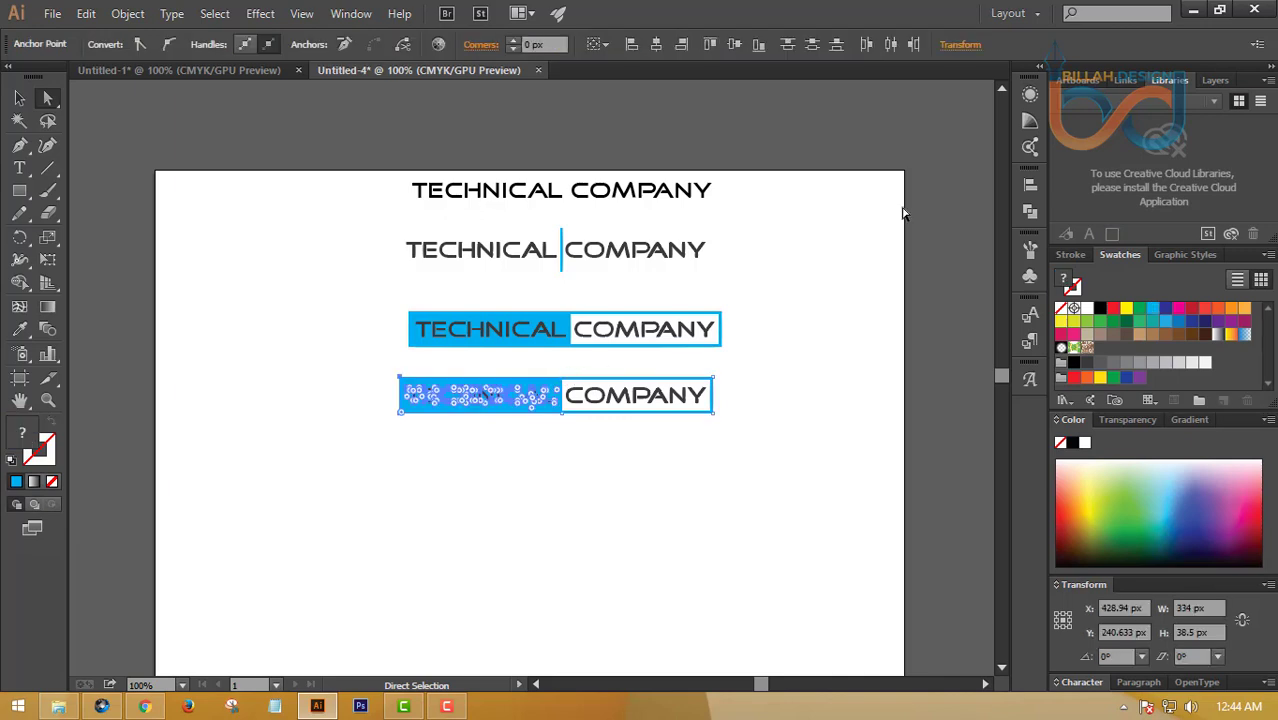
click(1032, 213)
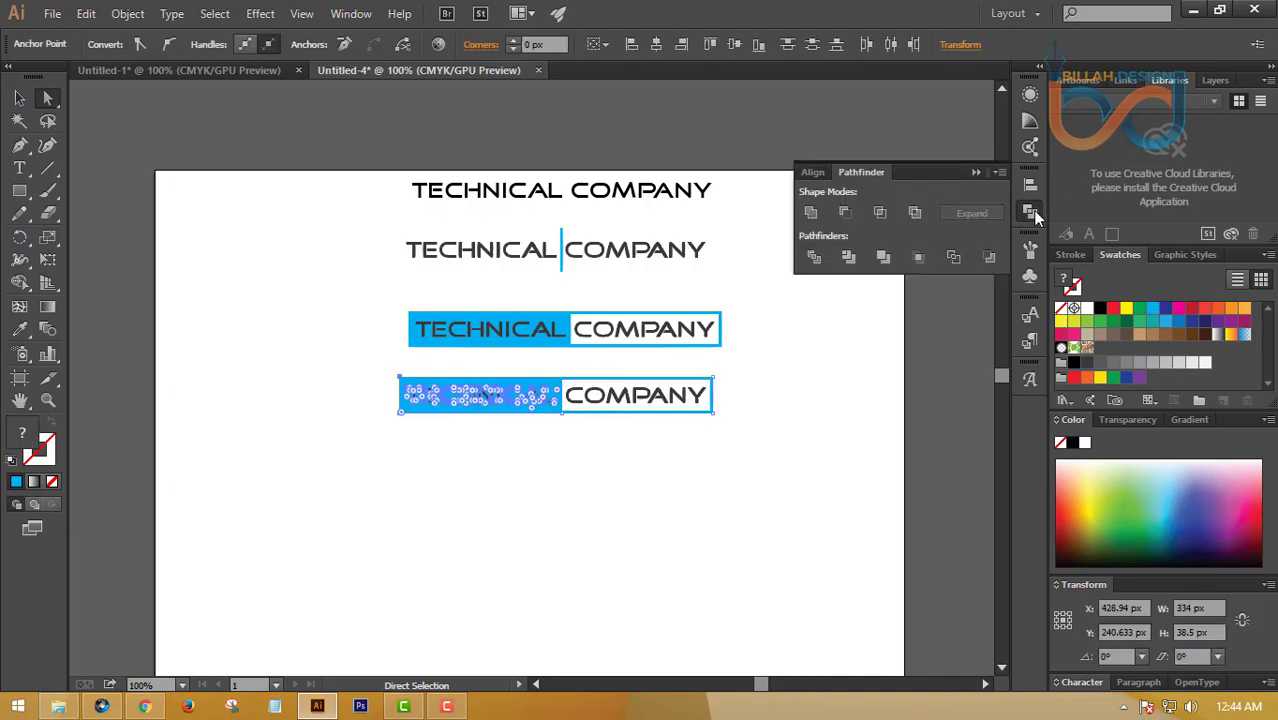
click(850, 214)
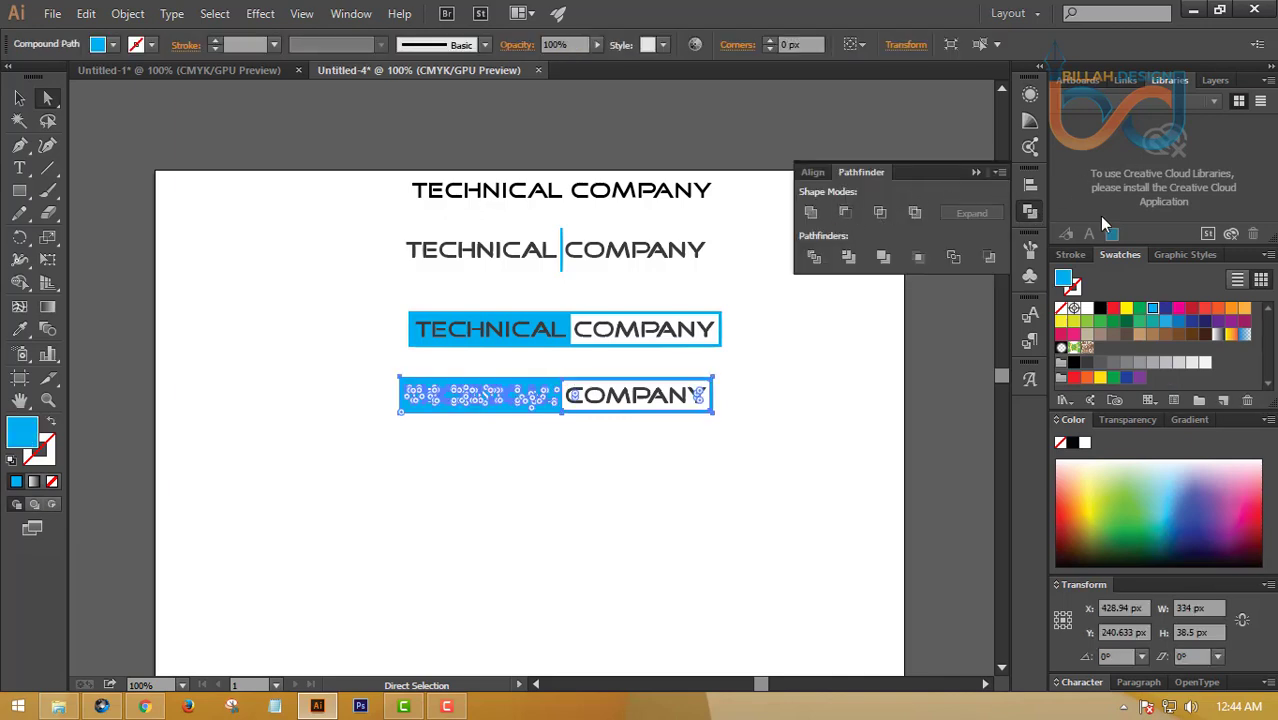
click(1033, 214)
click(19, 98)
click(157, 206)
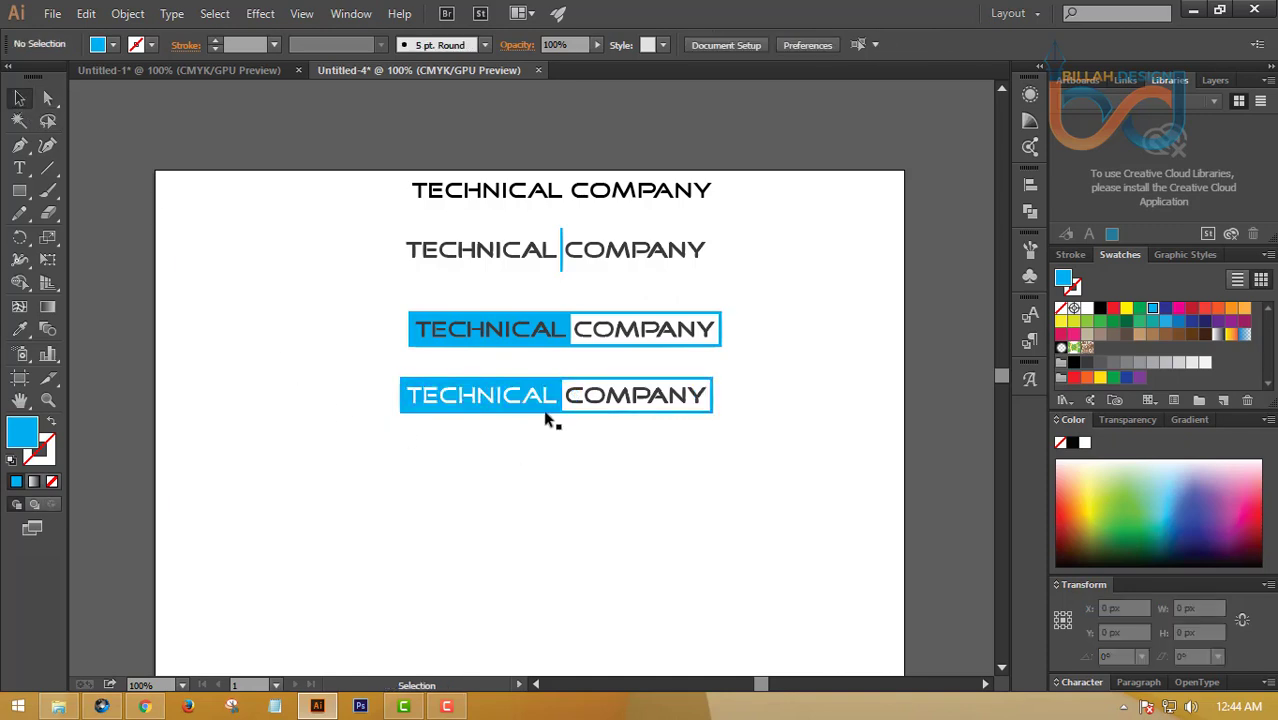
Move both framed logos up beneath the divided logo so they line up with each other and sit closer together
click(557, 343)
click(765, 314)
key(ctrl+z)
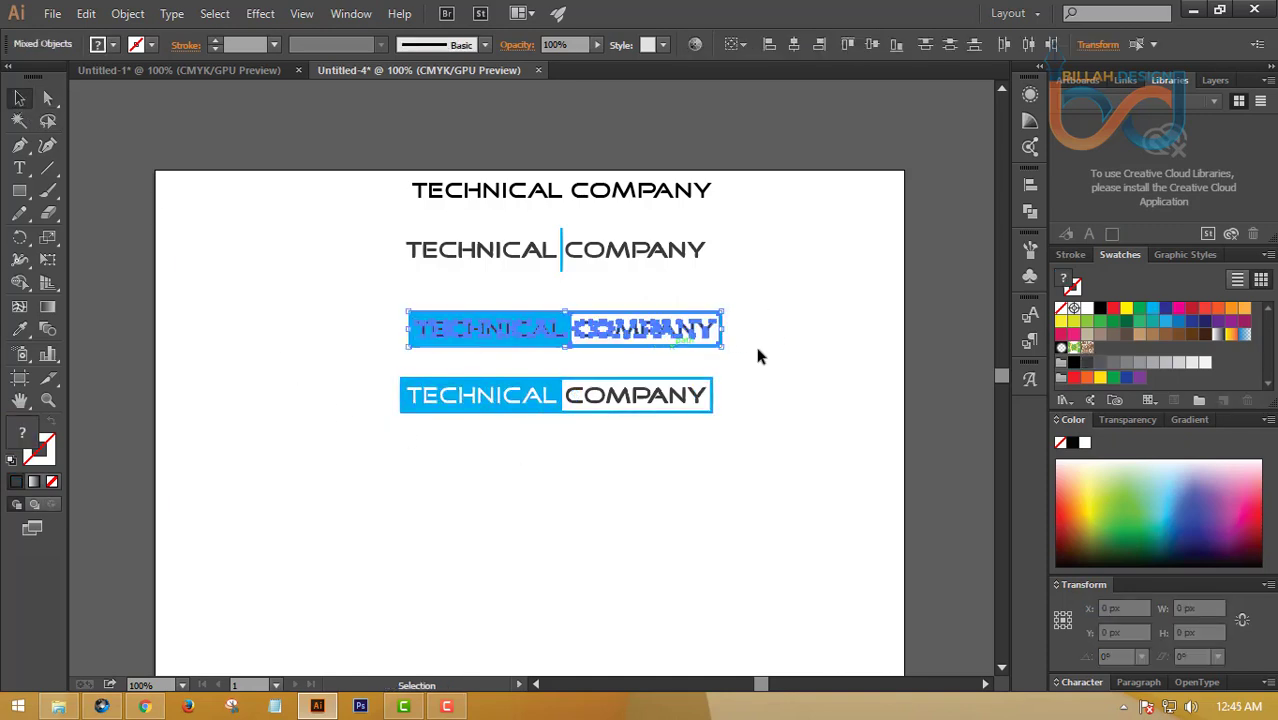
click(702, 354)
drag(699, 349, 681, 315)
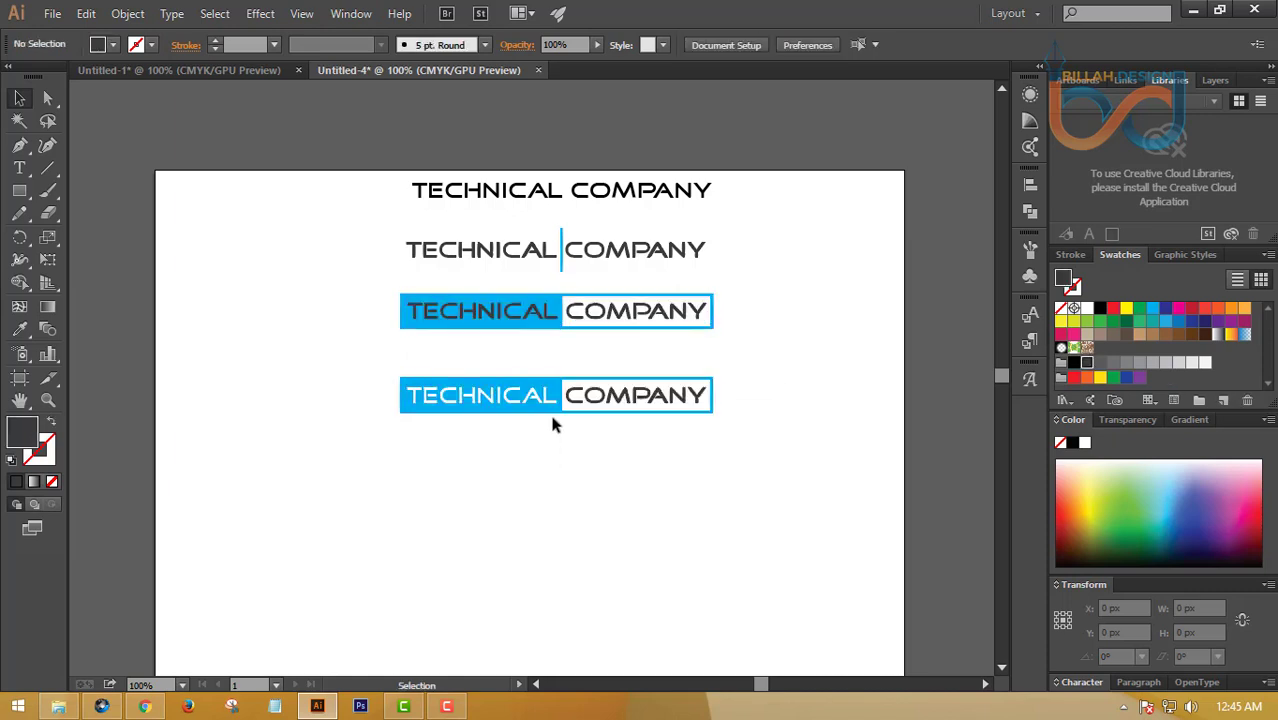
click(558, 409)
drag(558, 411, 558, 385)
click(646, 455)
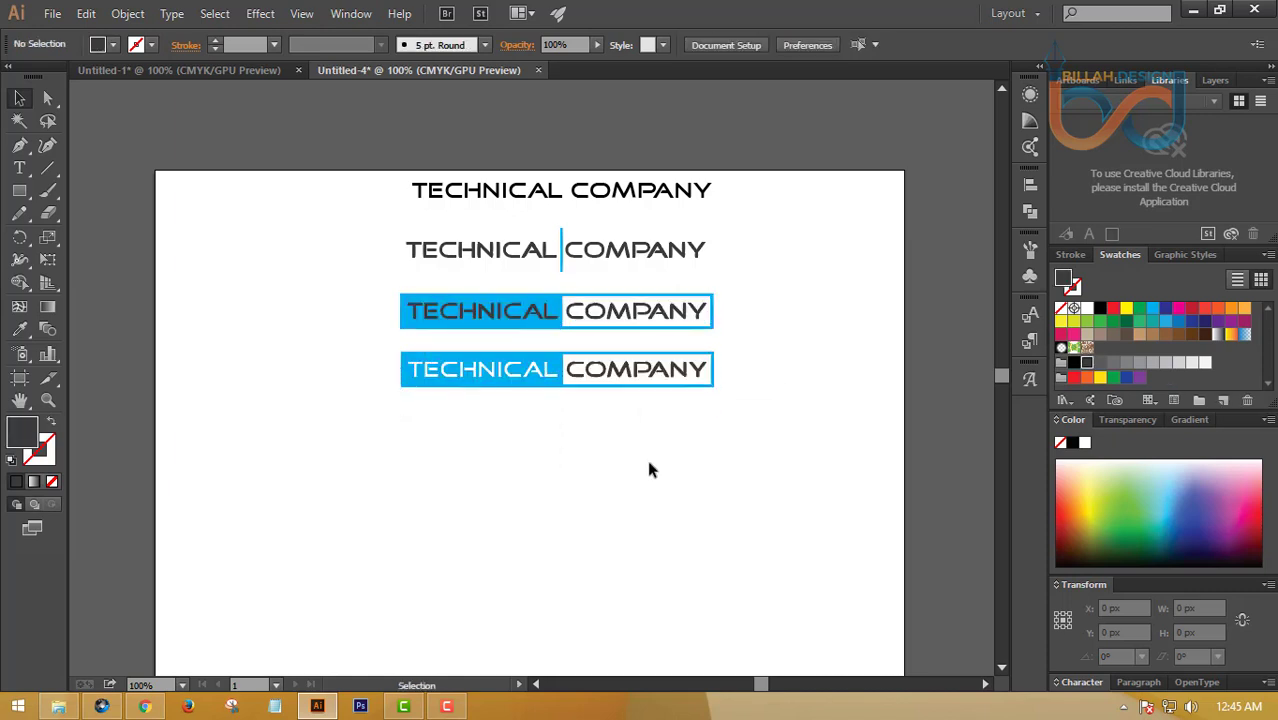
Place a copy of the divided logo's dark gray text, without the divider line, below the framed logos
drag(706, 470, 693, 413)
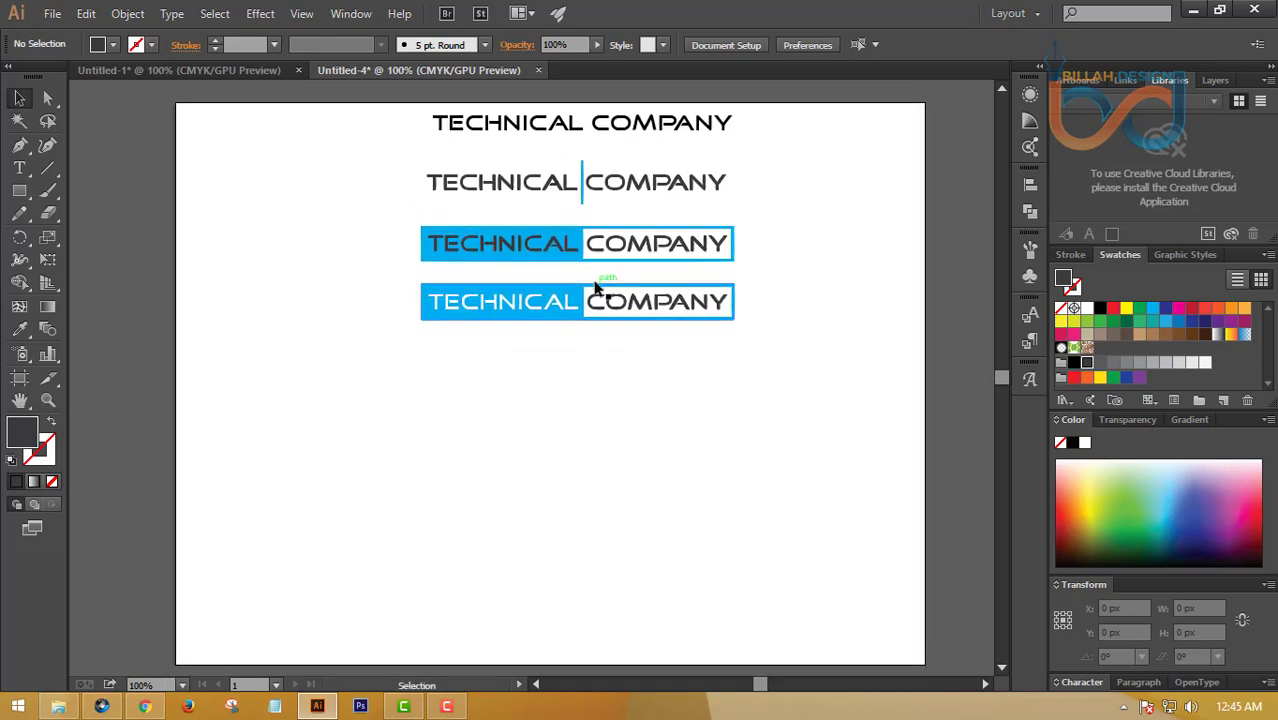
click(679, 251)
click(812, 314)
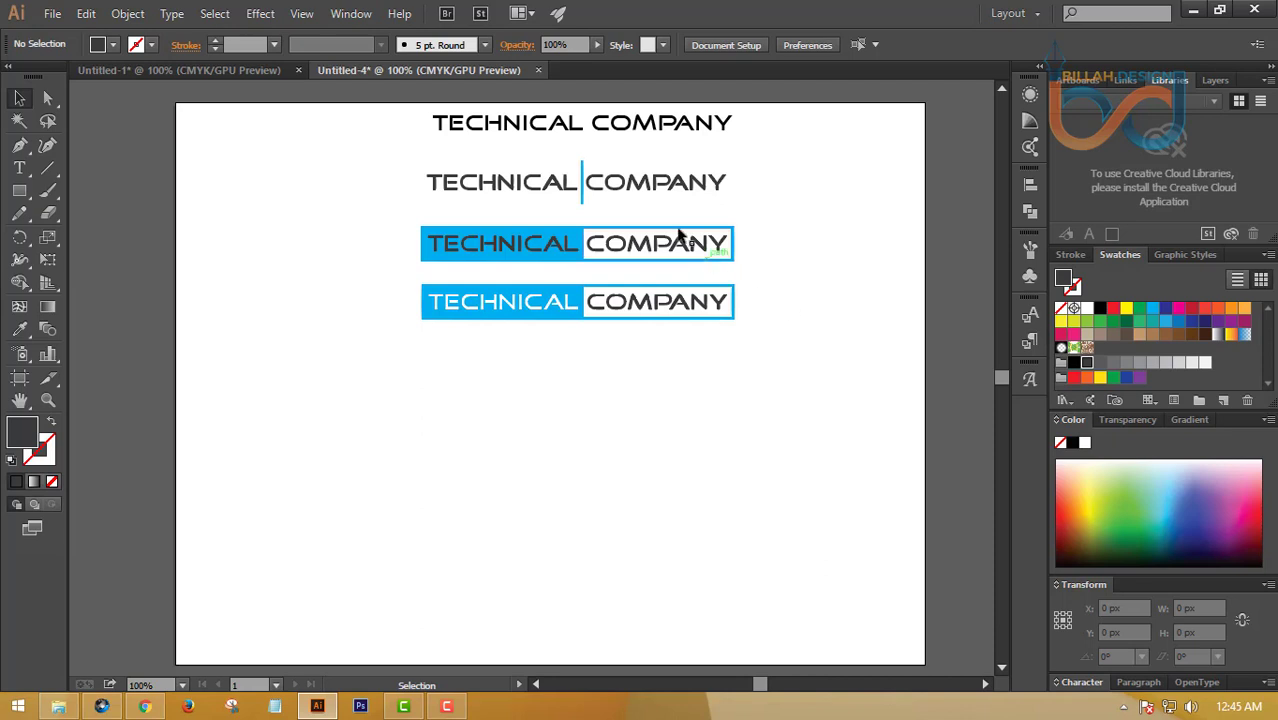
drag(657, 176, 612, 391)
click(666, 472)
click(585, 407)
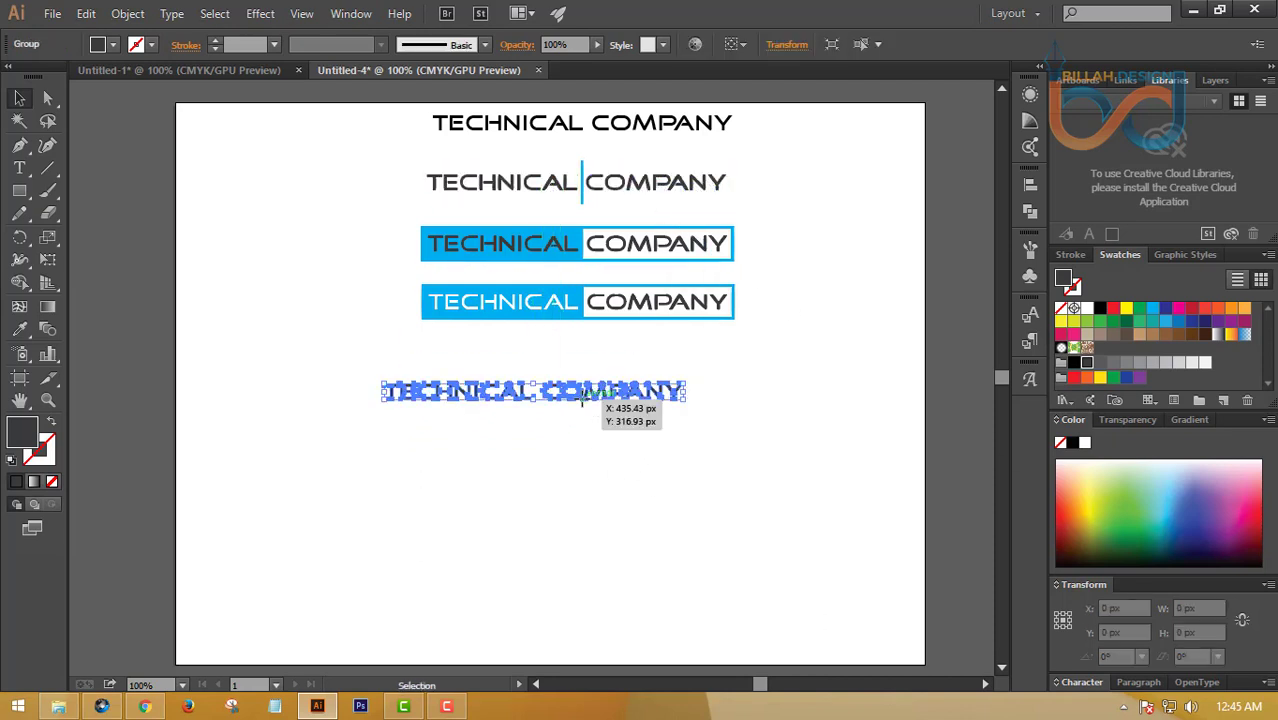
Ungroup the copied text and regroup its letters as two separate words, TECHNICAL and COMPANY
right_click(585, 402)
click(644, 506)
click(740, 378)
drag(742, 366, 568, 428)
key(a)
click(499, 442)
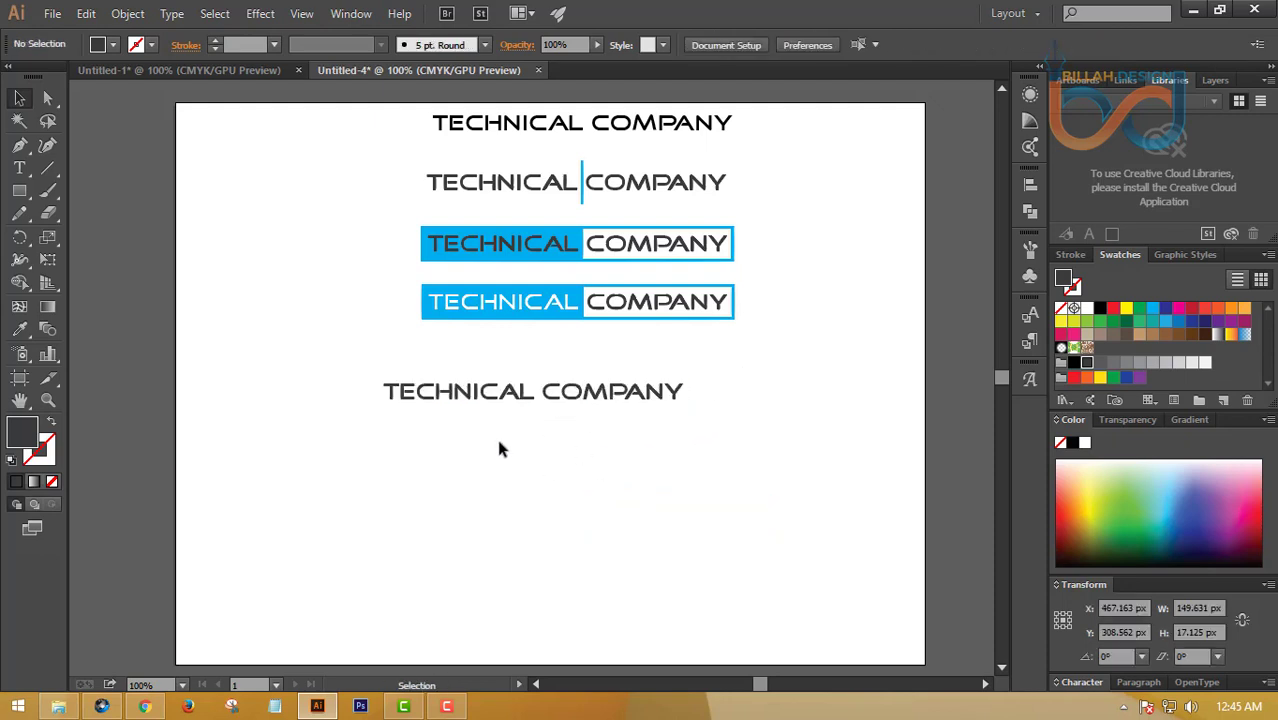
key(v)
drag(365, 362, 561, 491)
key(a)
key(v)
click(585, 474)
Enlarge TECHNICAL and place COMPANY beneath its end, scaled down to about 107 px wide
drag(530, 392, 633, 389)
click(668, 437)
click(690, 462)
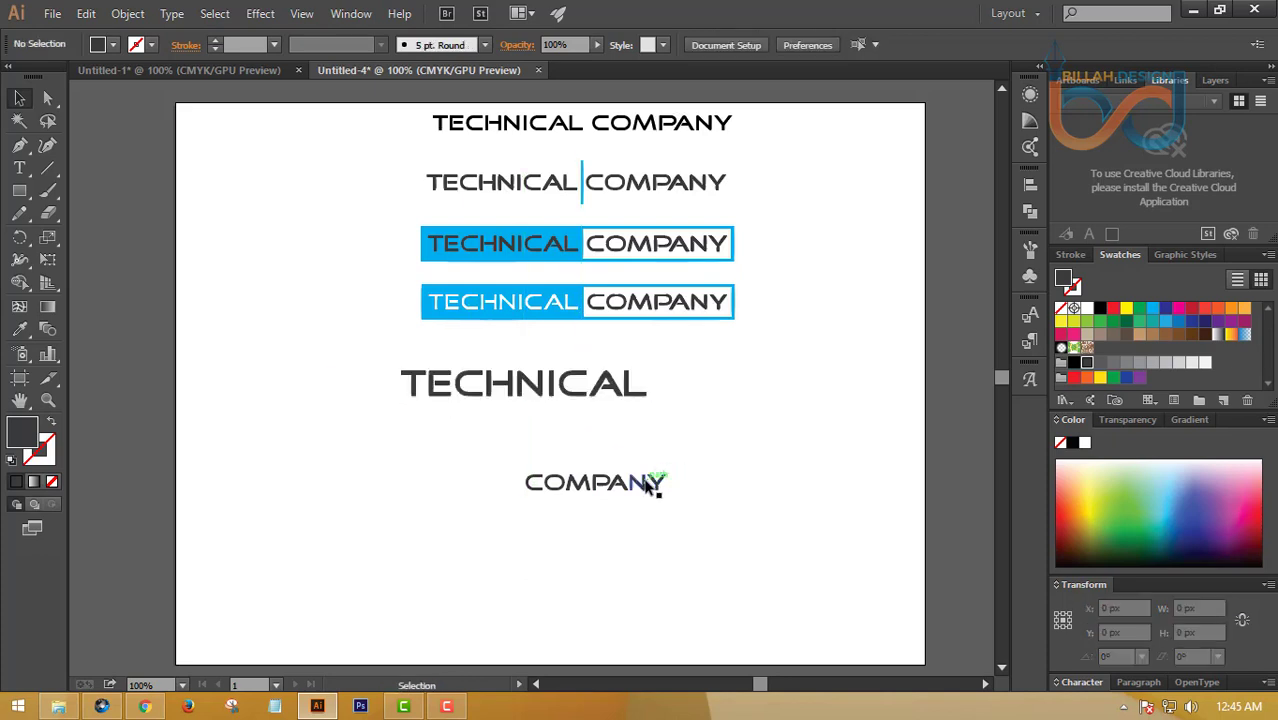
click(658, 484)
drag(669, 484, 630, 430)
click(662, 523)
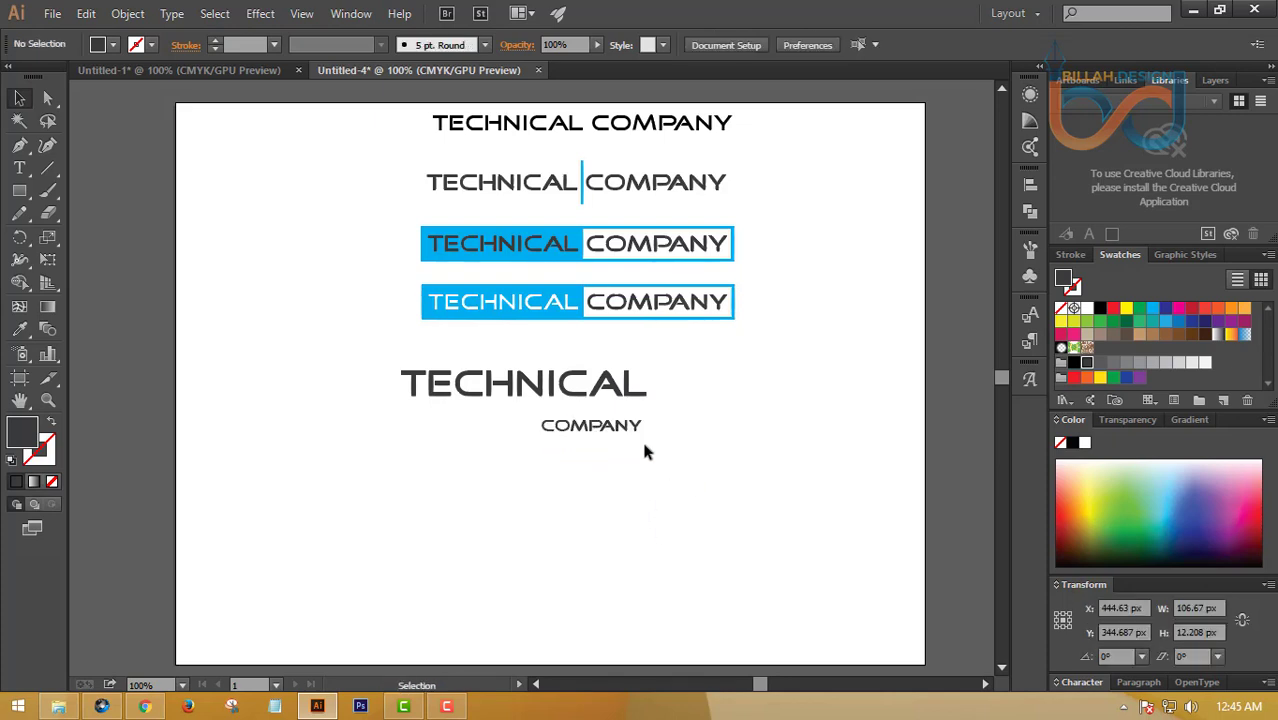
Recolor the small COMPANY word with the framed logo's light blue and move it up close beneath TECHNICAL
click(19, 329)
click(460, 260)
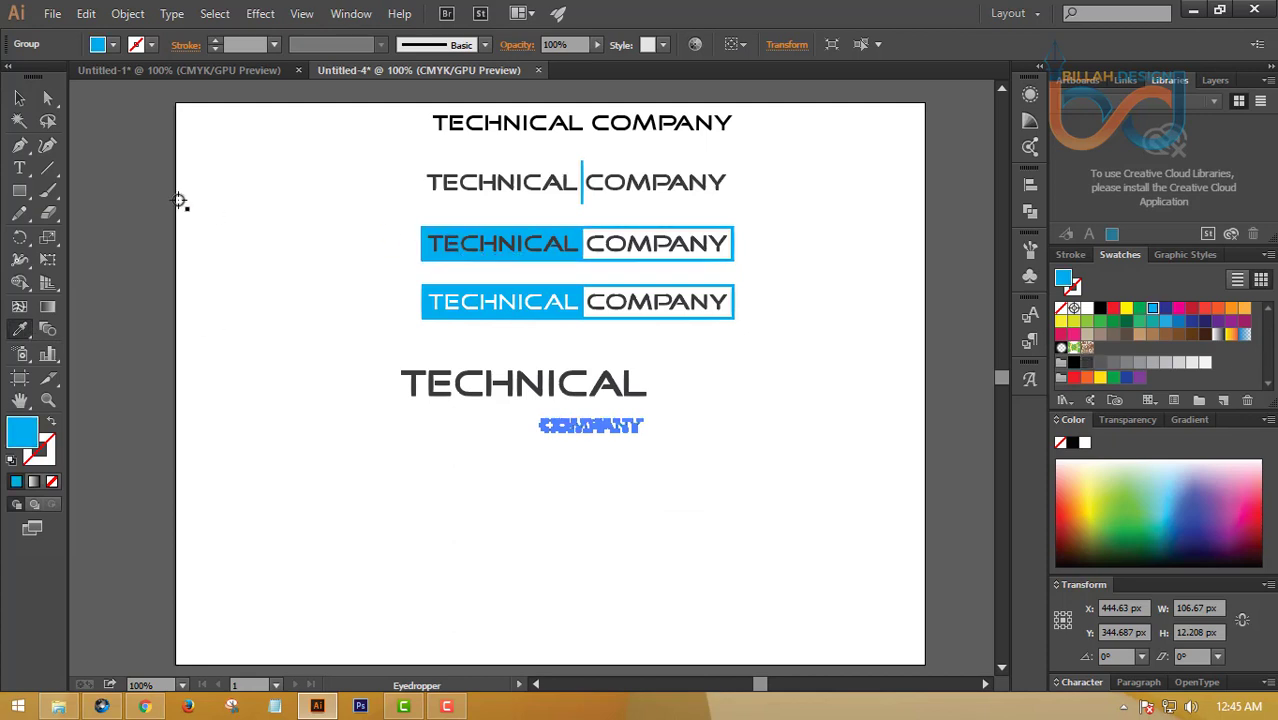
click(19, 97)
click(637, 460)
drag(619, 429, 655, 418)
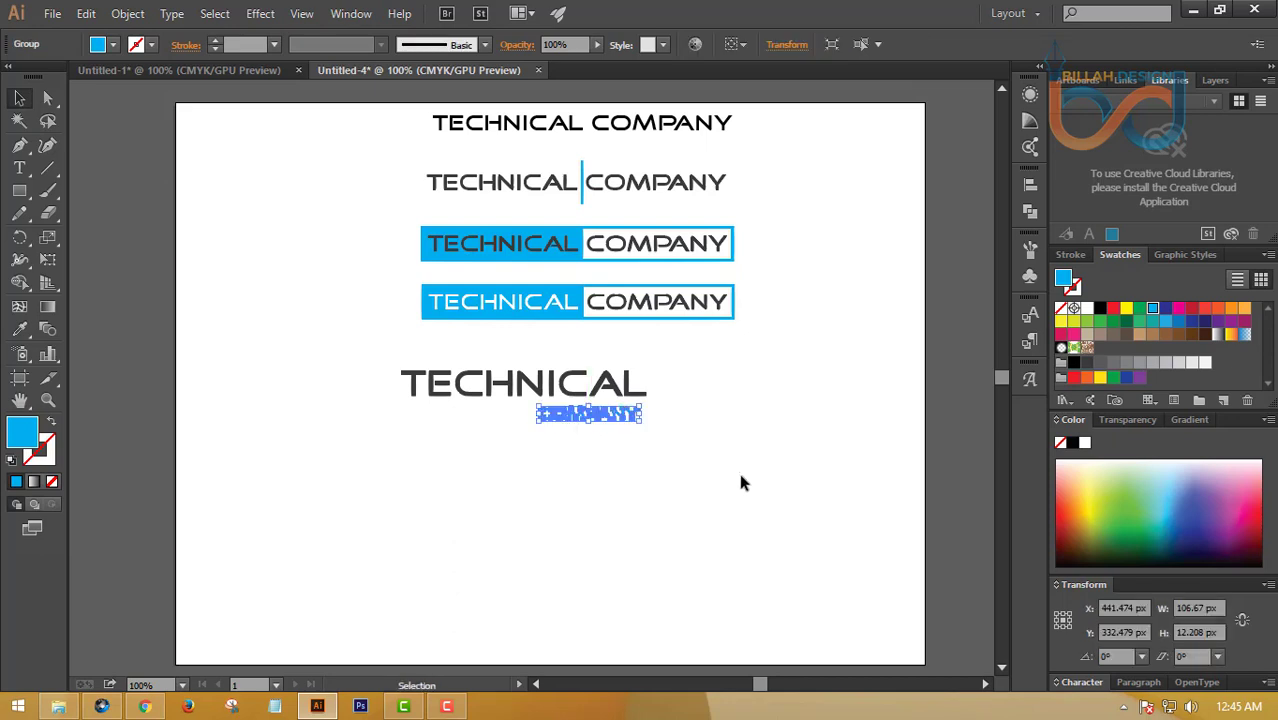
click(741, 483)
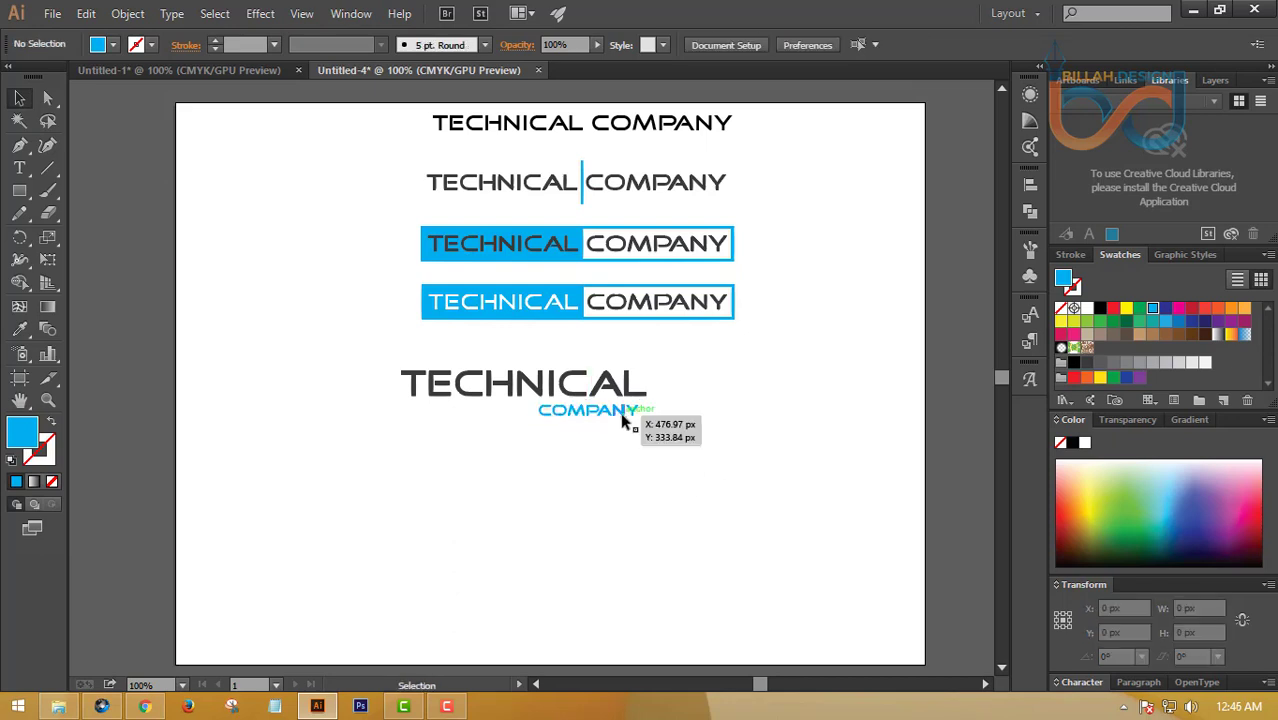
click(621, 417)
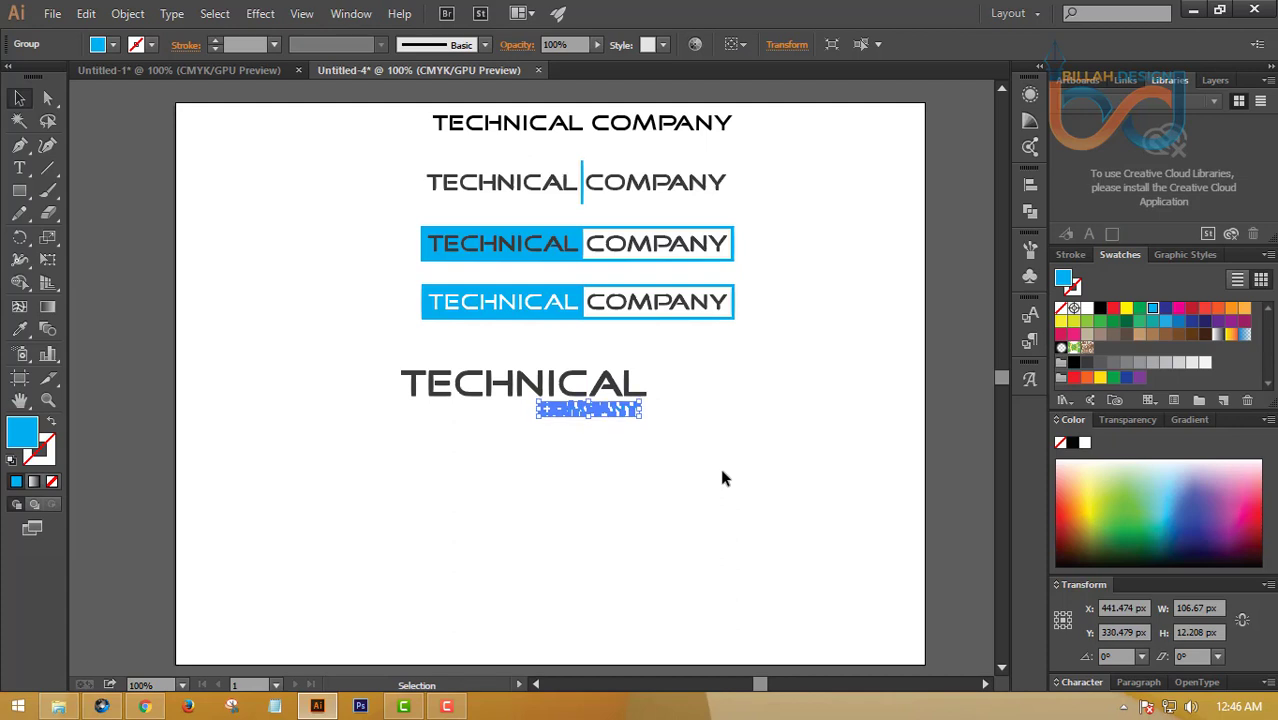
click(740, 488)
Align the right edges of the TECHNICAL and COMPANY words in the stacked logo
key(ctrl+plus)
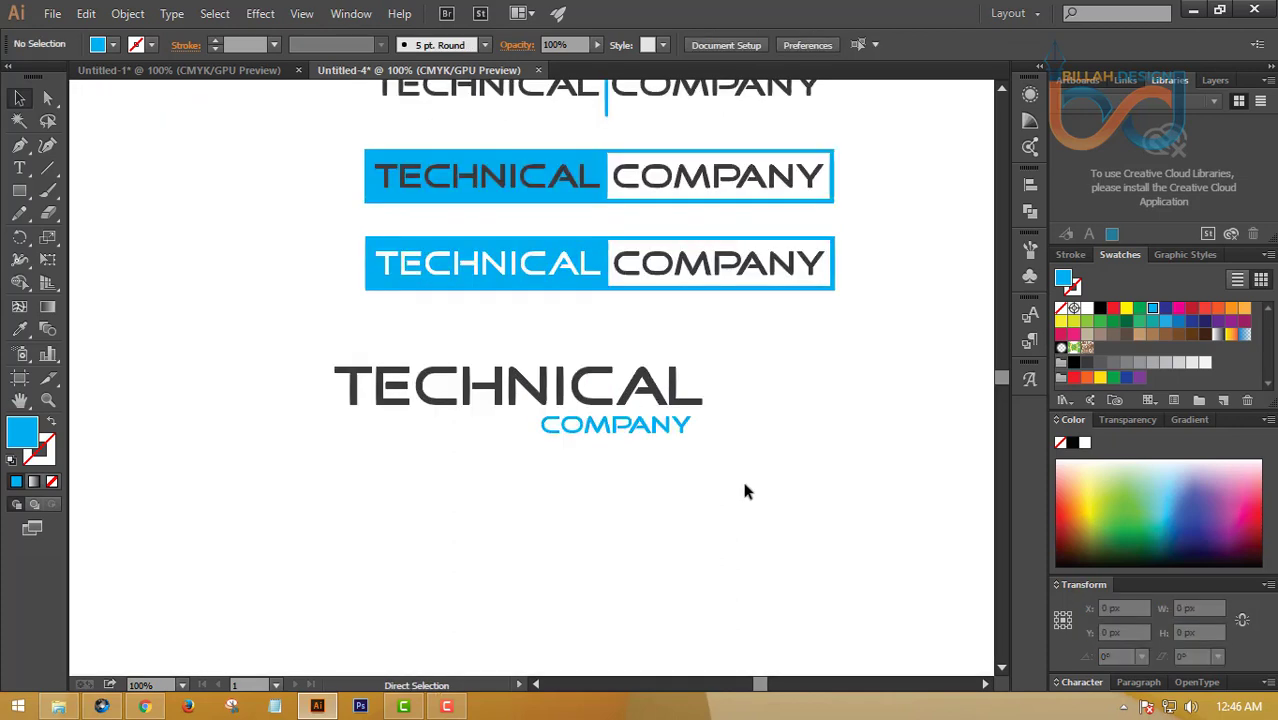
drag(758, 488, 757, 483)
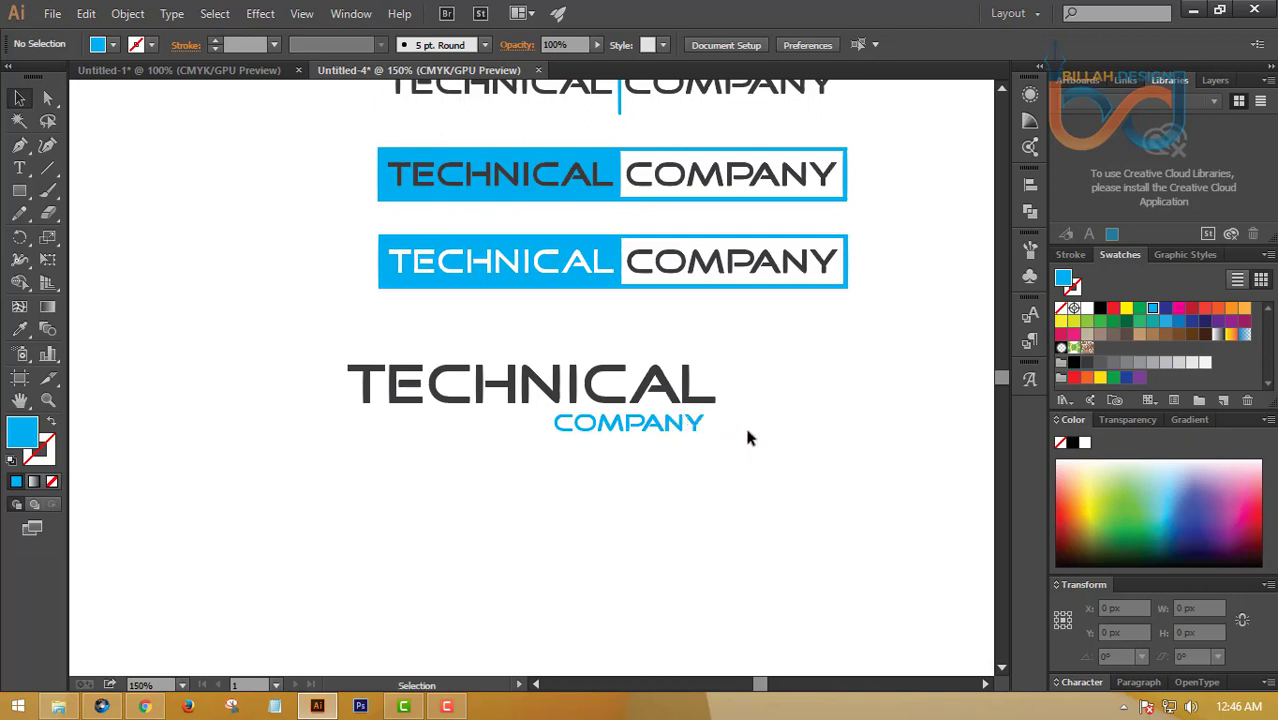
drag(744, 362, 655, 452)
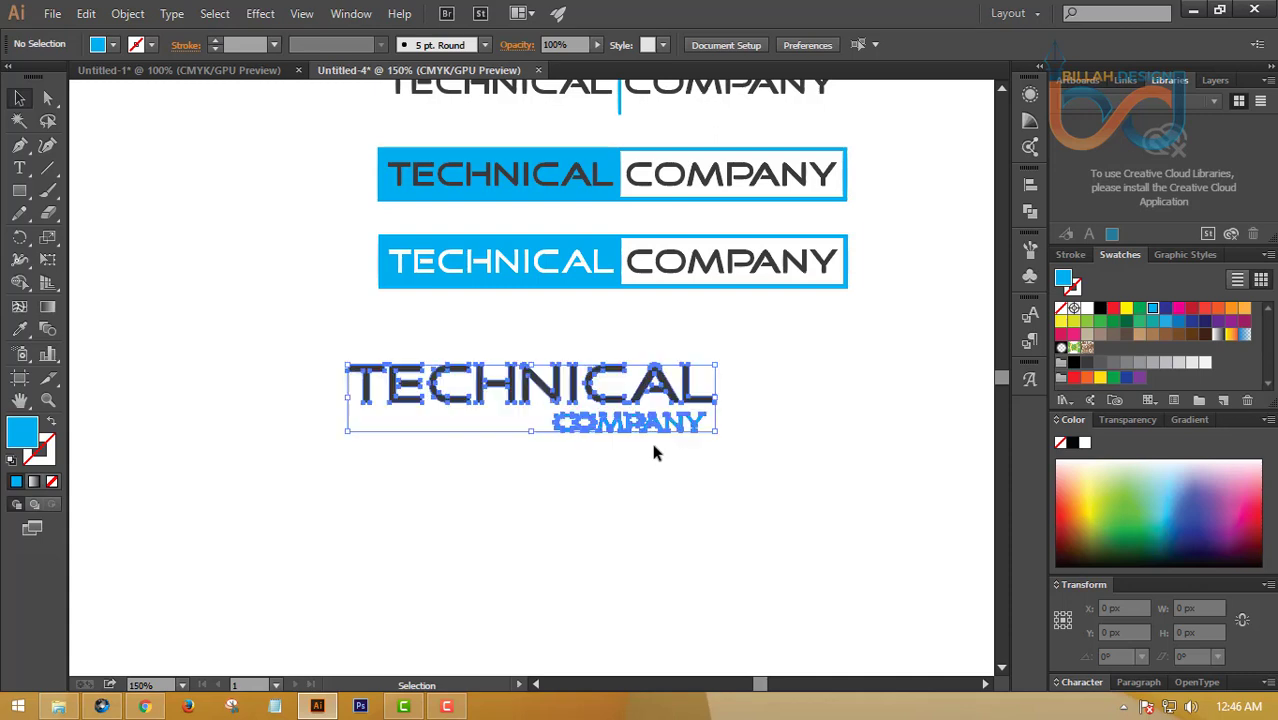
click(1030, 185)
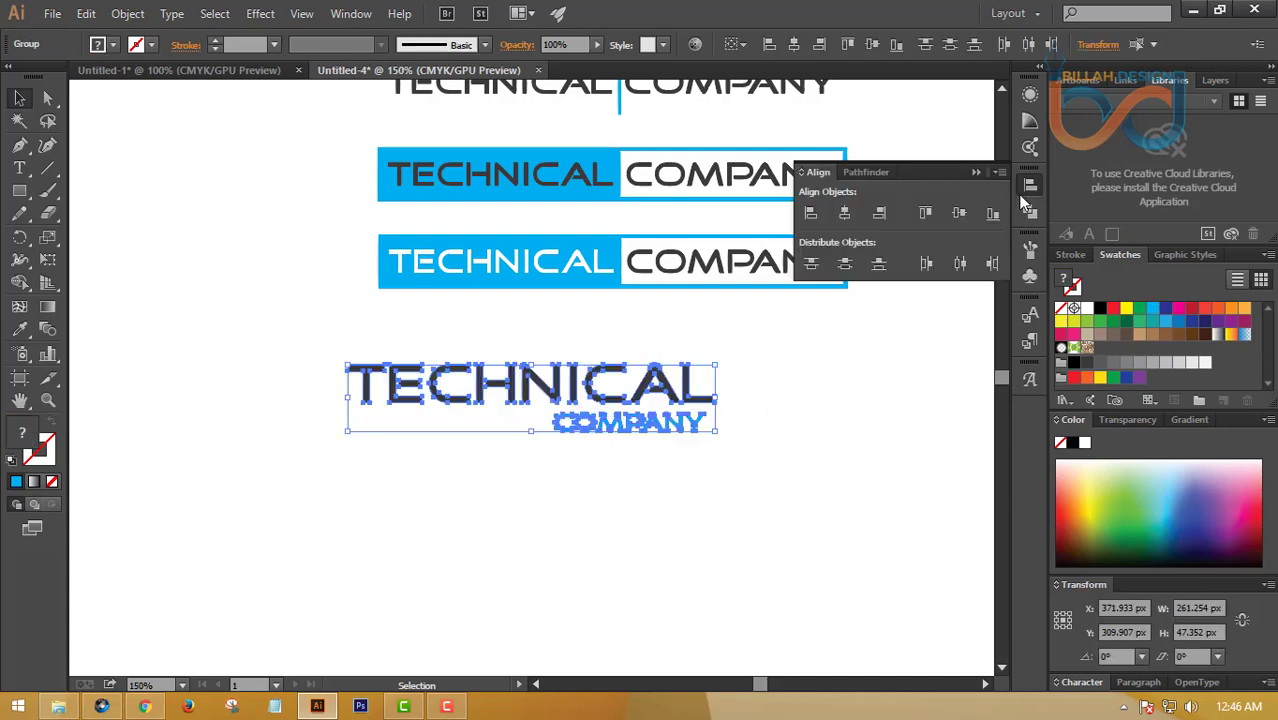
click(880, 215)
click(776, 465)
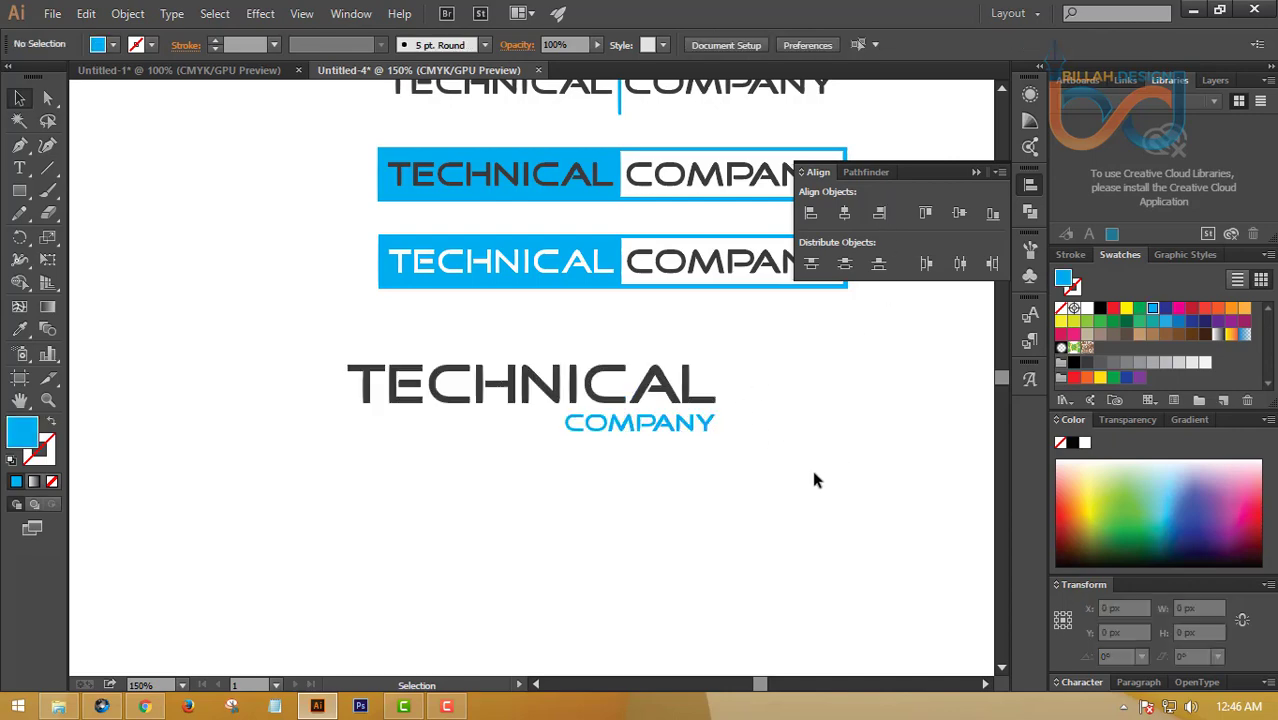
Copy the stacked logo and arrange the original and the copy side by side below the framed logos
drag(812, 480, 648, 400)
drag(640, 350, 530, 440)
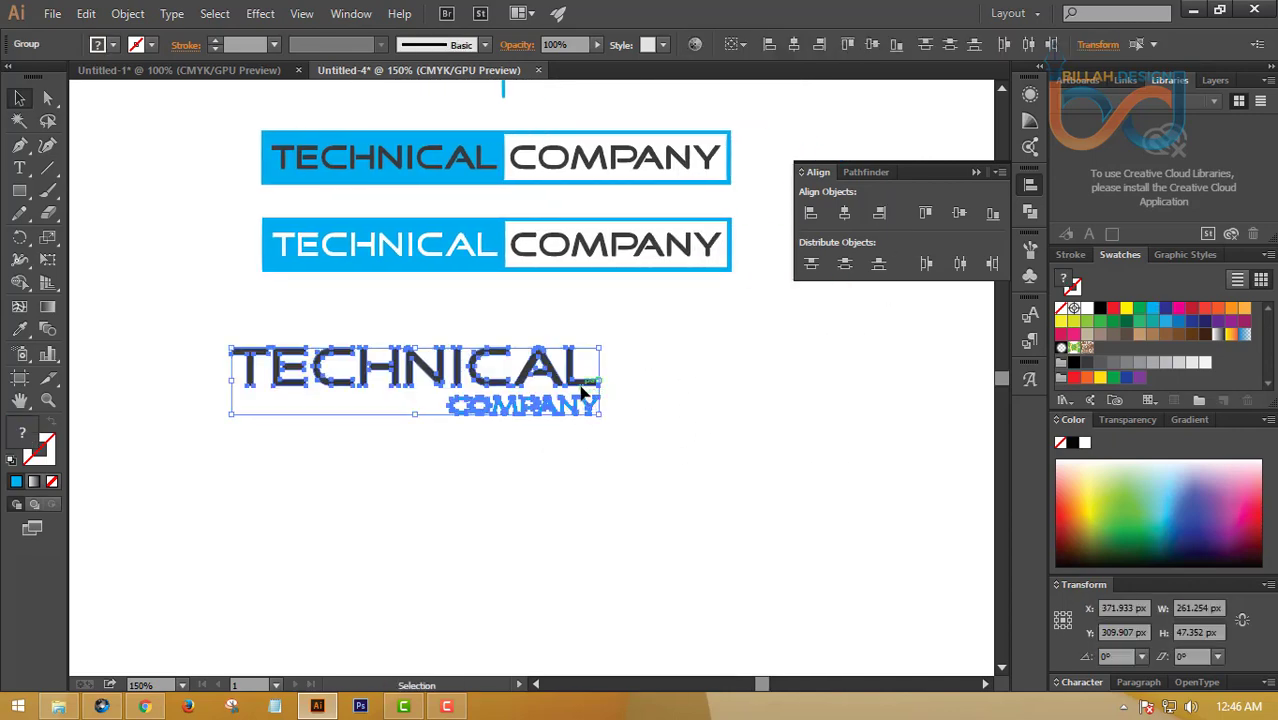
drag(585, 393, 856, 390)
click(516, 394)
click(460, 405)
click(873, 478)
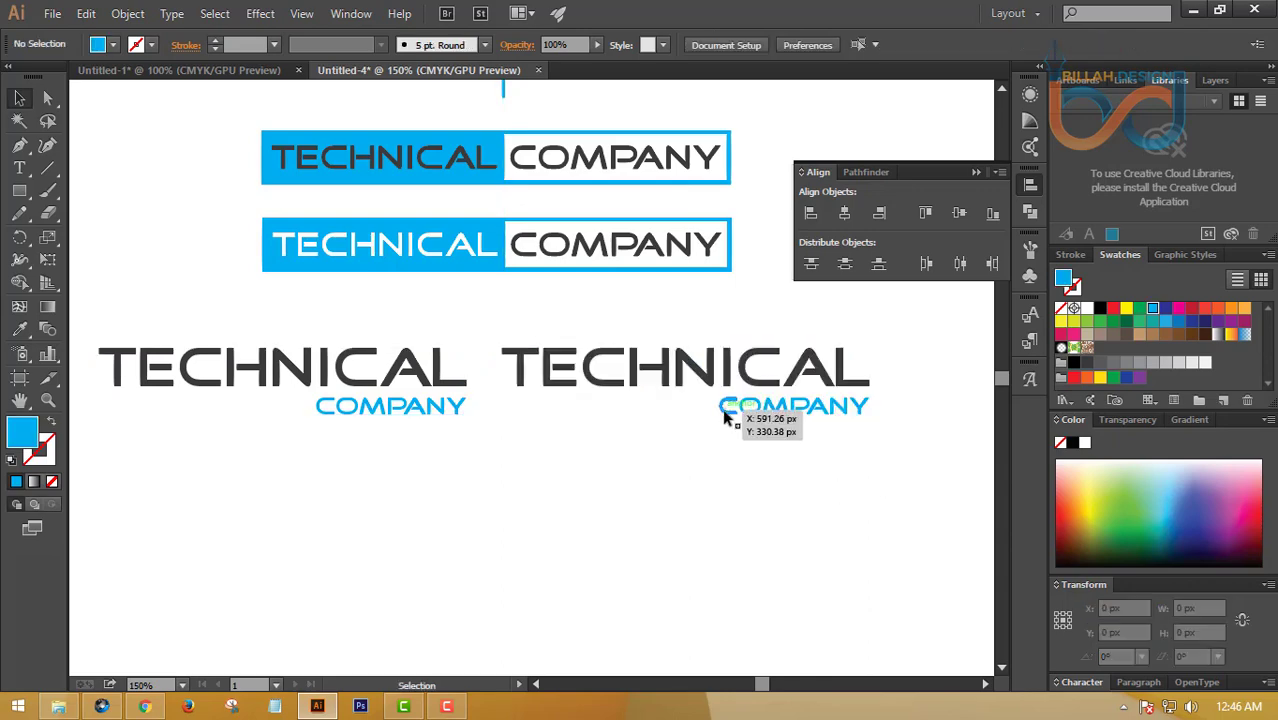
Align the horizontal centers of TECHNICAL and COMPANY in the copied stacked logo
drag(713, 465, 822, 343)
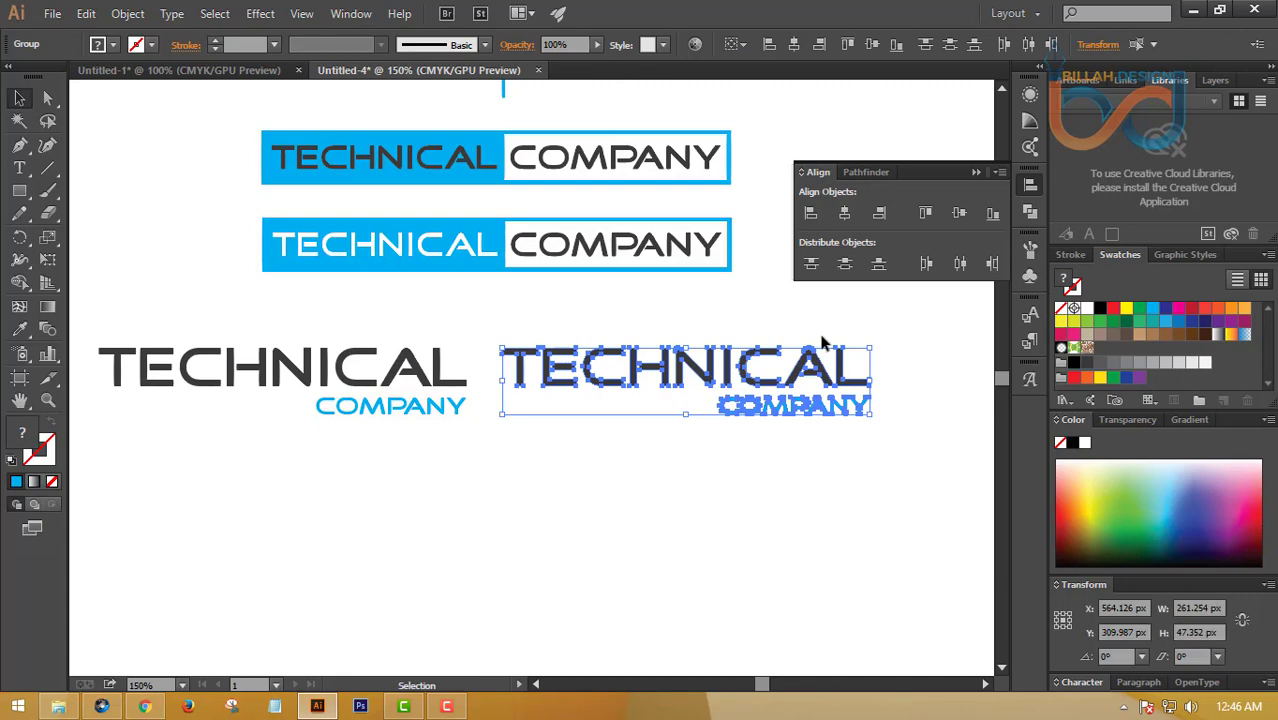
click(845, 215)
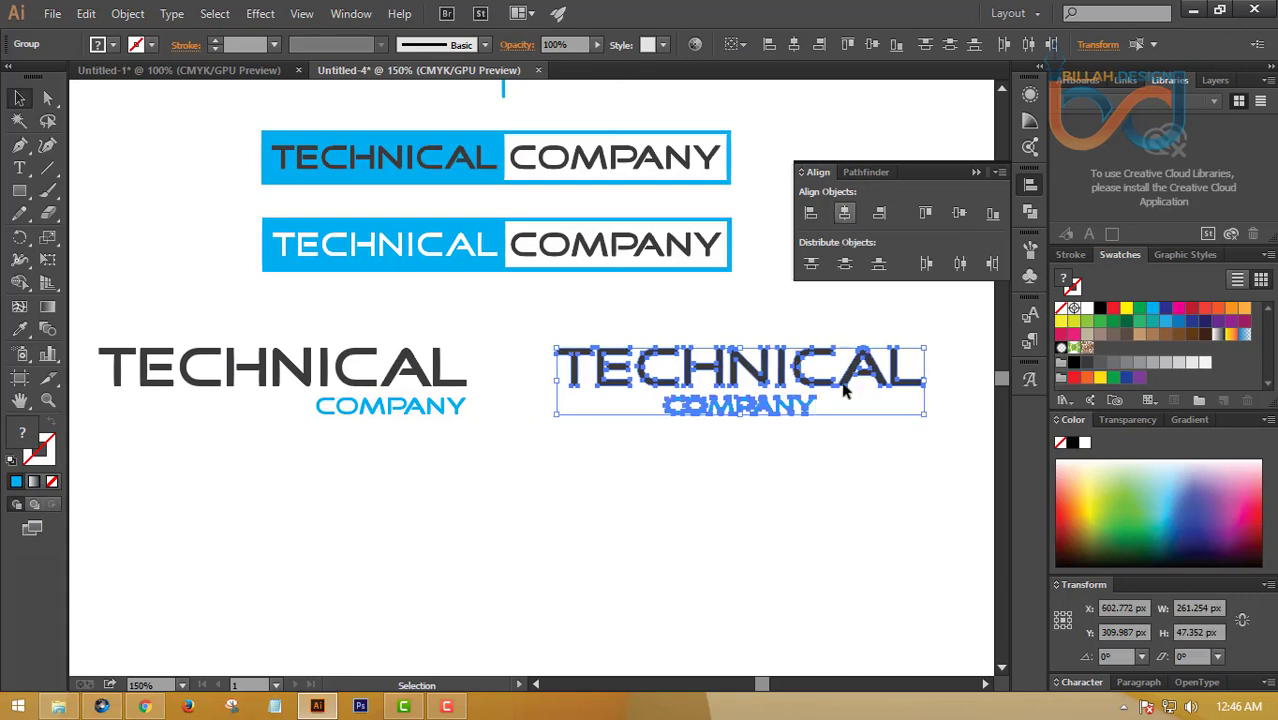
drag(700, 455, 826, 487)
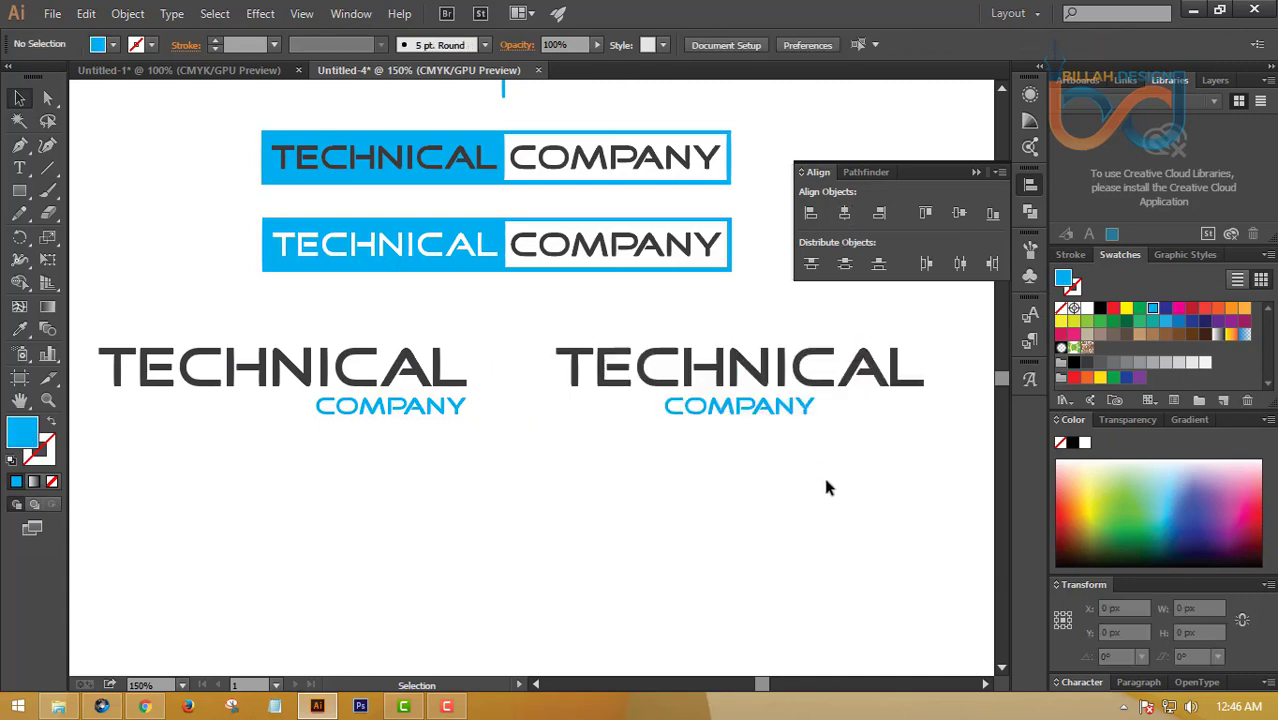
Place a copy of the right-aligned stacked logo directly below the original
key(ctrl+minus)
key(ctrl+minus)
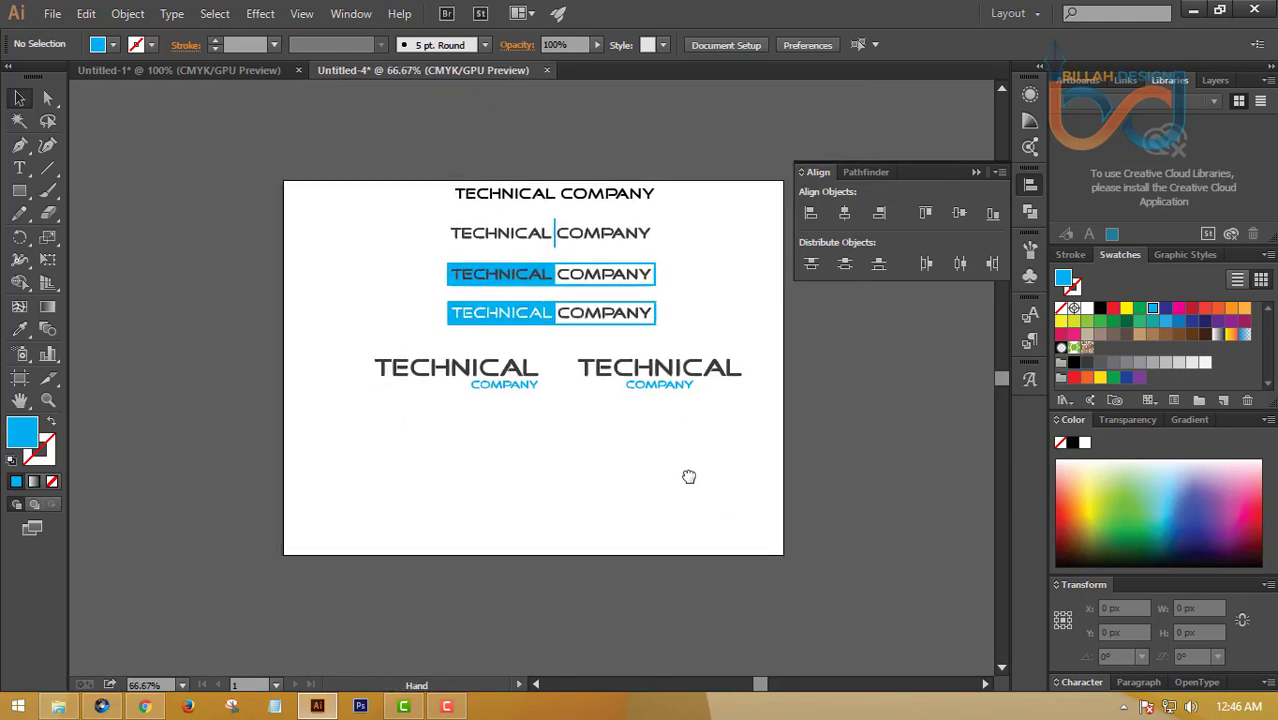
drag(516, 366, 508, 428)
click(598, 500)
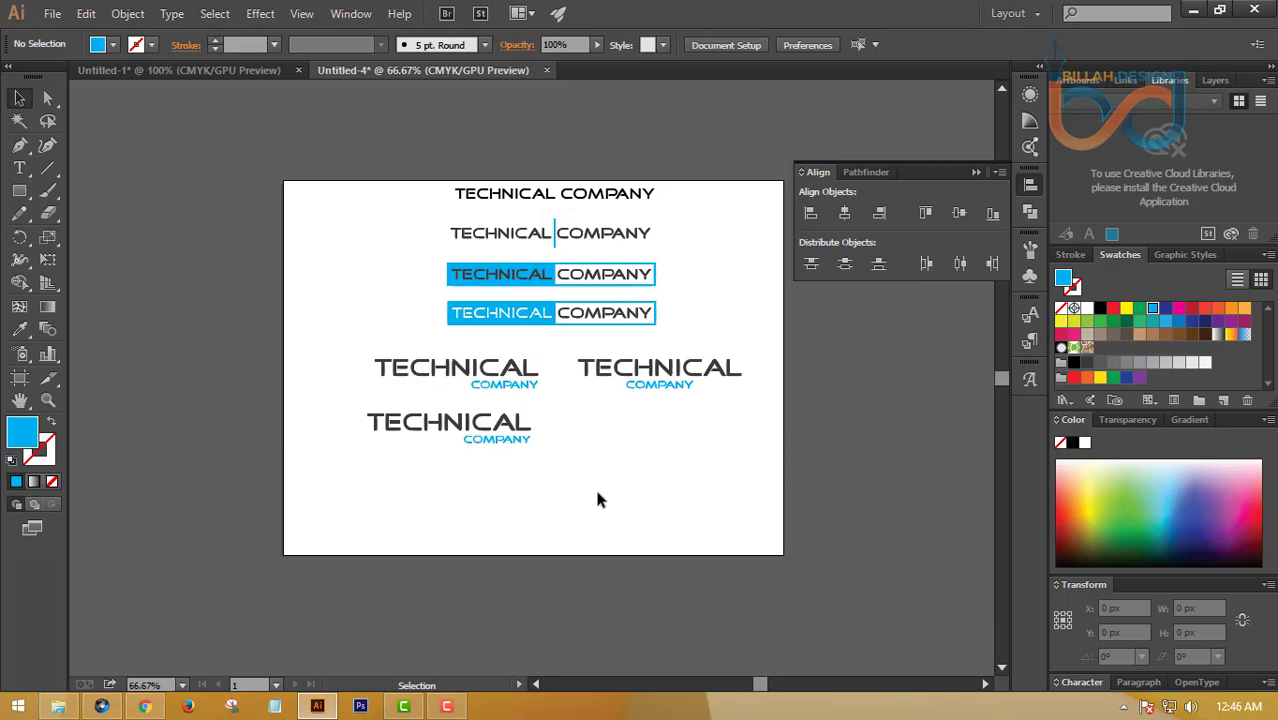
Draw a horizontal line about 93 px long beneath TECHNICAL, before COMPANY in the new copy, with a 2 pt stroke
key(ctrl+plus)
key(ctrl+plus)
key(ctrl+plus)
drag(584, 541, 707, 506)
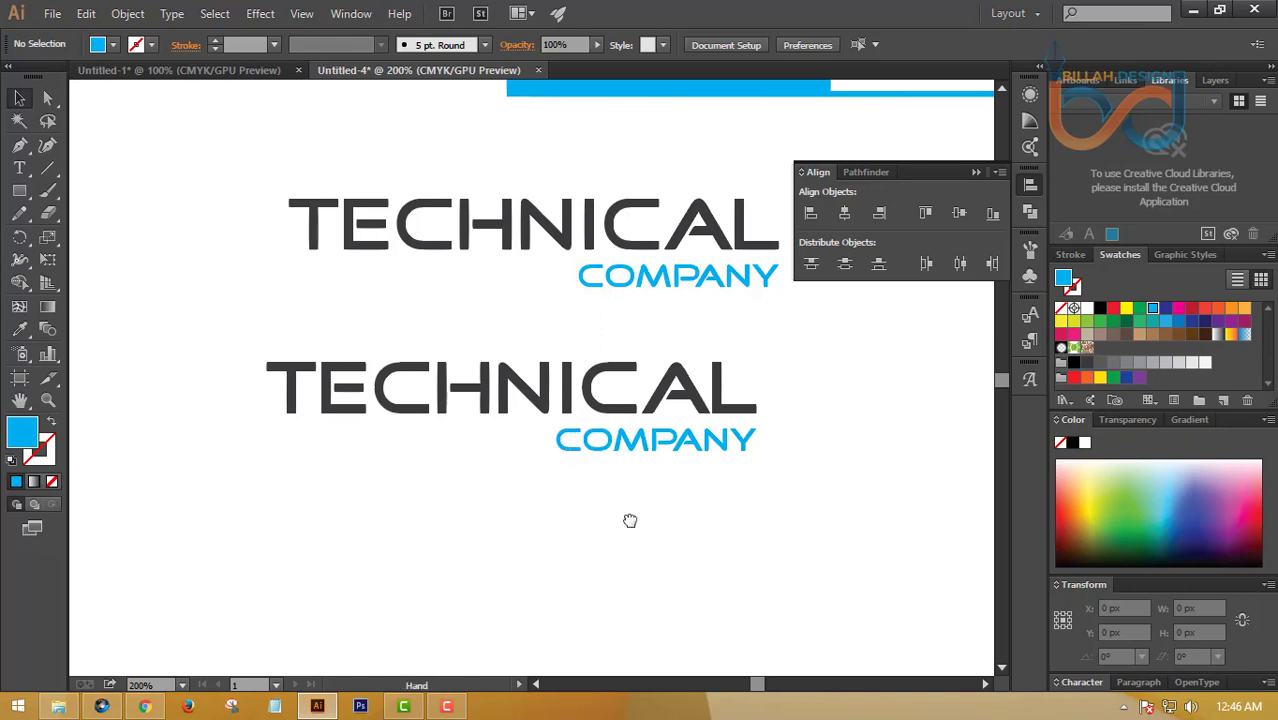
drag(630, 520, 641, 519)
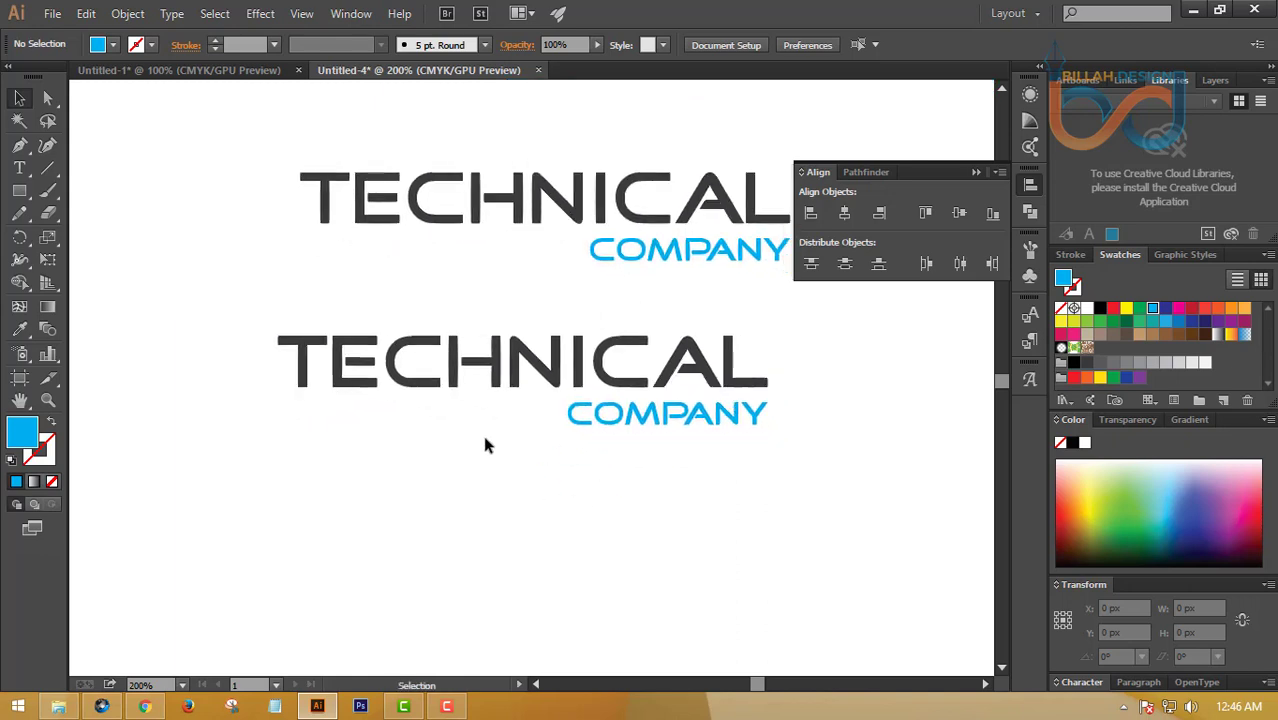
click(47, 168)
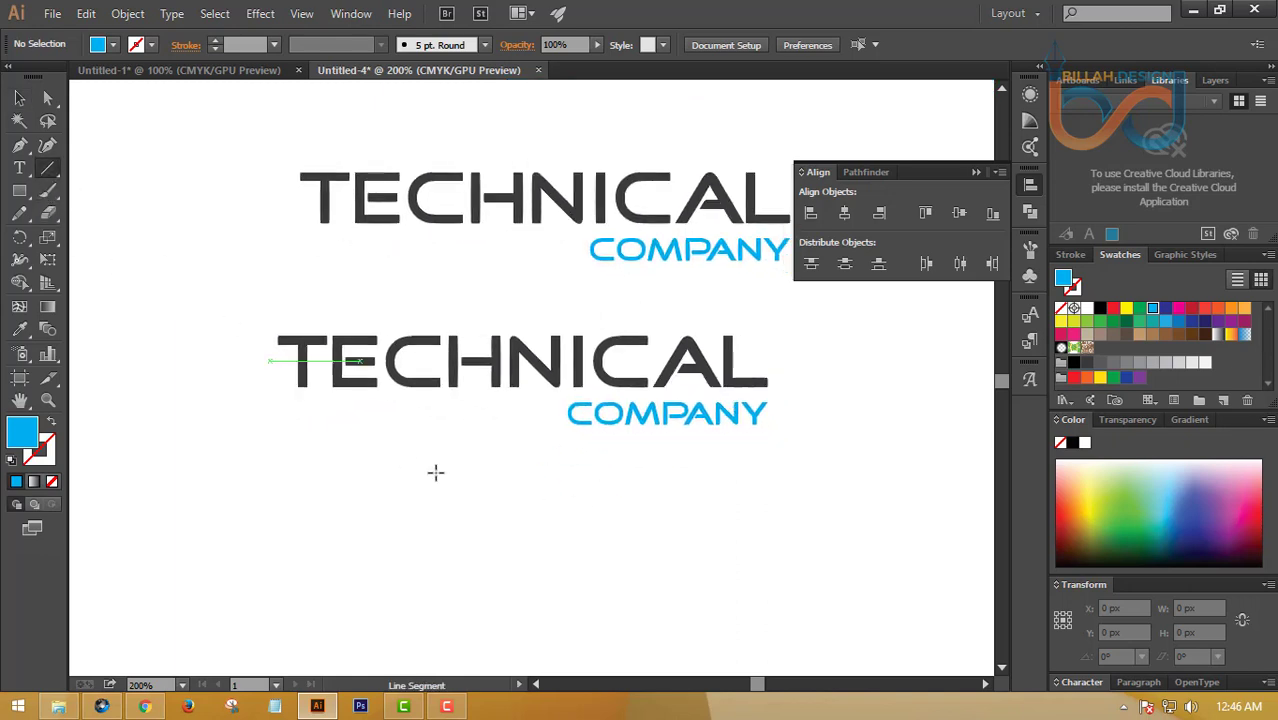
drag(441, 340, 443, 474)
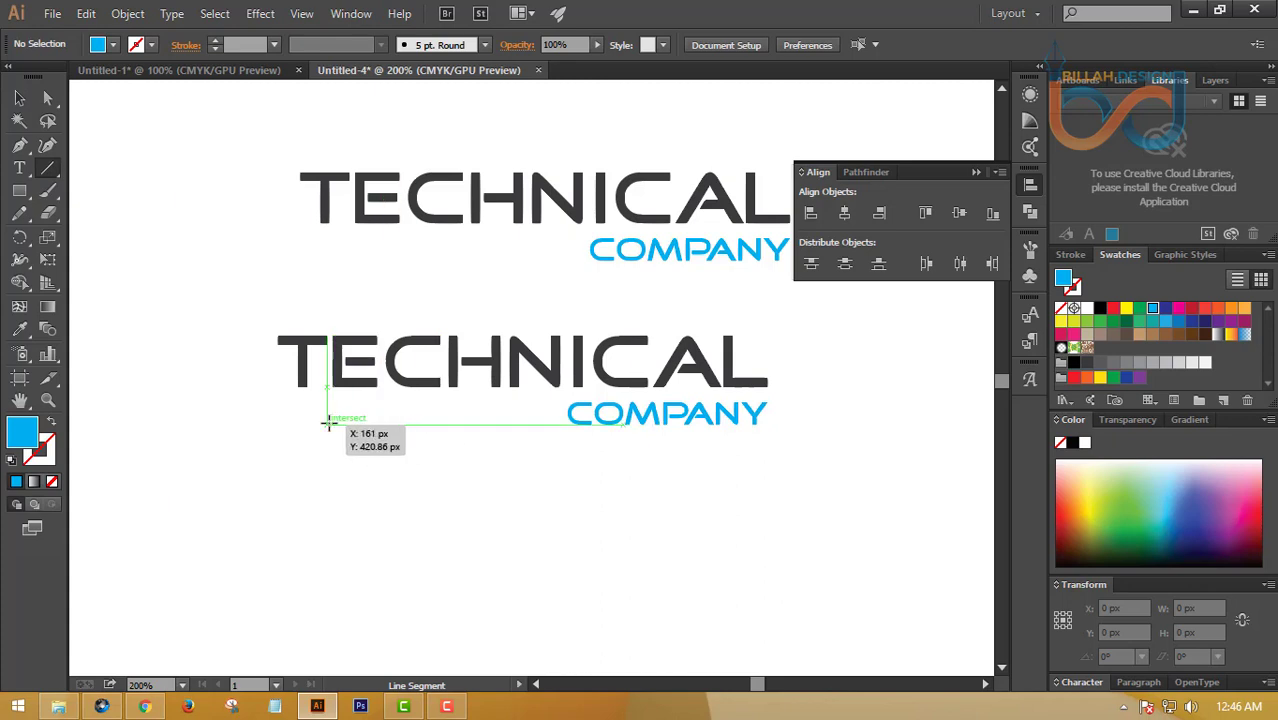
drag(326, 423, 501, 423)
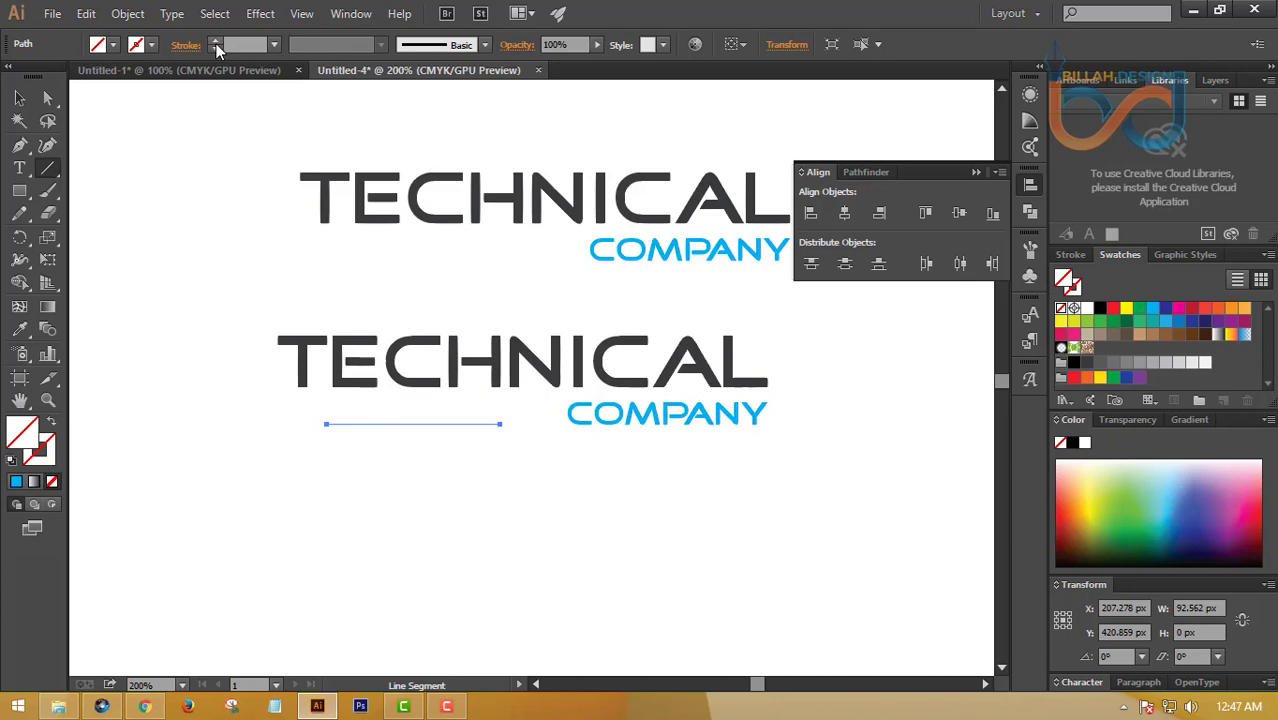
click(216, 45)
click(216, 45)
Expand the line's fill and stroke into a filled shape
click(128, 13)
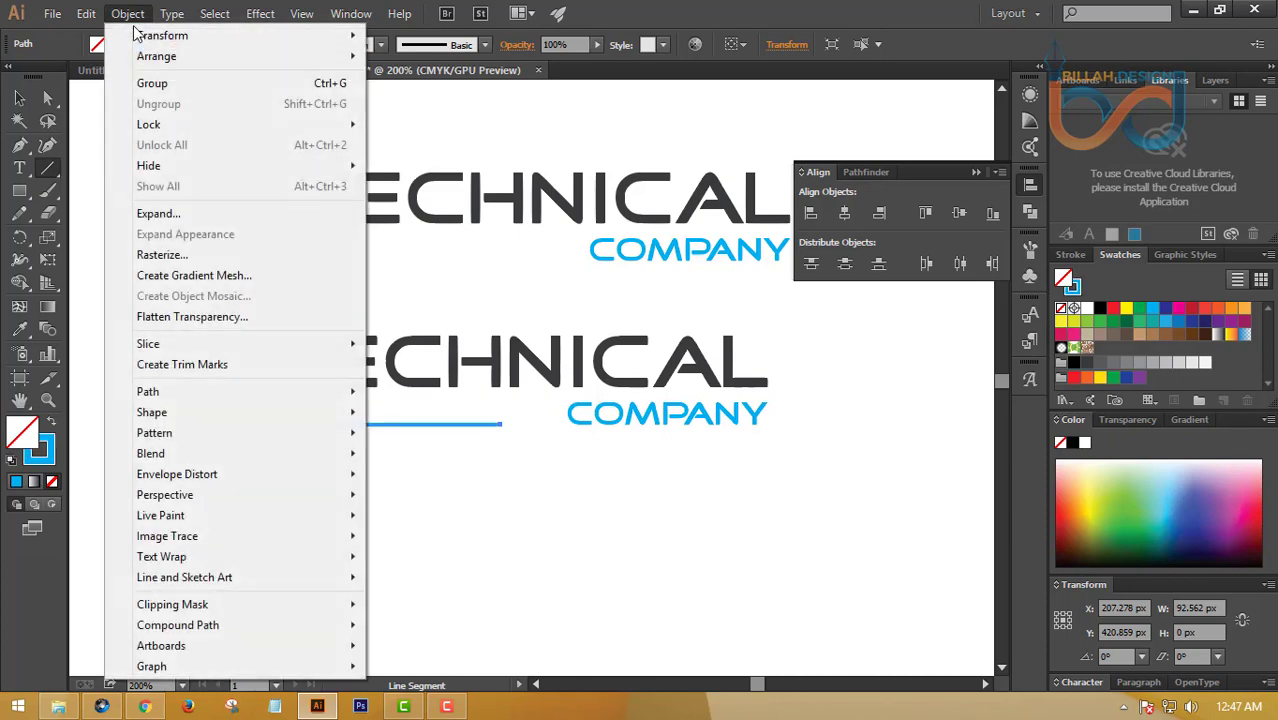
click(177, 214)
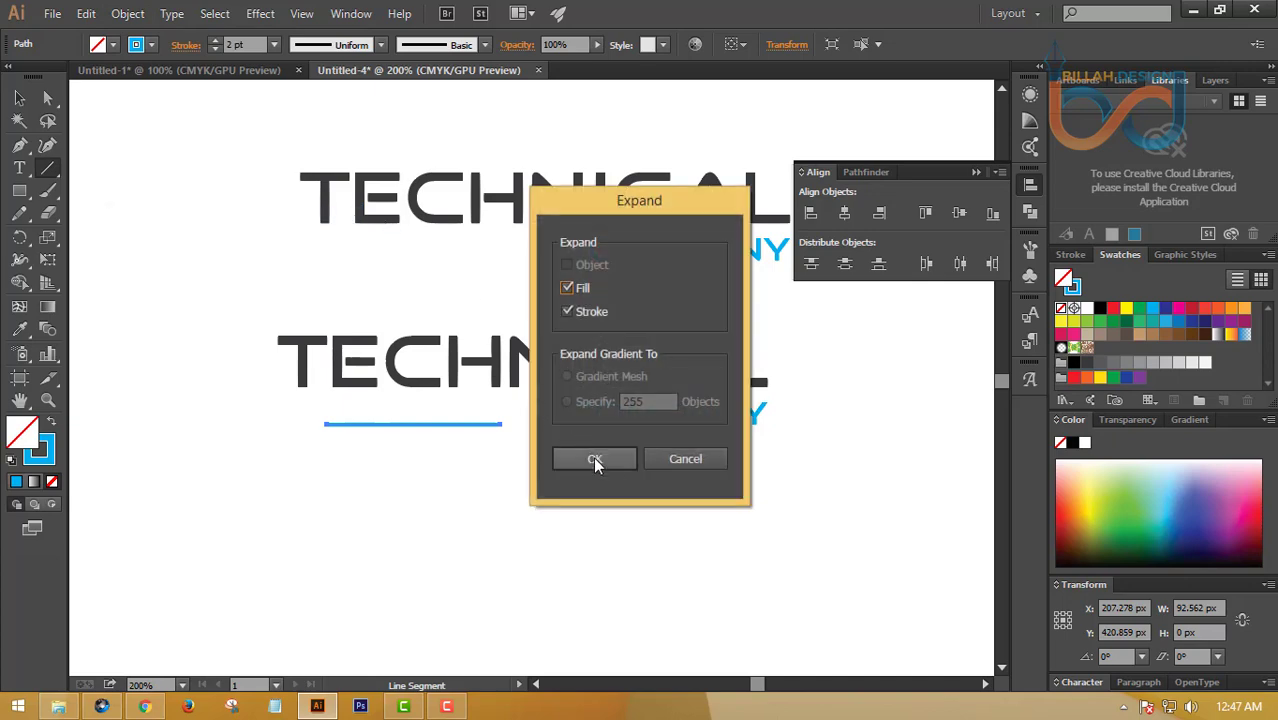
click(595, 459)
click(19, 97)
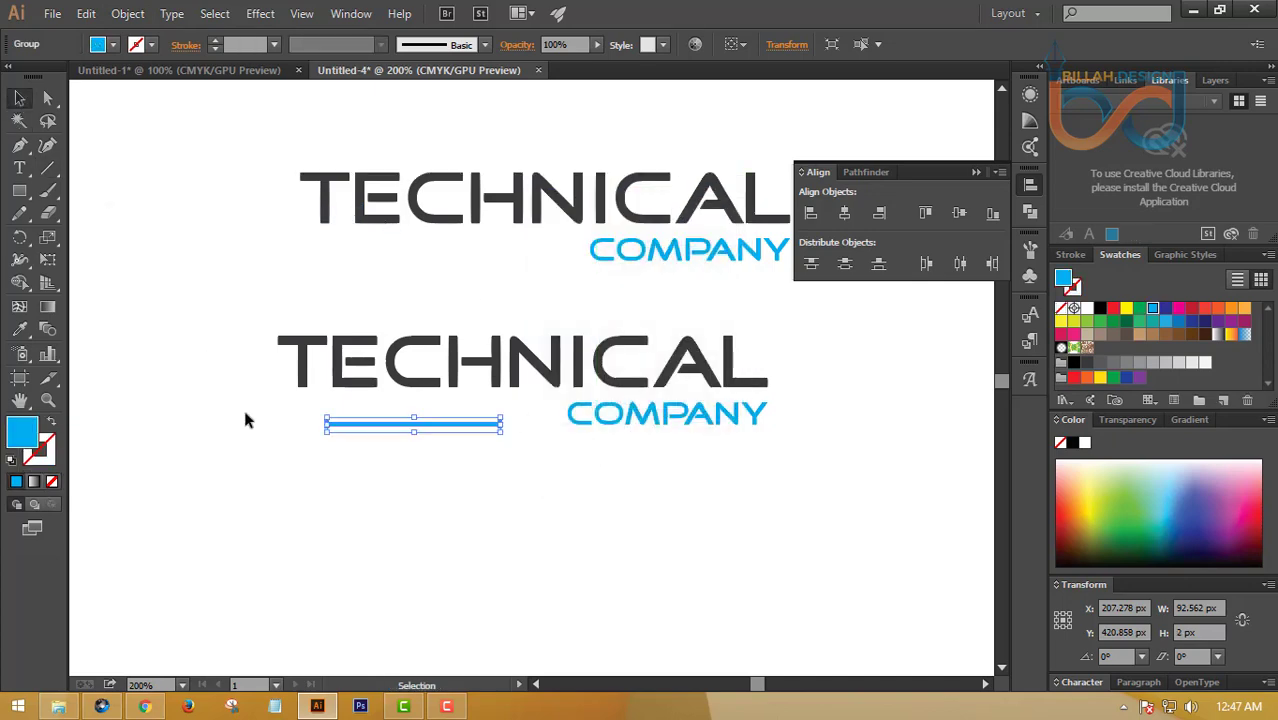
click(512, 516)
drag(531, 500, 525, 490)
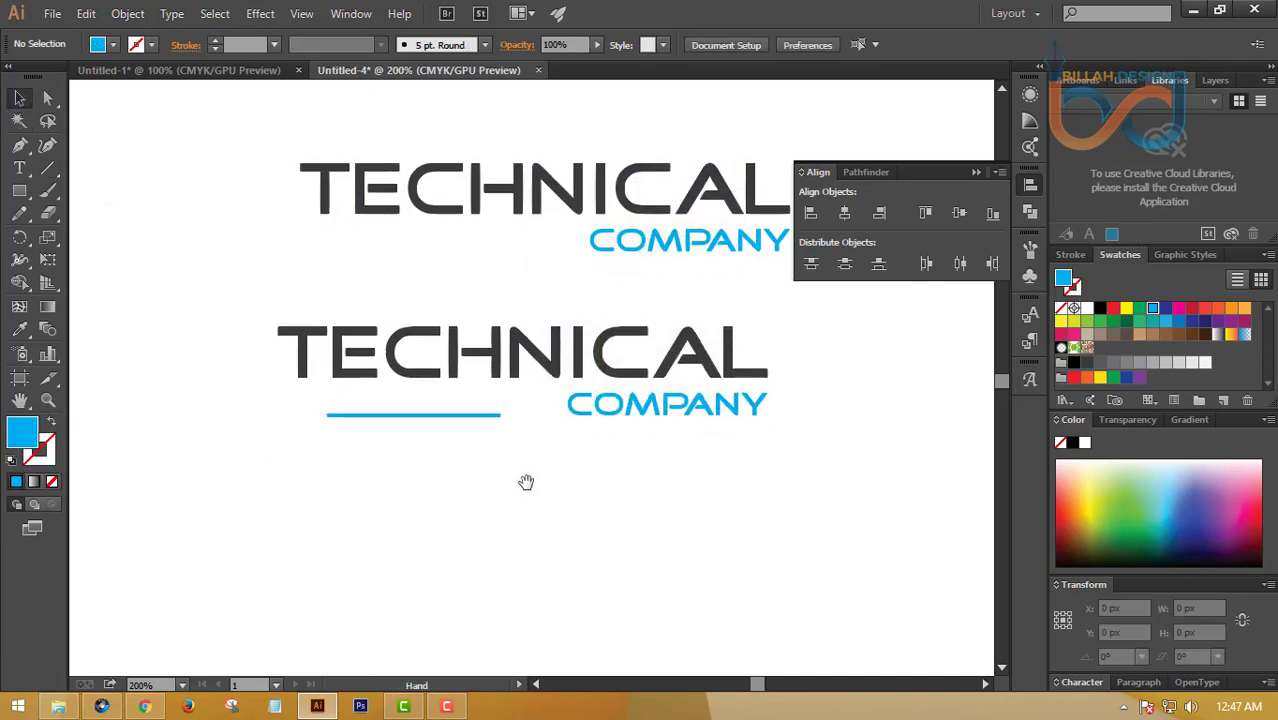
Move the blue line up slightly and align its left edge with TECHNICAL
drag(485, 421, 480, 415)
click(479, 451)
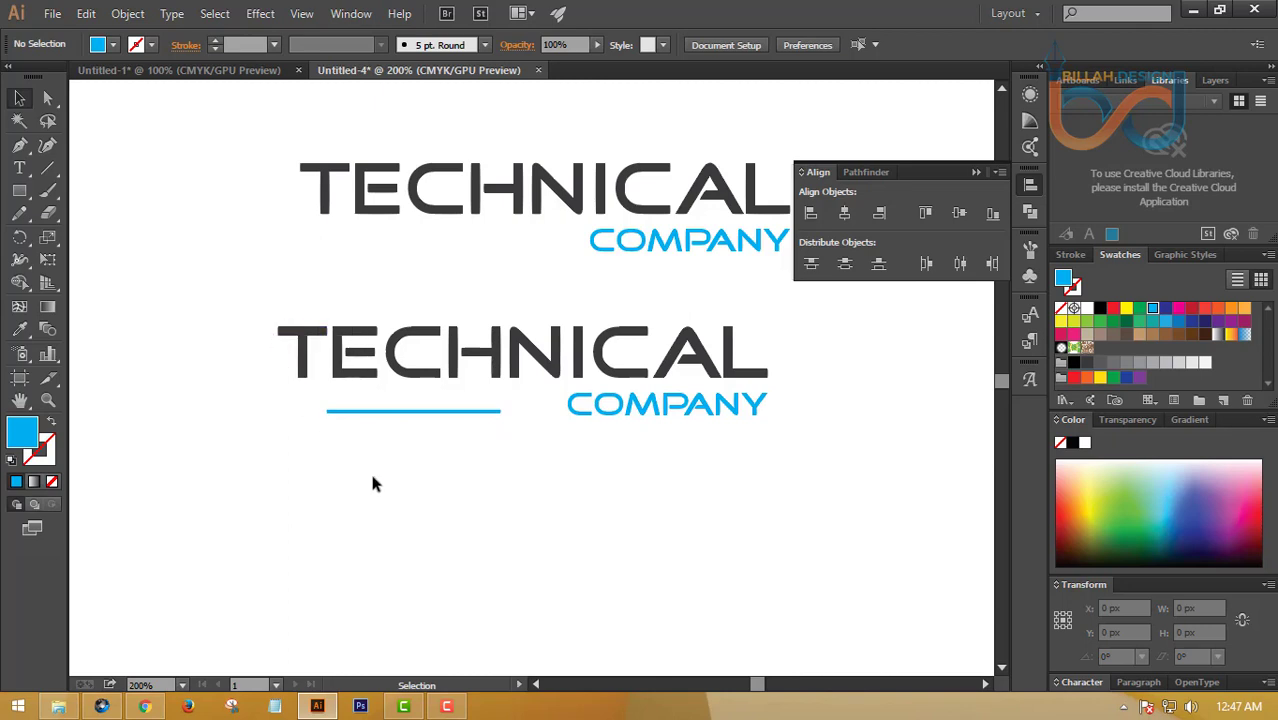
drag(300, 452, 447, 269)
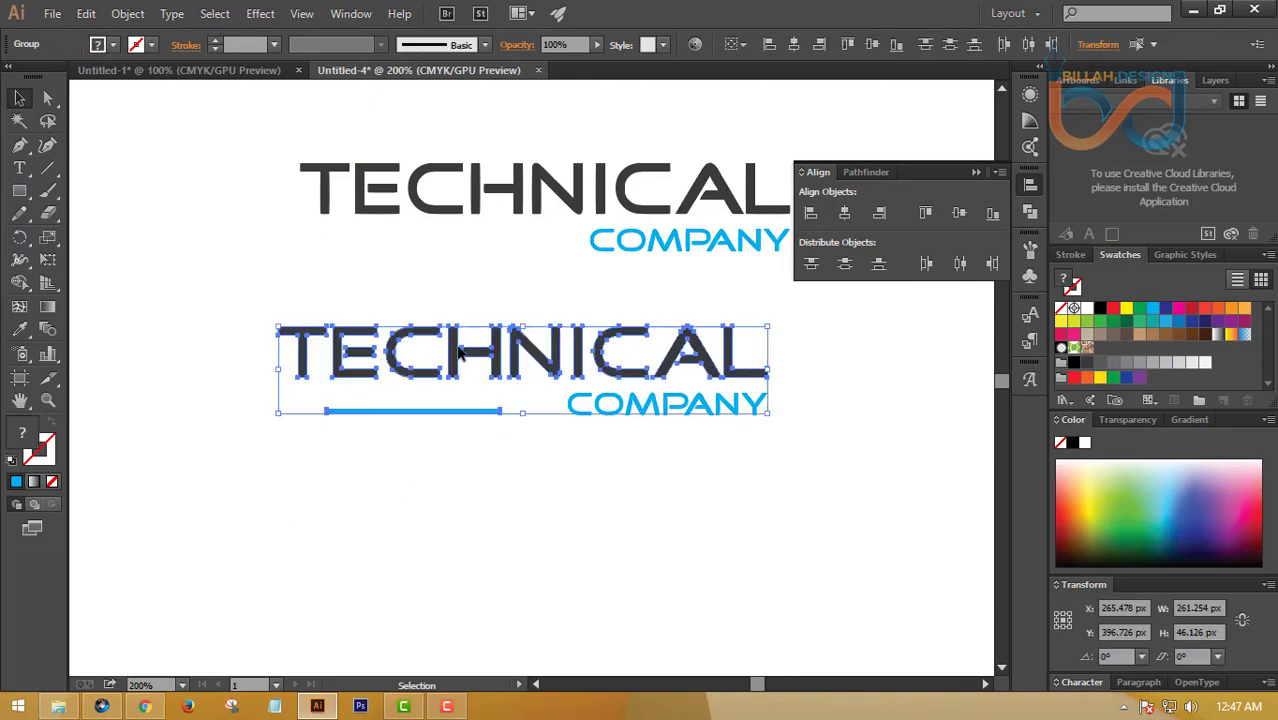
click(811, 215)
click(385, 480)
Stretch the blue line to about 149 px wide so it ends just before COMPANY
click(440, 411)
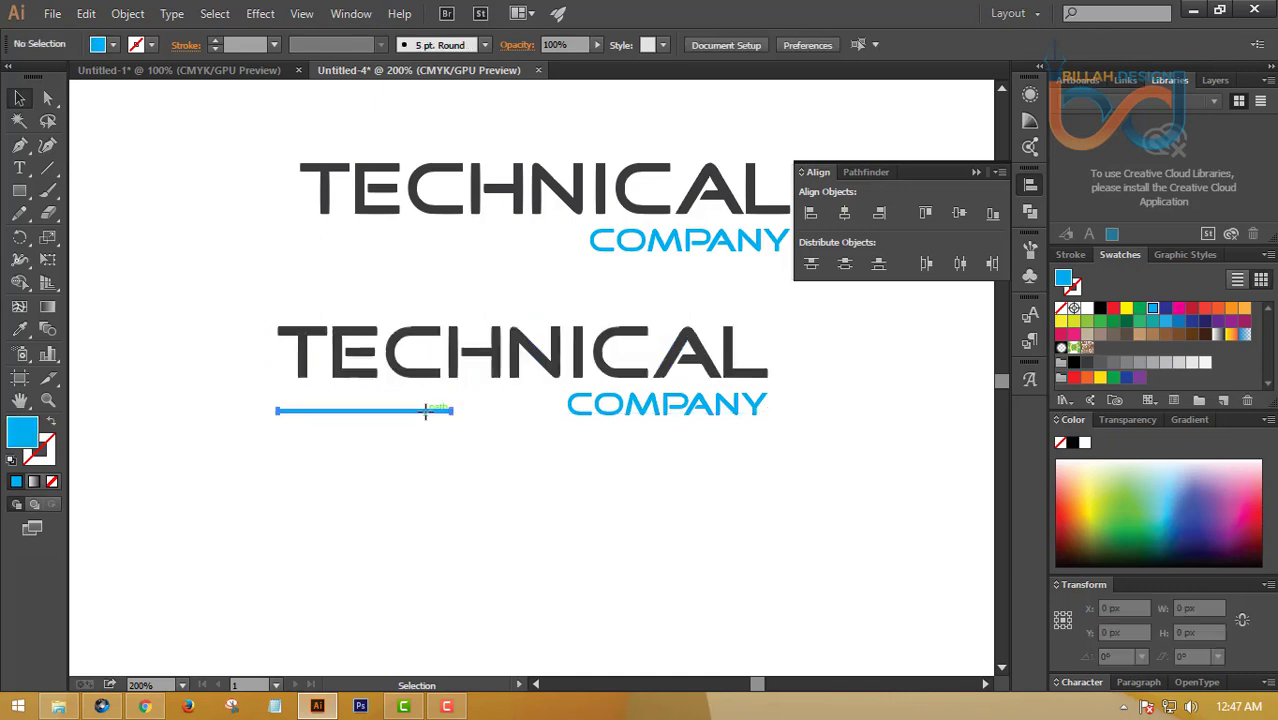
drag(454, 412, 610, 396)
click(598, 464)
click(595, 462)
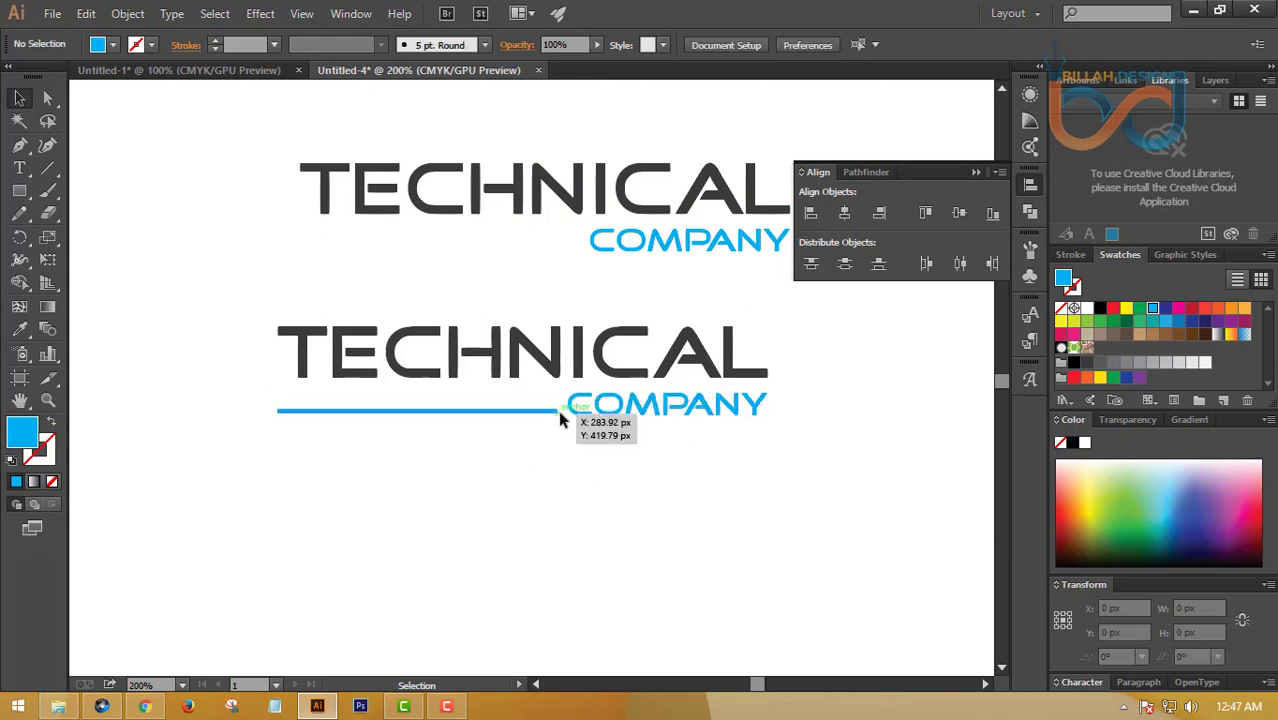
click(557, 410)
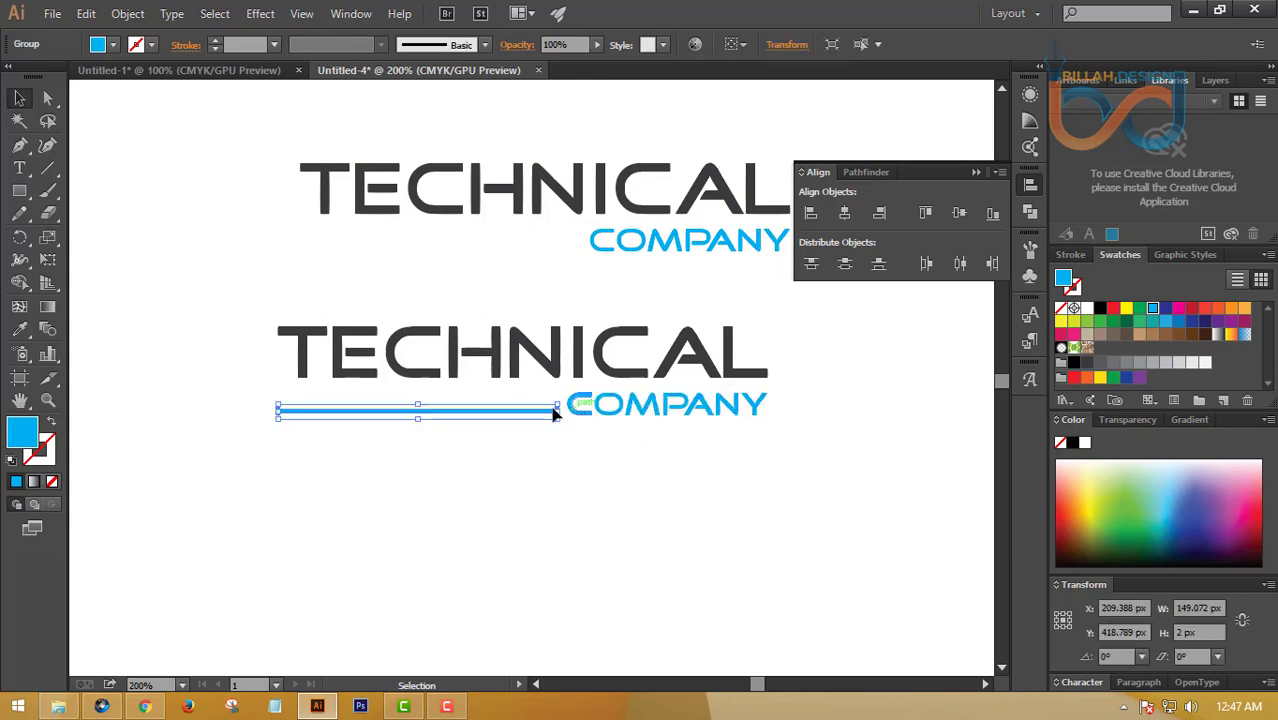
click(607, 446)
Align the vertical centers of the blue line and COMPANY, and group the two
drag(525, 451, 621, 405)
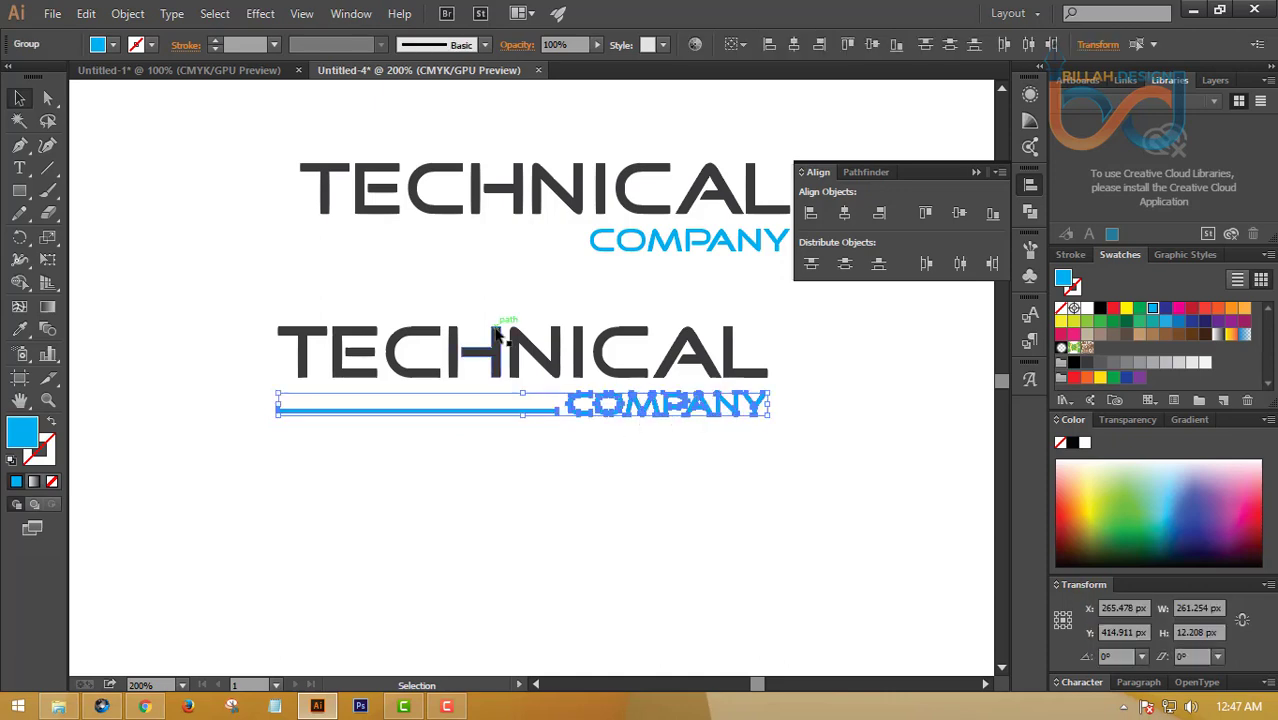
click(959, 212)
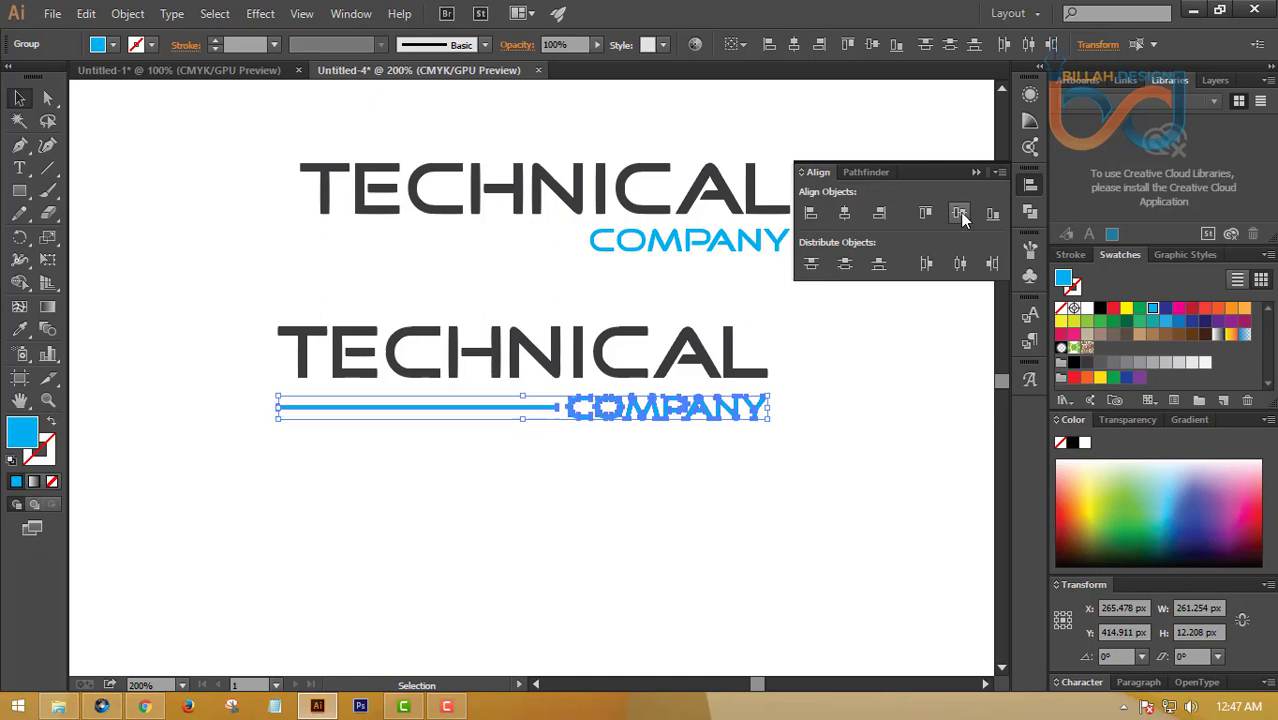
key(a)
key(v)
click(907, 392)
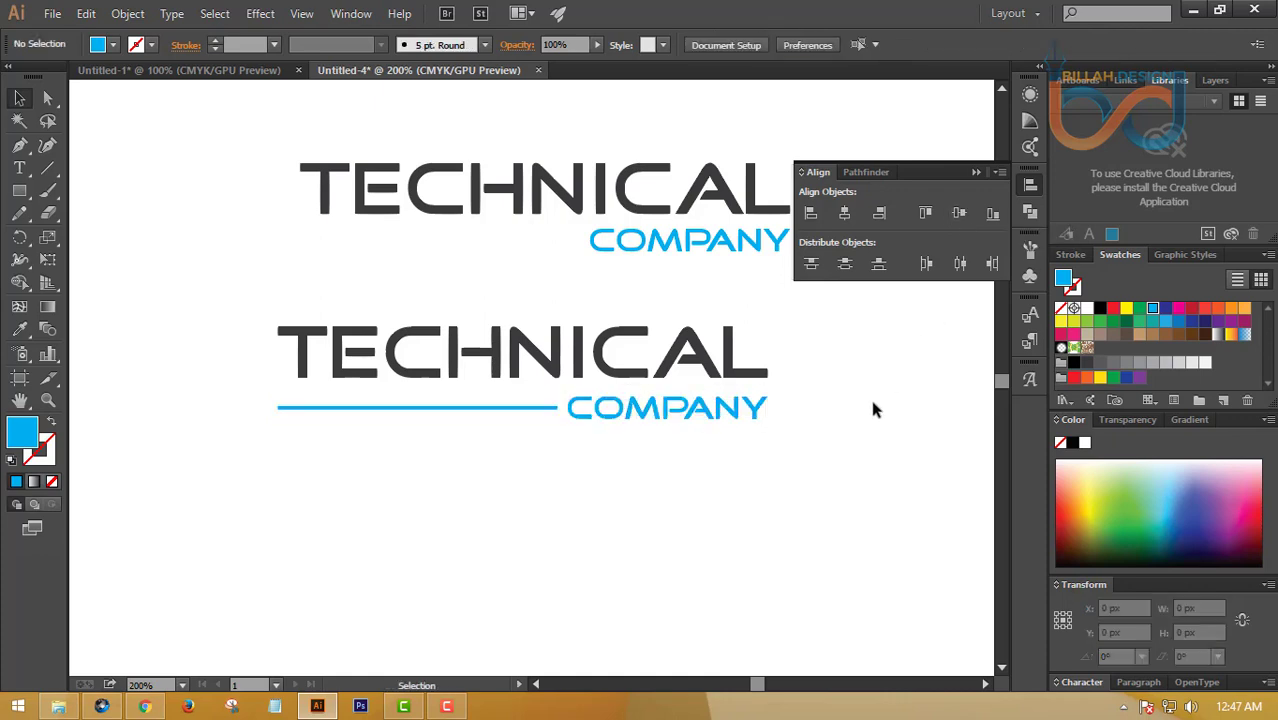
Nudge the grouped line and COMPANY up 4 px, closer to TECHNICAL
click(766, 409)
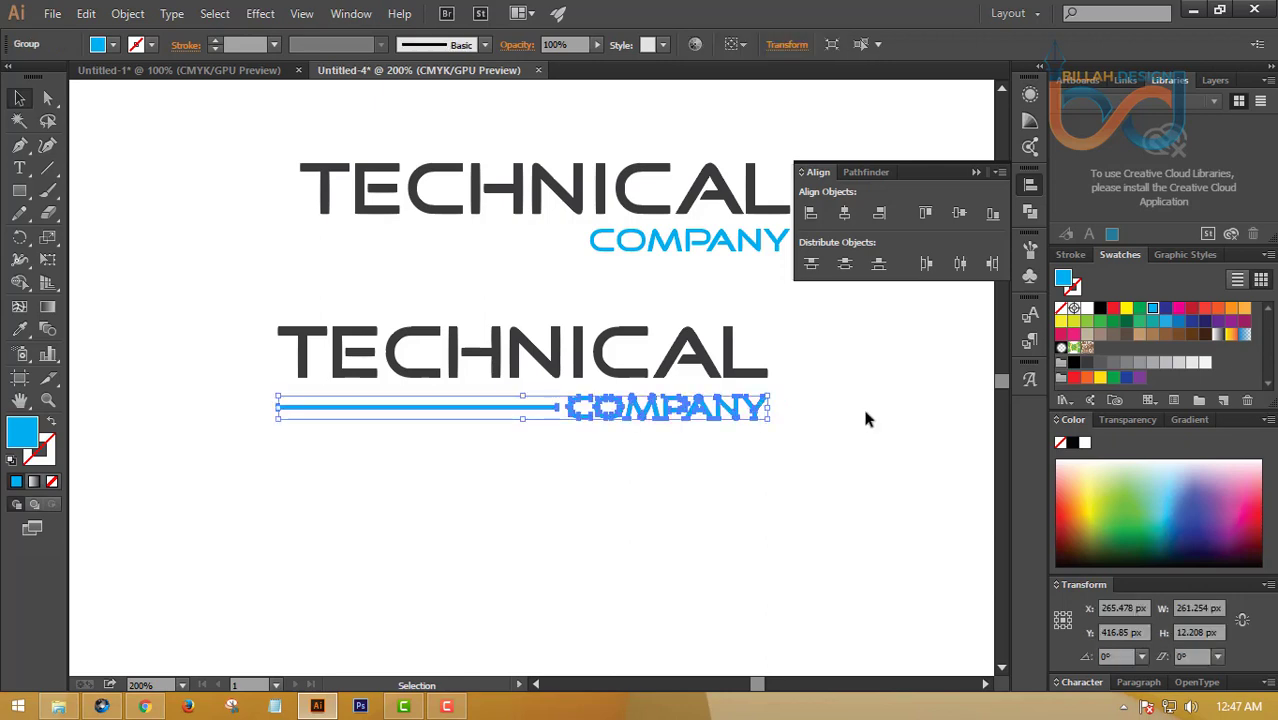
key(Up)
key(Up)
key(Up)
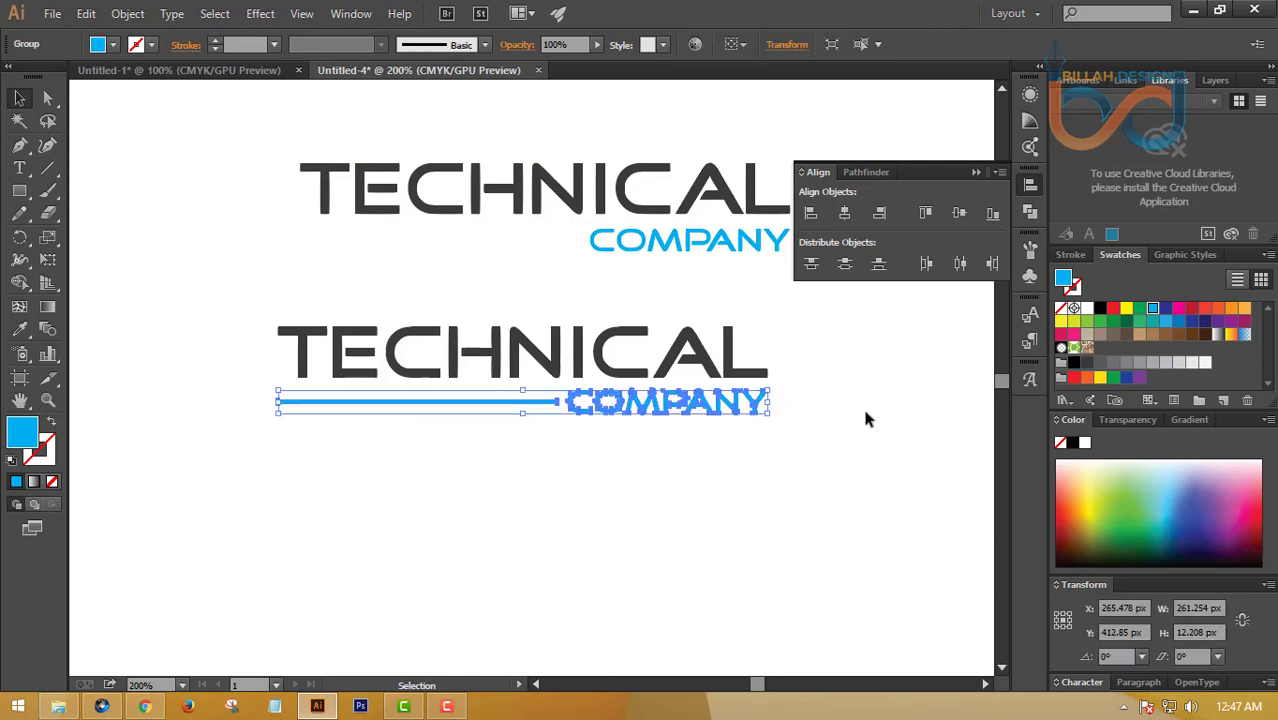
click(851, 459)
Place a copy of the centered stacked logo below its original, level with the lined logo
key(ctrl+1)
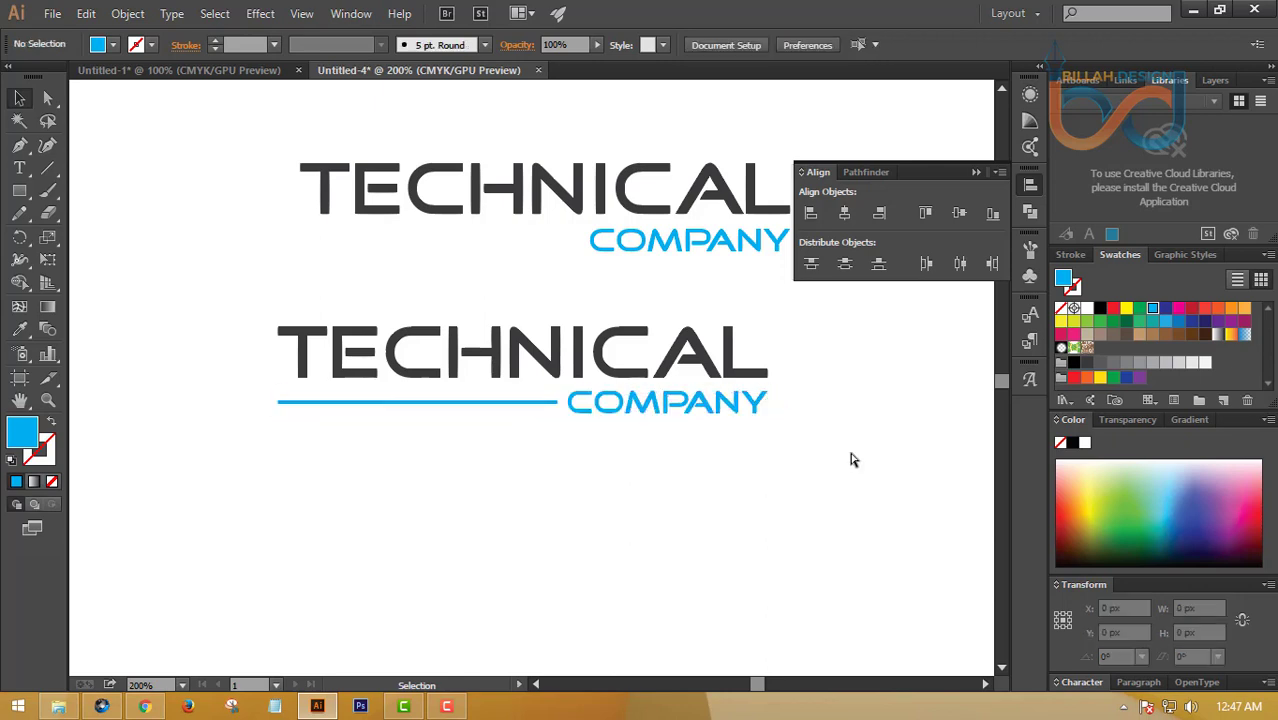
drag(806, 440, 708, 449)
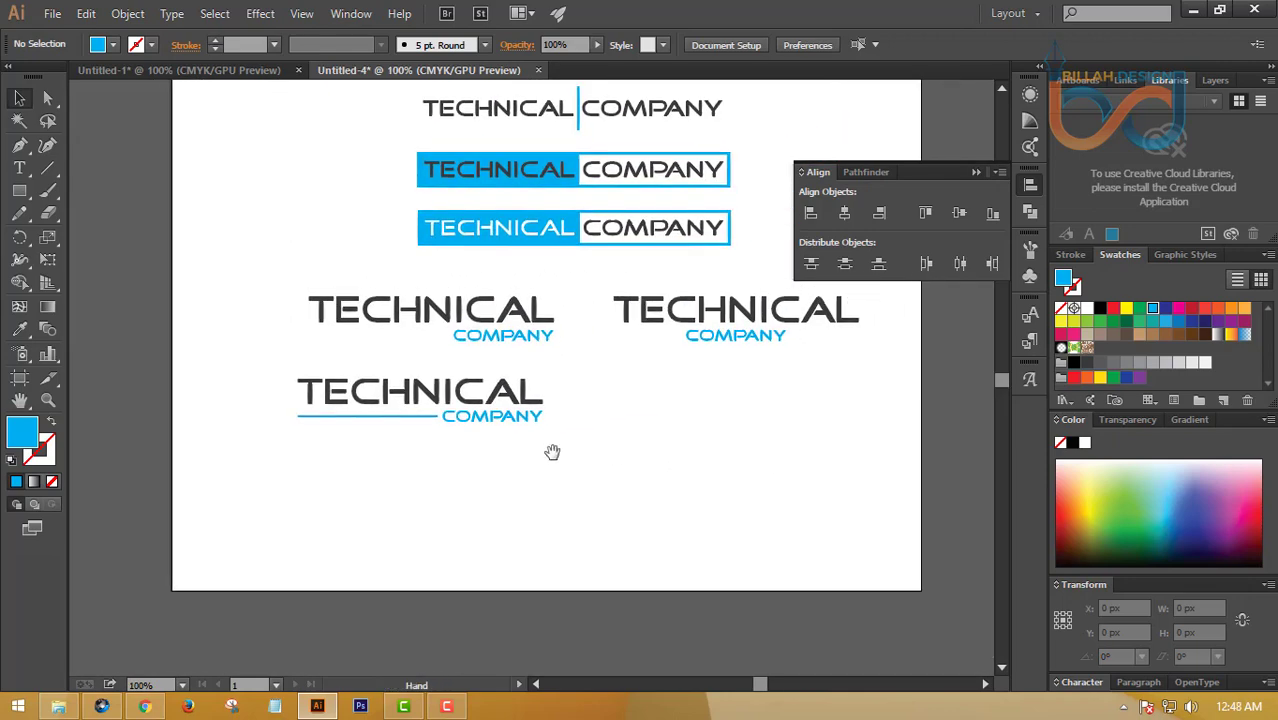
drag(538, 386, 585, 420)
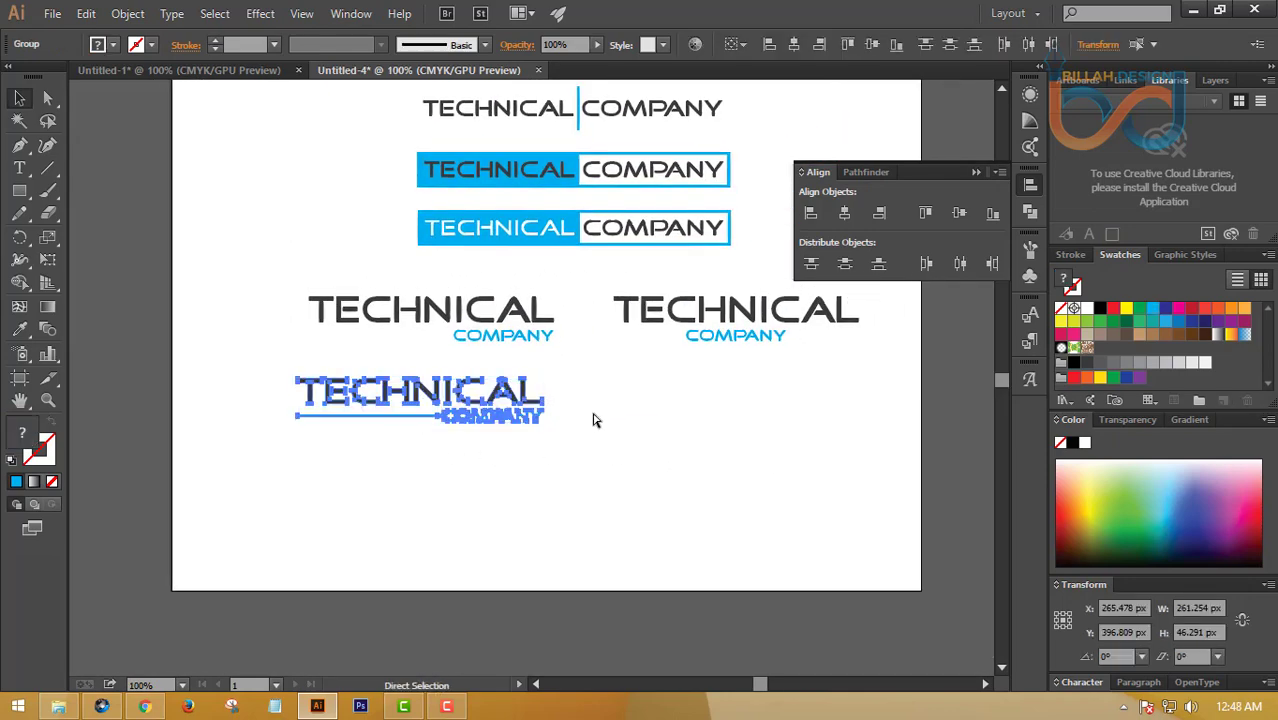
click(684, 427)
drag(747, 447, 711, 431)
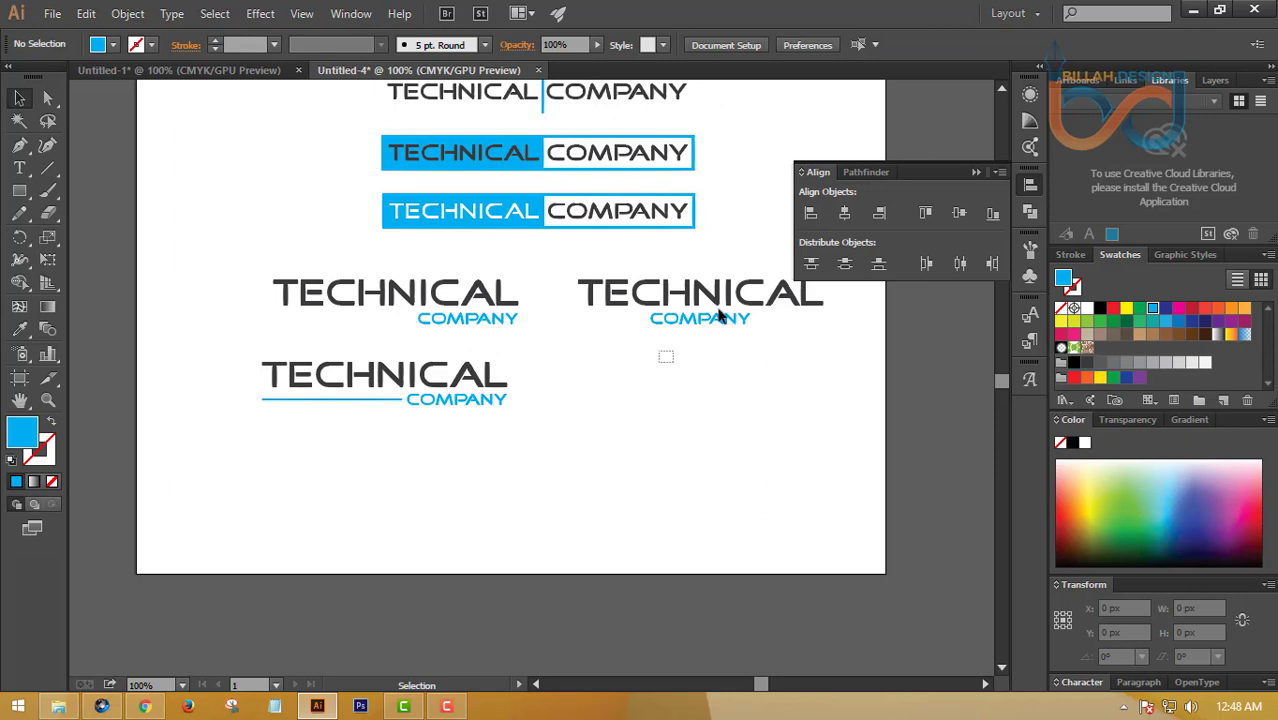
drag(718, 316, 716, 386)
click(778, 480)
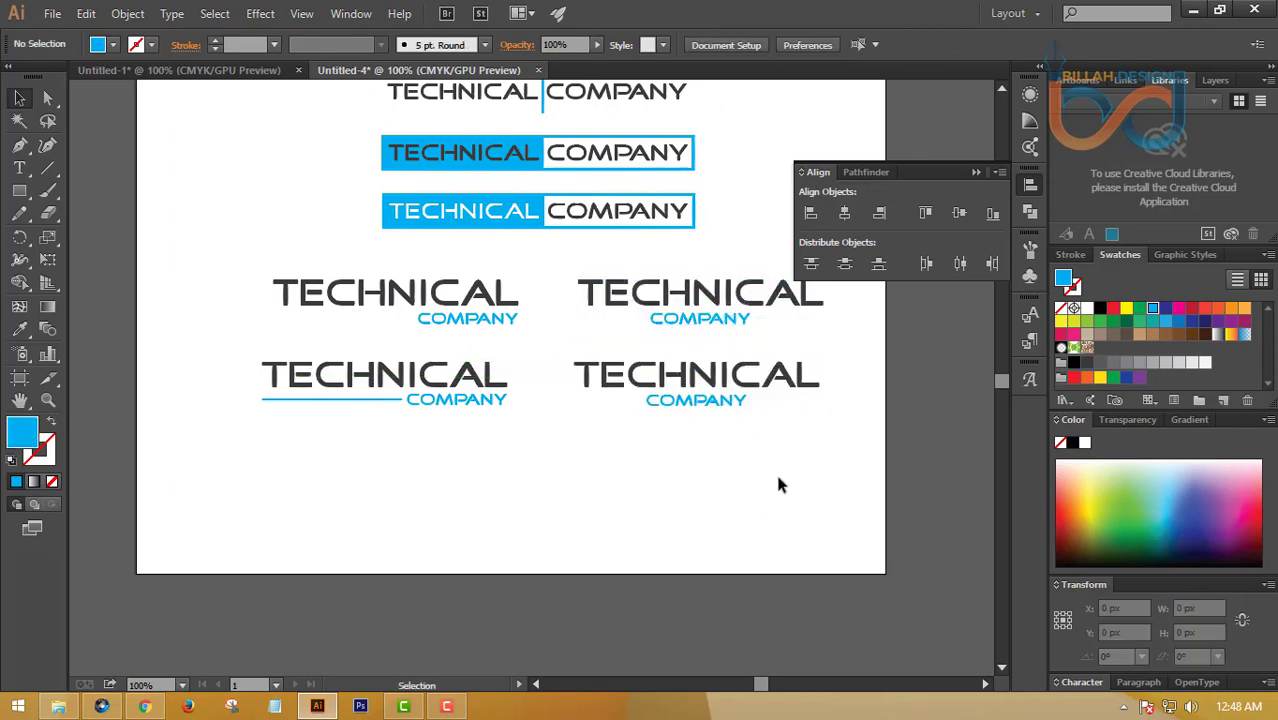
Draw a horizontal line about 54 px long before COMPANY in the copied centered logo, with a 2 pt stroke
key(ctrl+equal)
drag(882, 479, 693, 468)
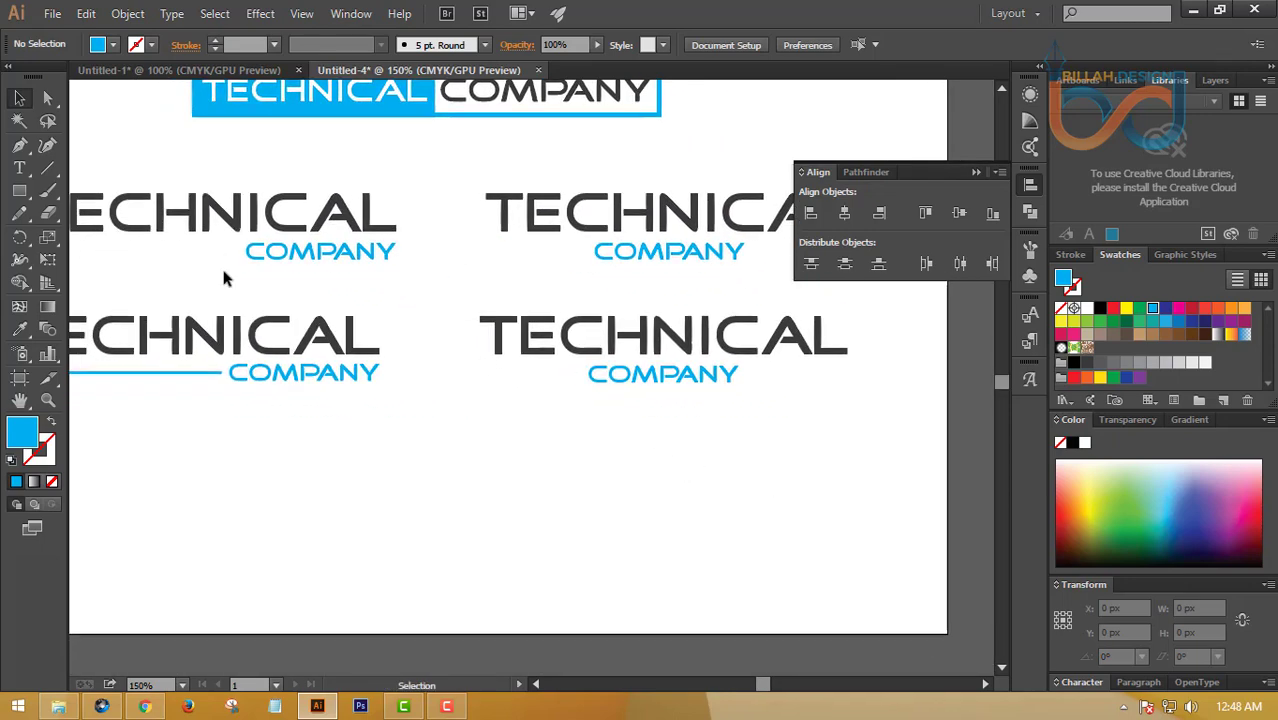
click(48, 170)
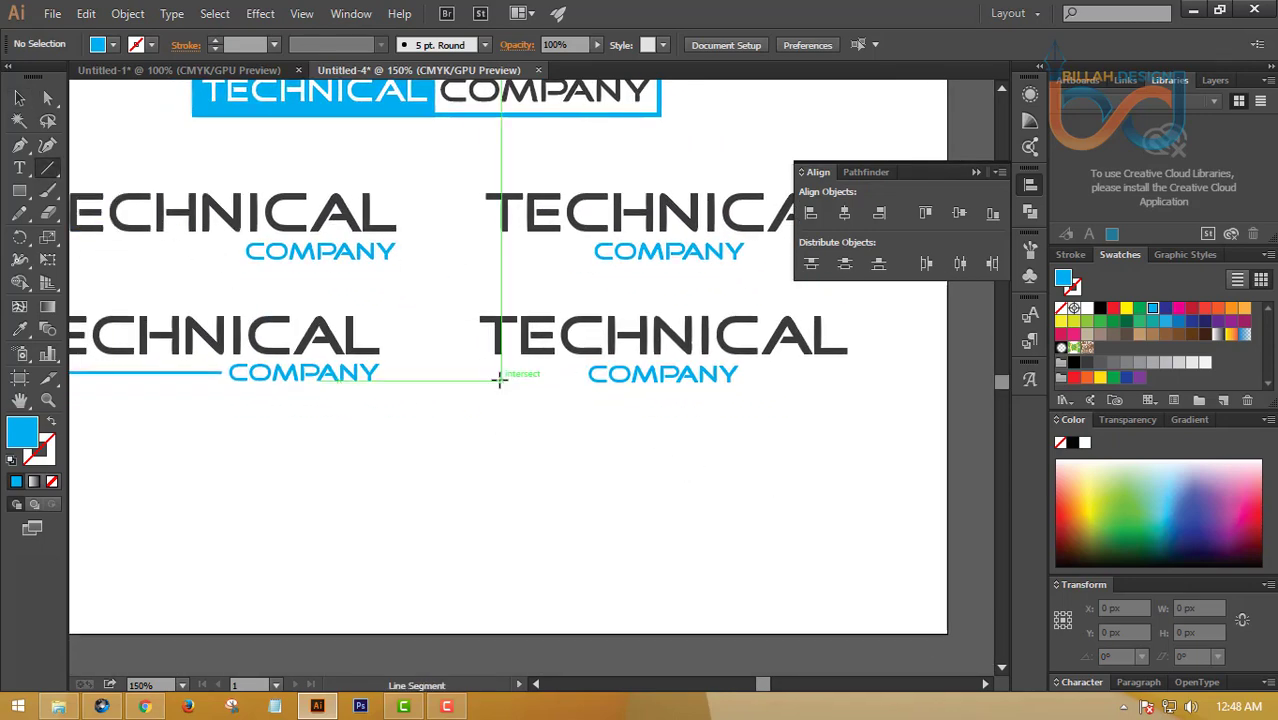
drag(491, 374, 570, 374)
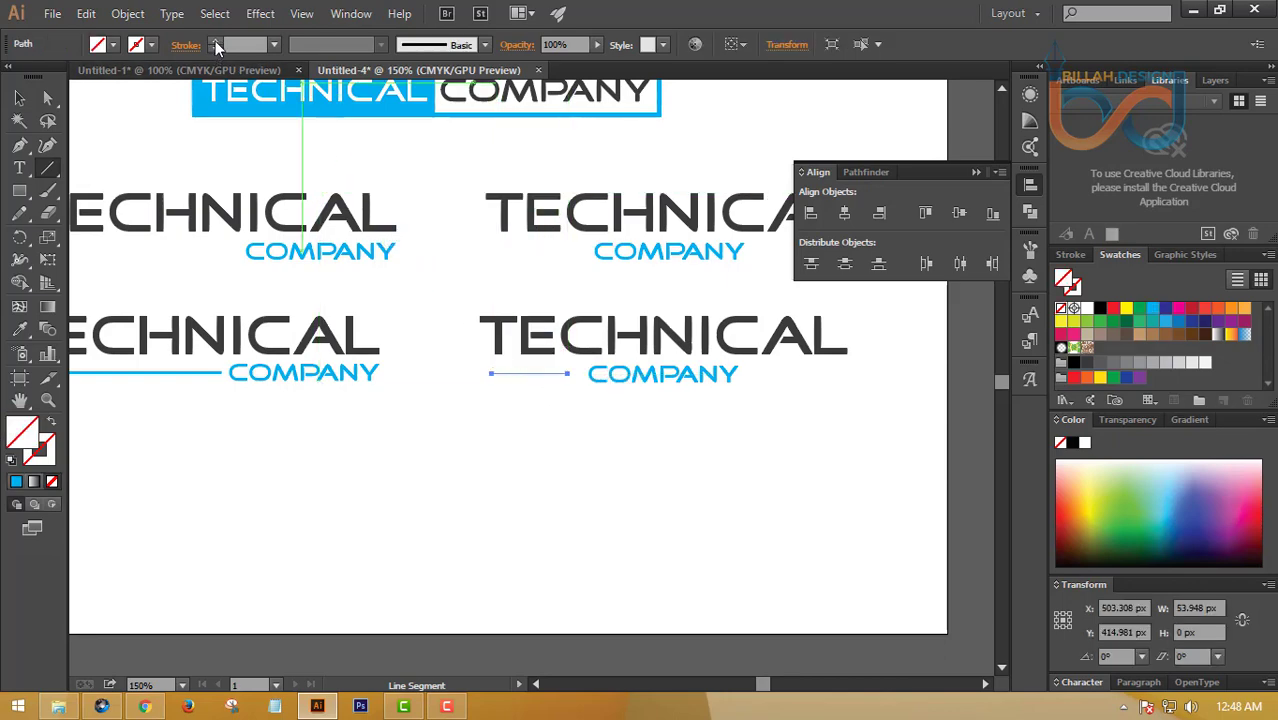
click(215, 41)
click(215, 41)
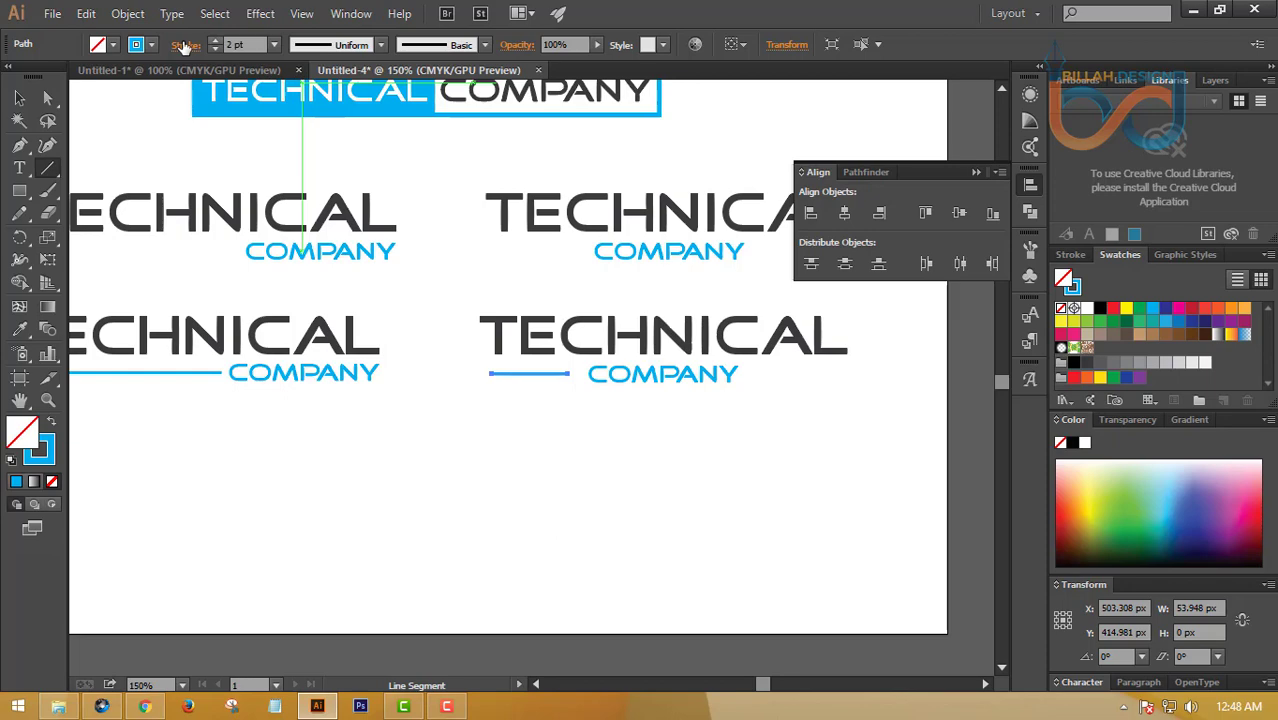
Expand the short line's fill and stroke into a filled shape
click(128, 13)
click(155, 215)
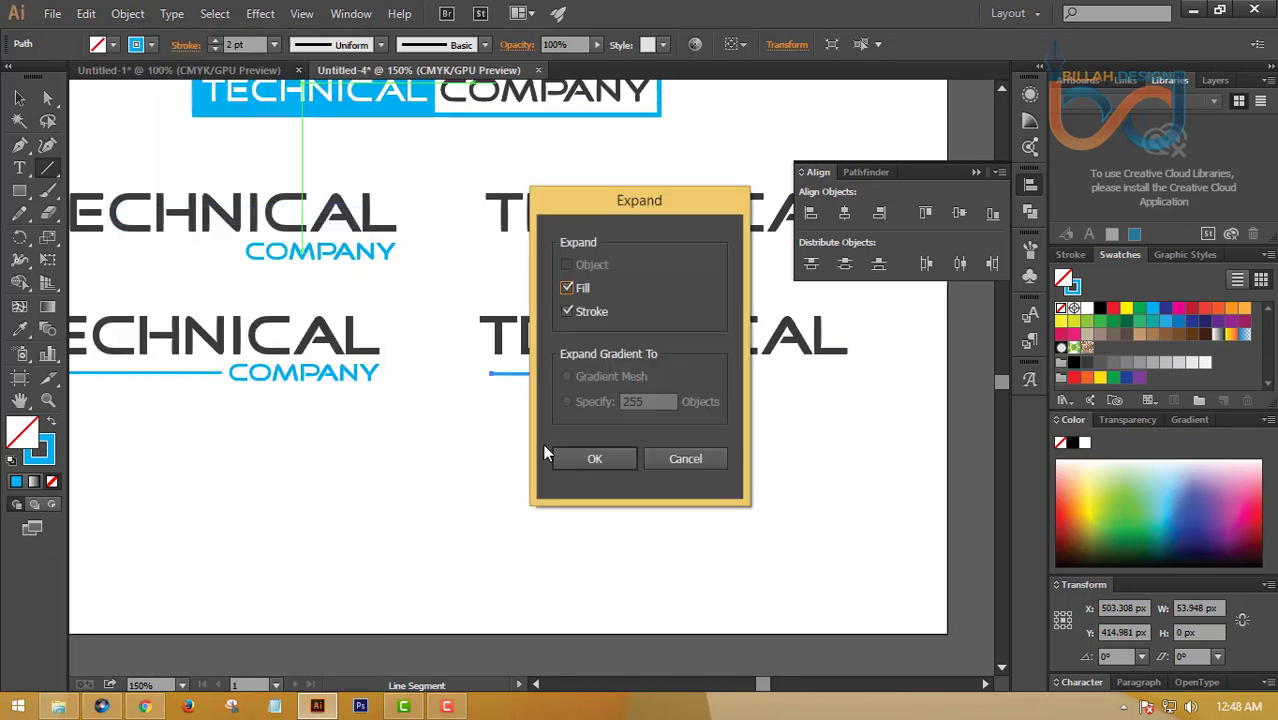
click(590, 456)
click(20, 98)
click(546, 473)
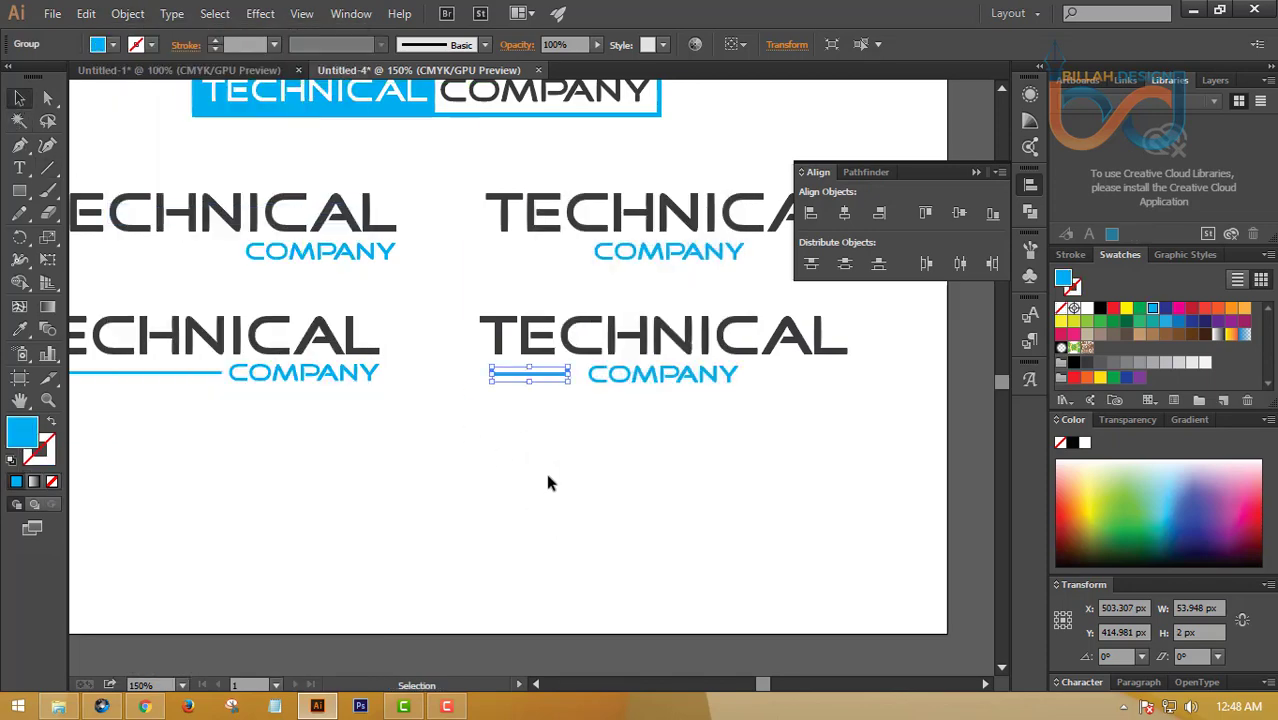
Align the short line's left end with TECHNICAL in the copied centered logo and stretch it to end just before COMPANY
drag(522, 447, 468, 358)
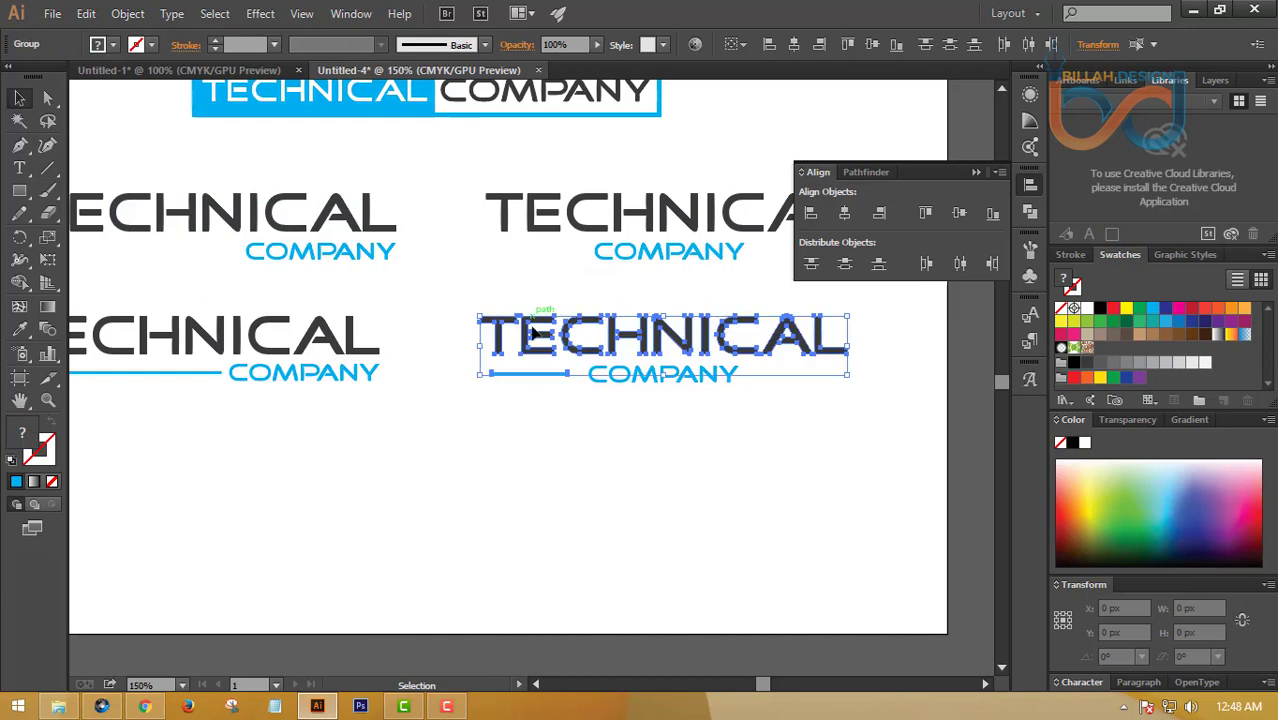
click(808, 217)
click(700, 424)
click(529, 376)
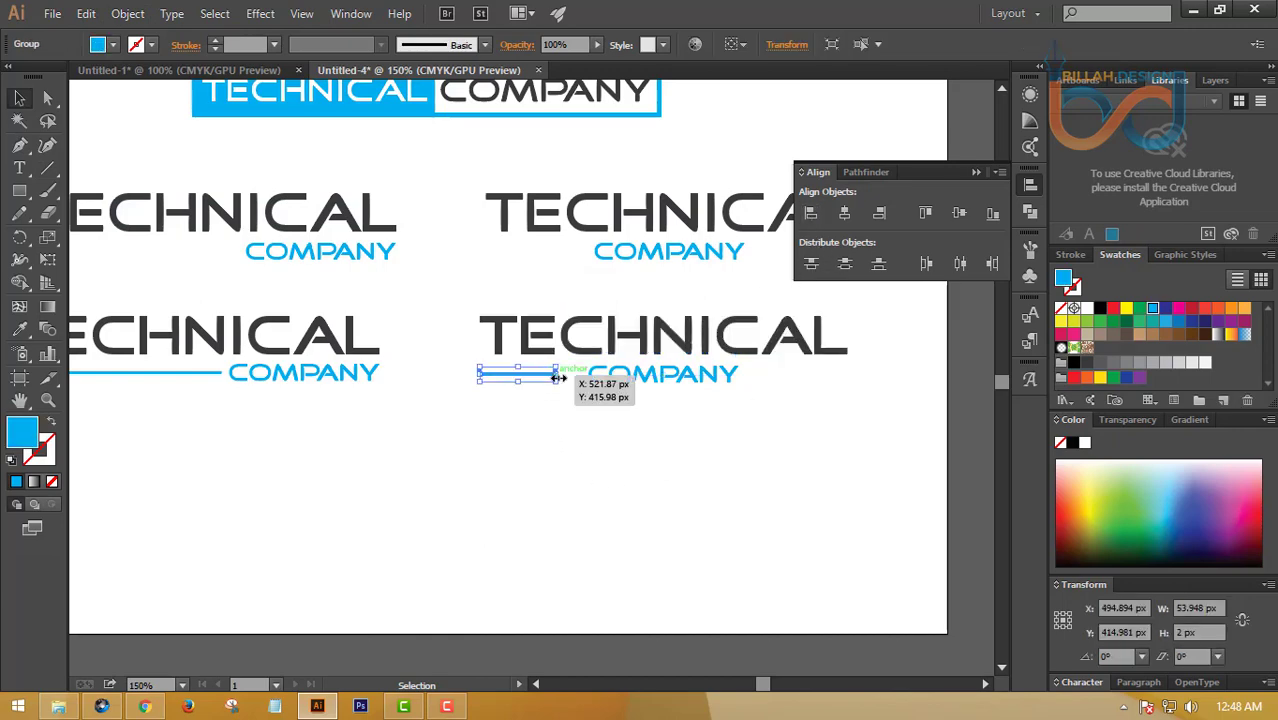
drag(558, 378, 585, 378)
click(606, 452)
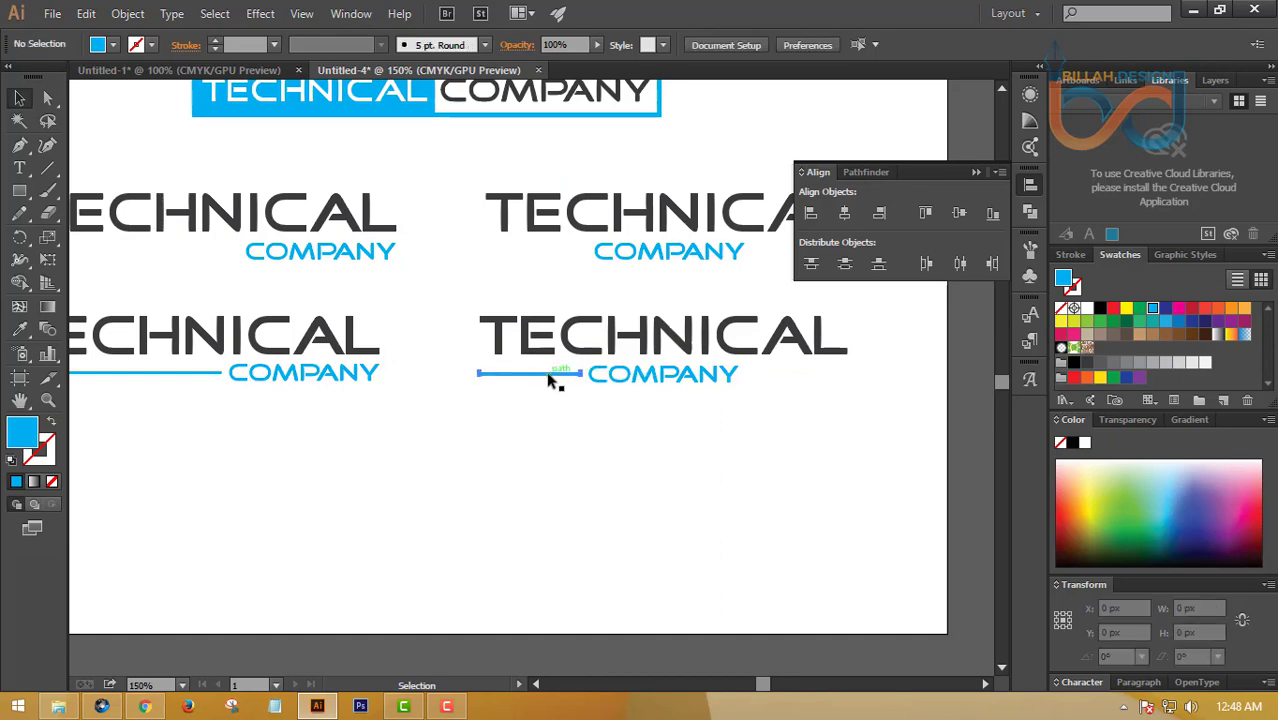
Place a copy of the short line after COMPANY and align its right end with TECHNICAL's right edge
drag(549, 380, 810, 383)
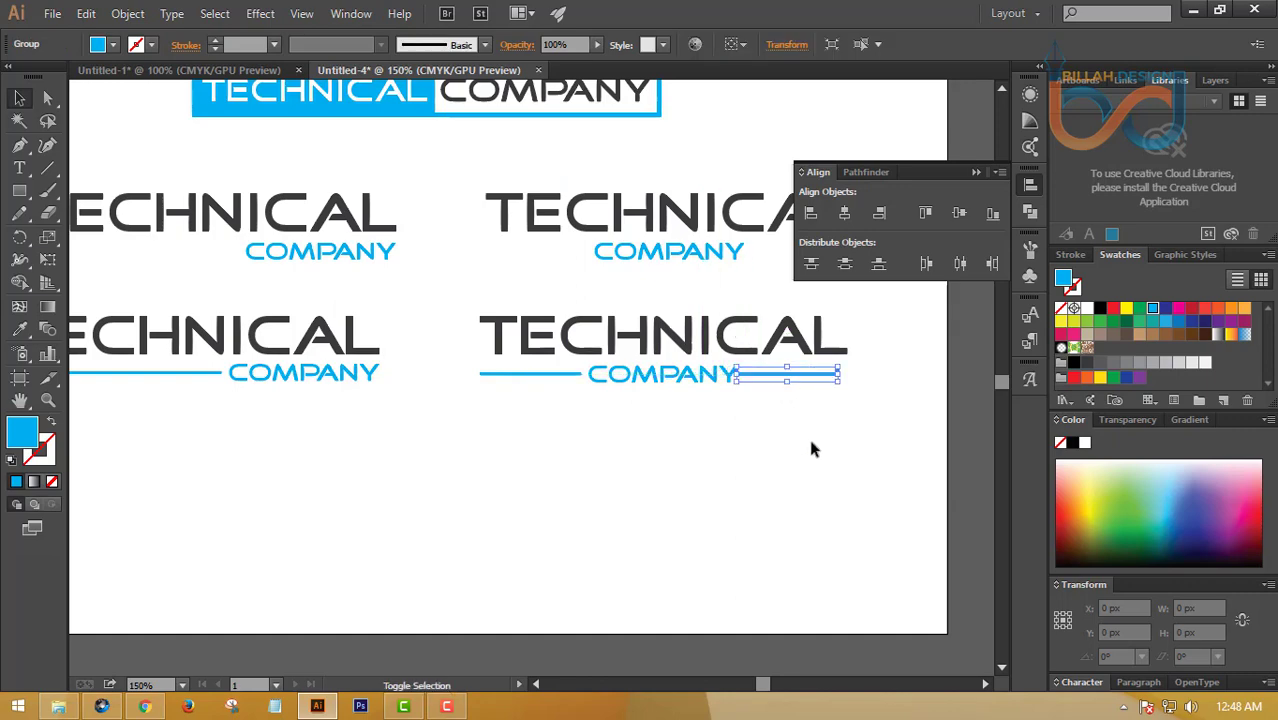
drag(776, 450, 838, 340)
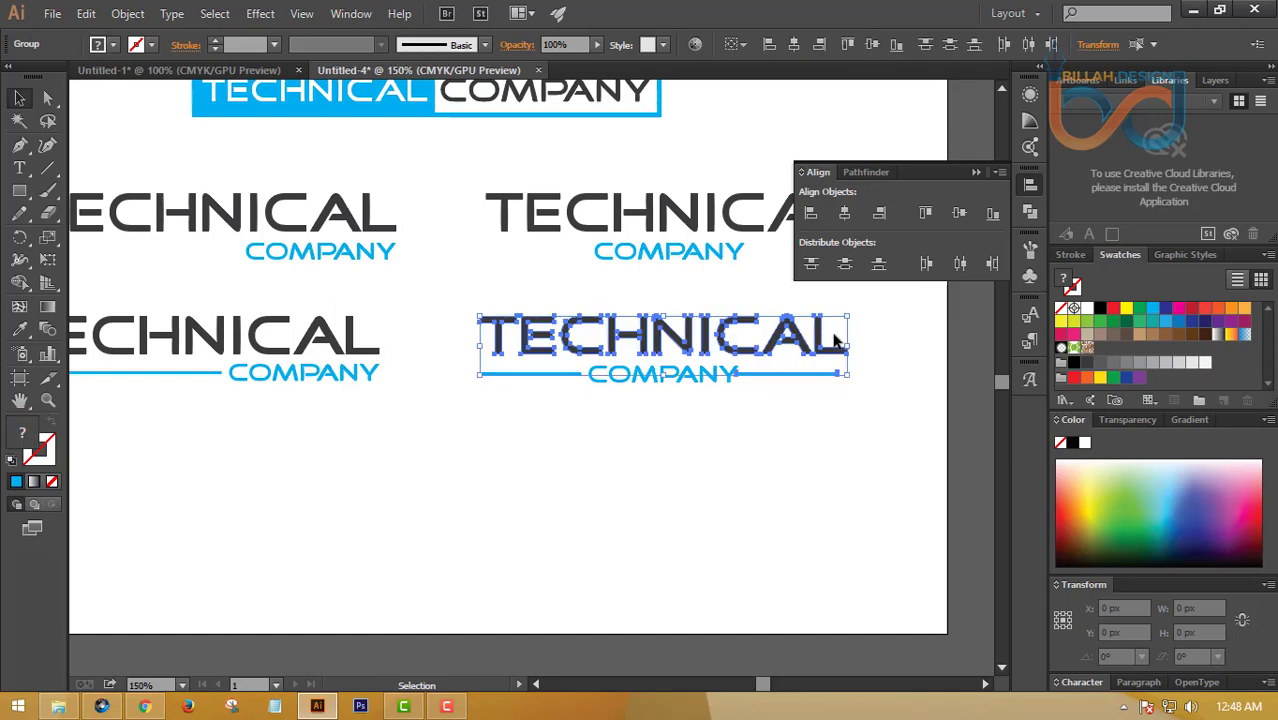
click(881, 214)
click(876, 396)
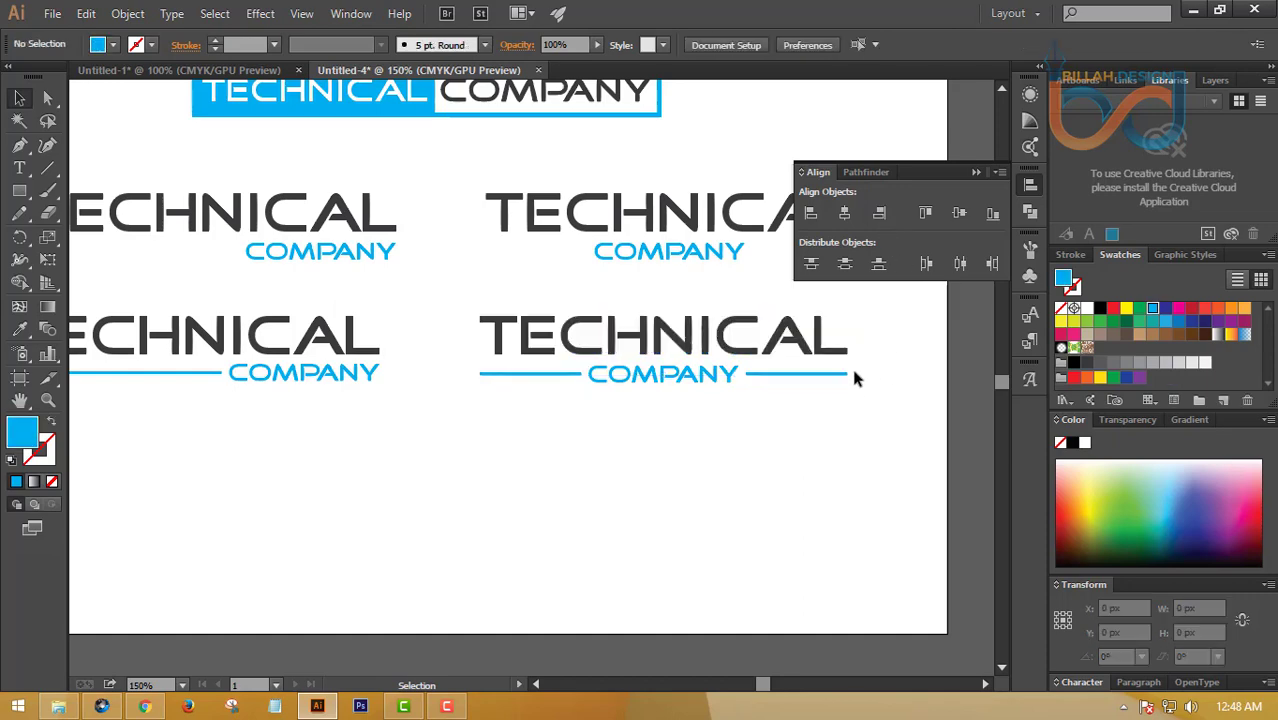
Align the two short lines and COMPANY on their vertical centers, then group them and nudge the group slightly lower
drag(533, 411, 774, 366)
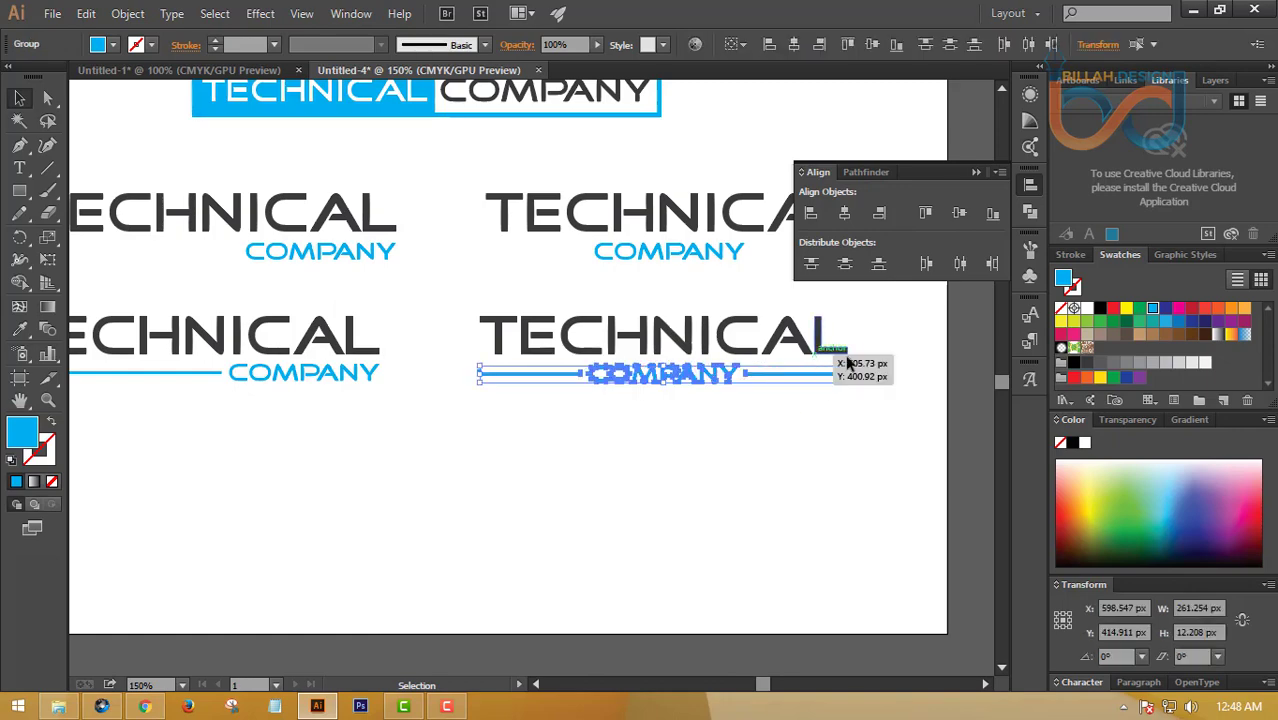
click(958, 214)
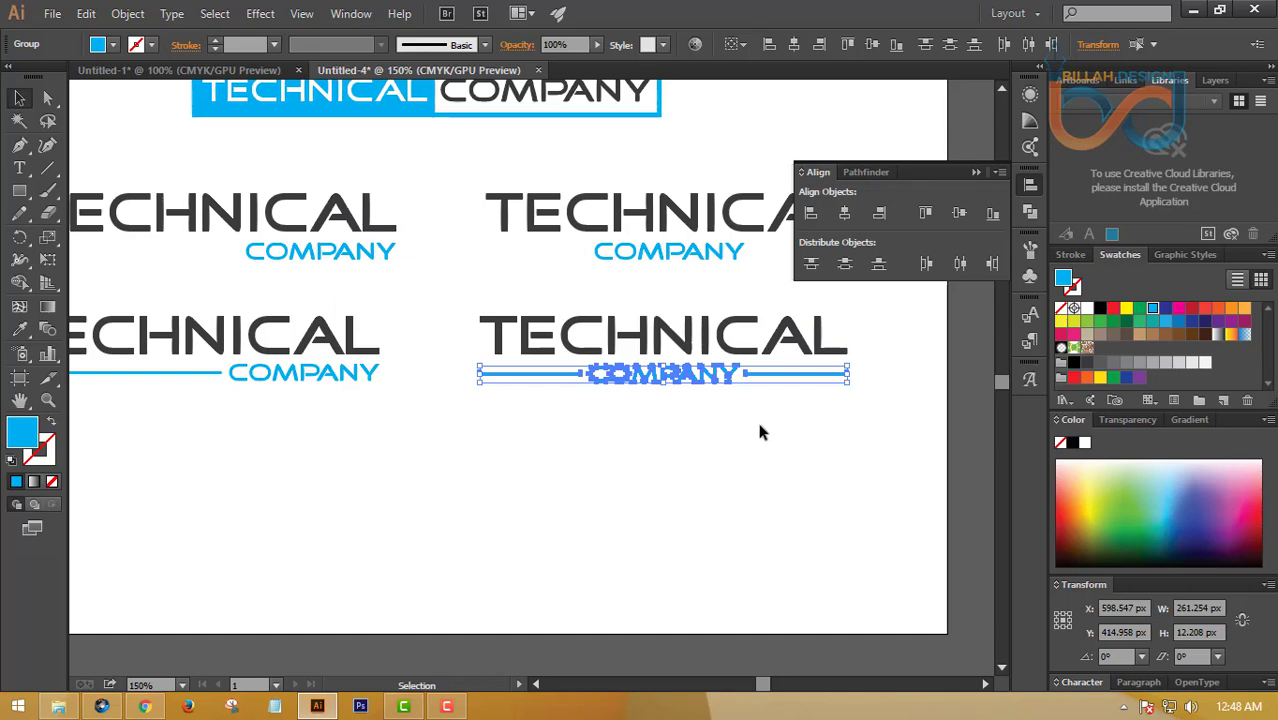
key(a)
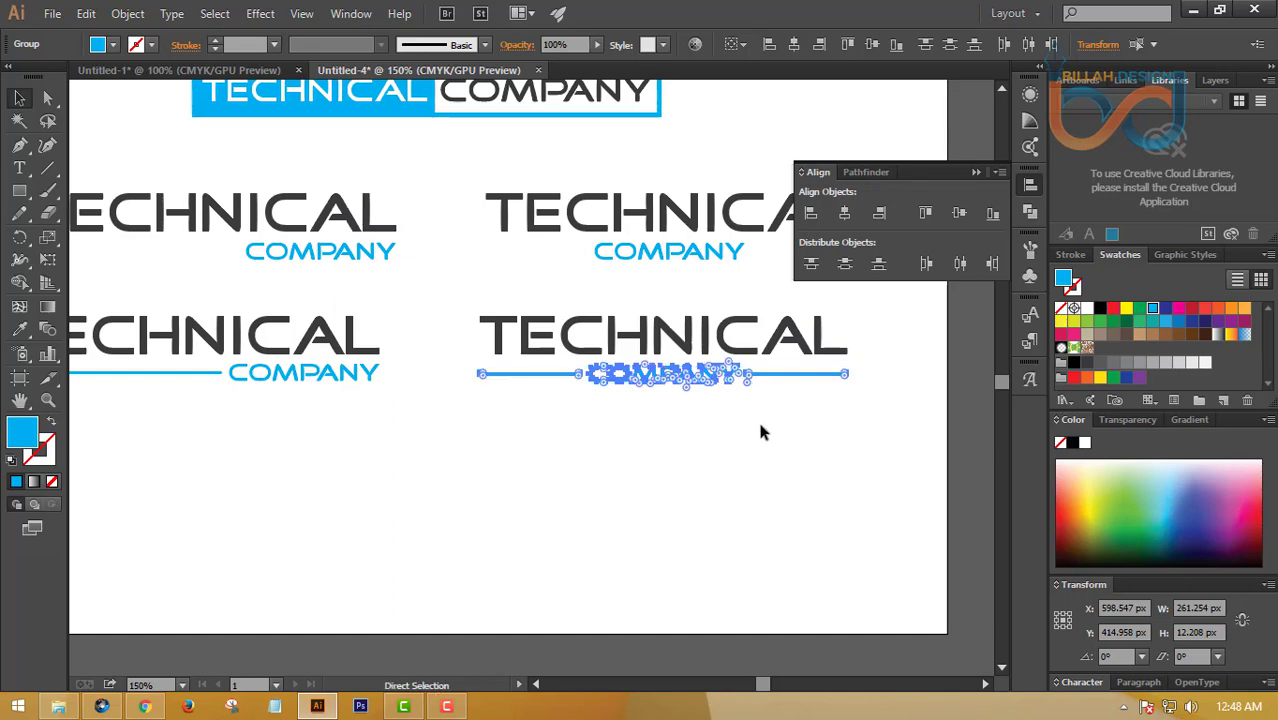
key(v)
click(763, 422)
click(730, 375)
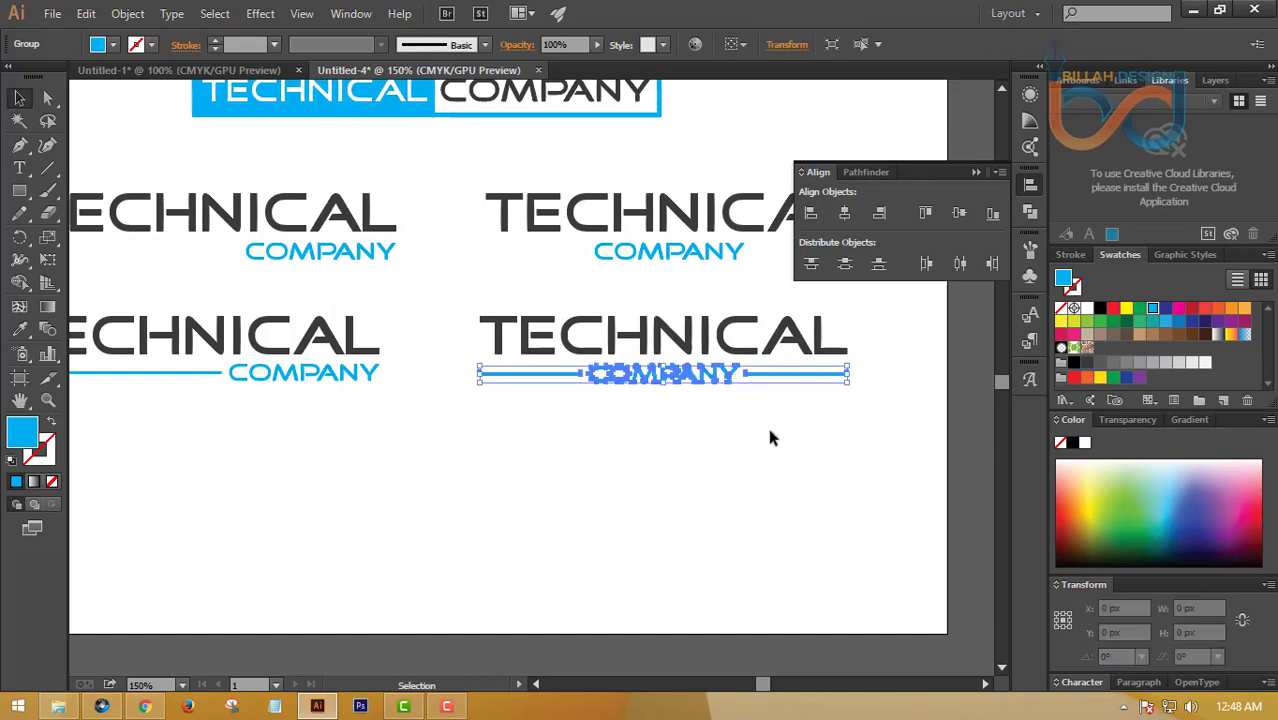
click(784, 439)
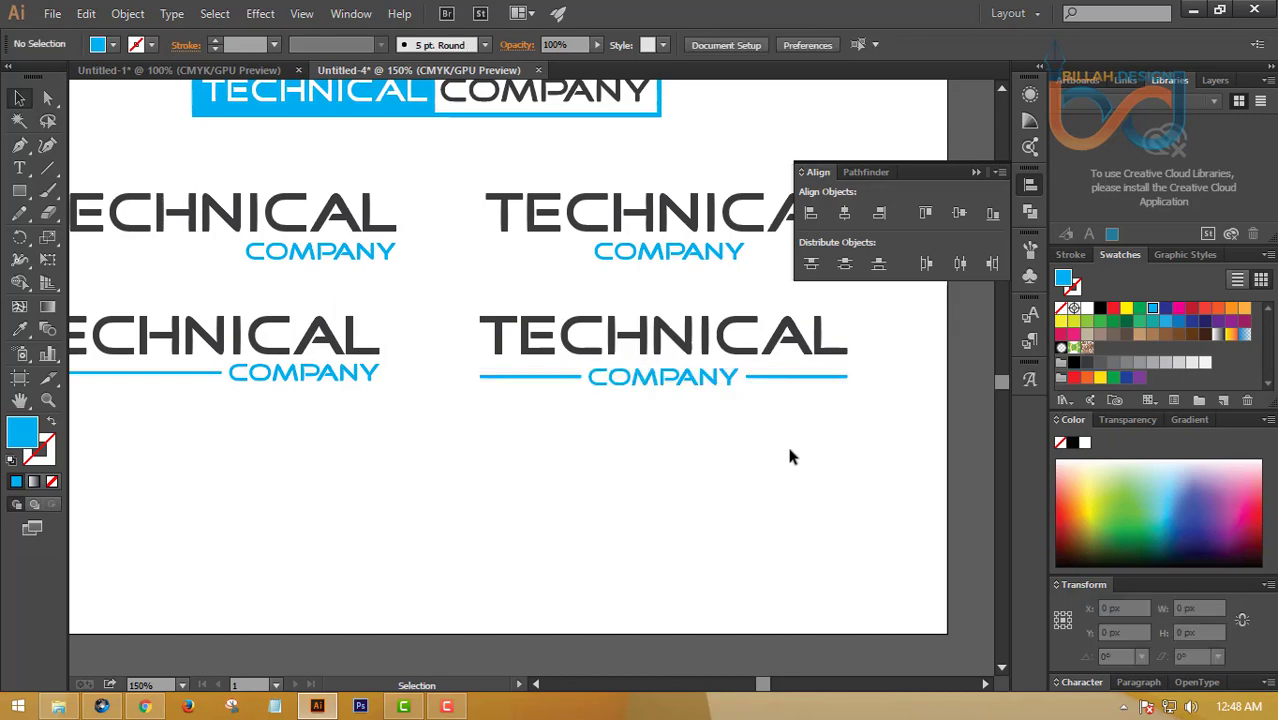
key(ctrl+1)
click(650, 400)
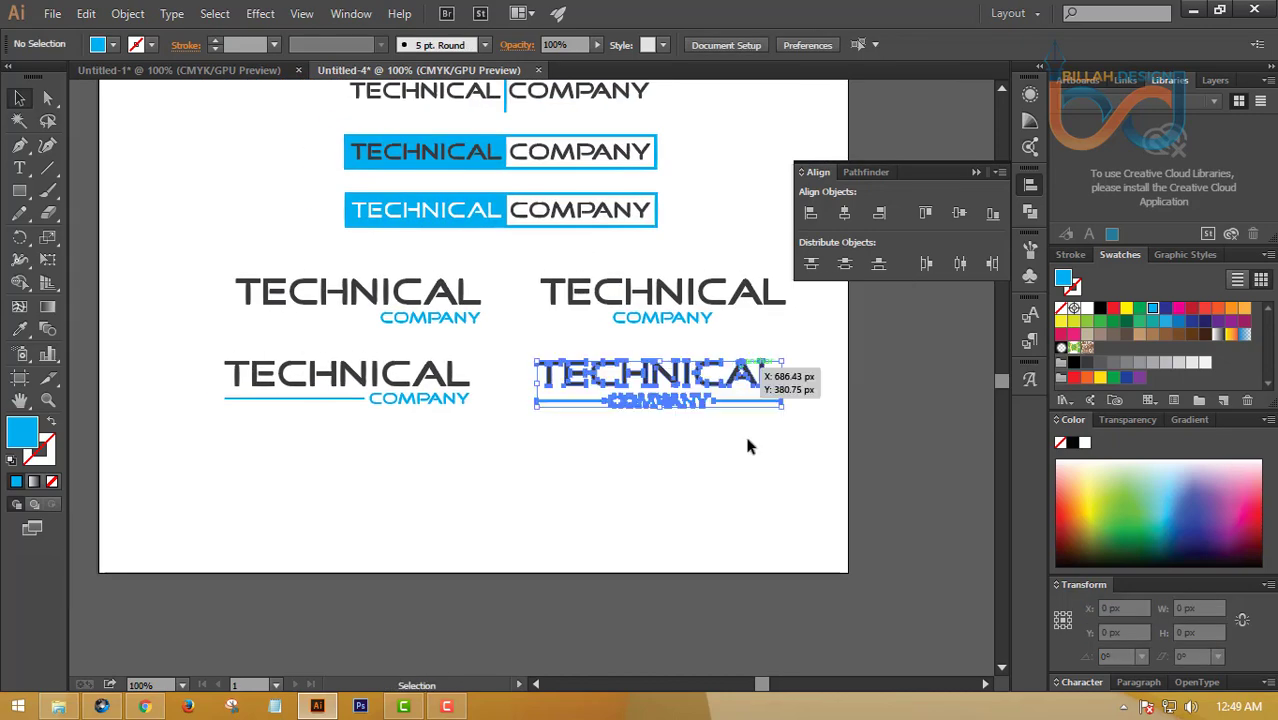
click(753, 466)
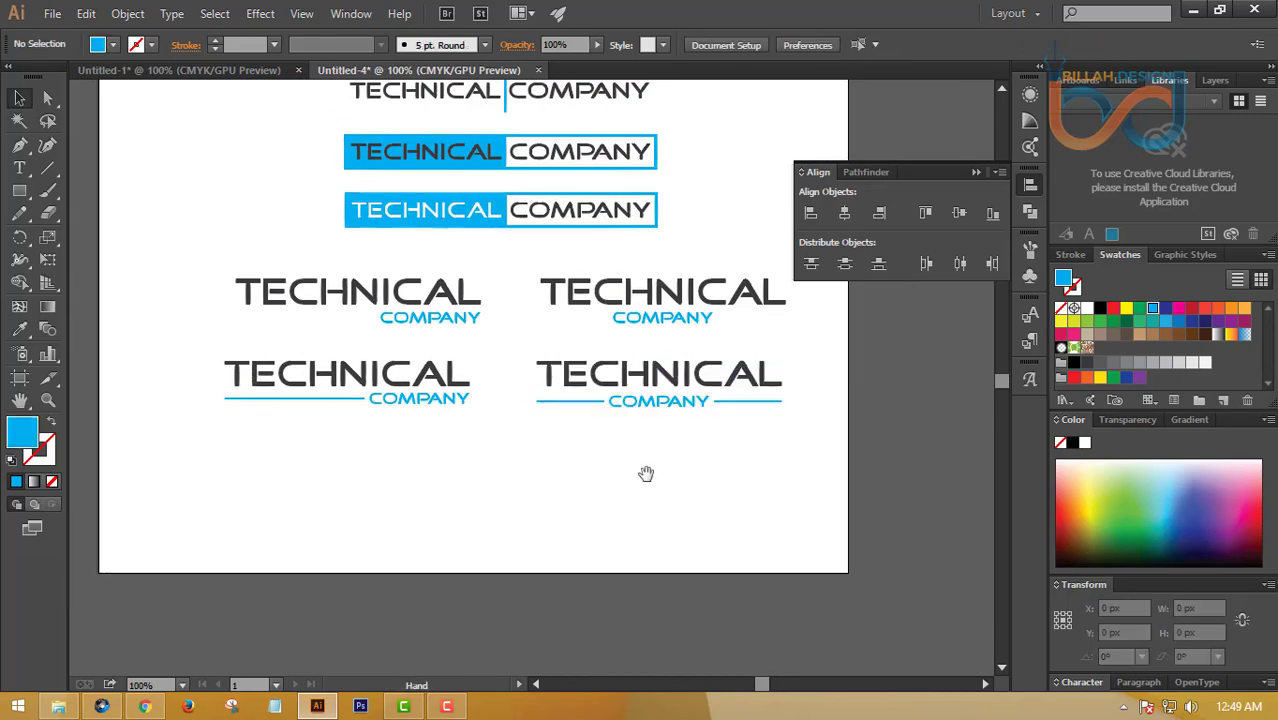
Place a copy of the right-aligned stacked logo in the empty area below the two lined logos
drag(645, 474, 690, 468)
click(475, 387)
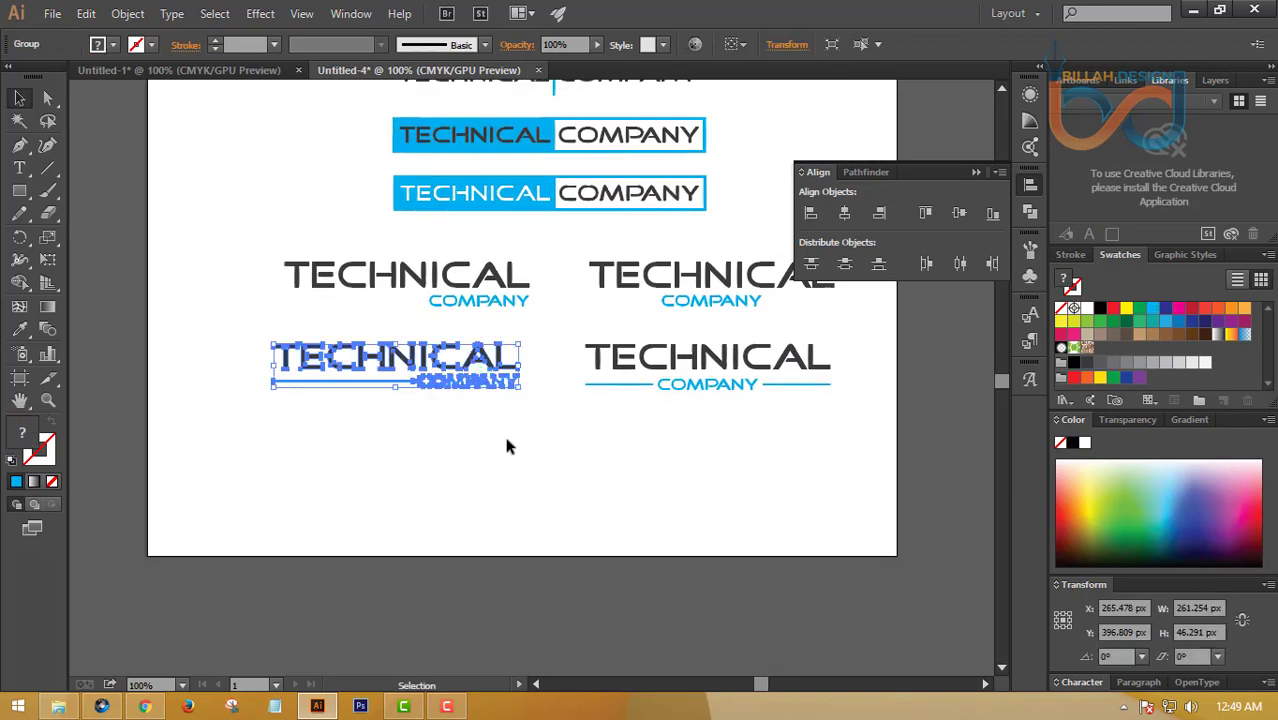
click(503, 432)
drag(500, 306, 625, 485)
click(748, 505)
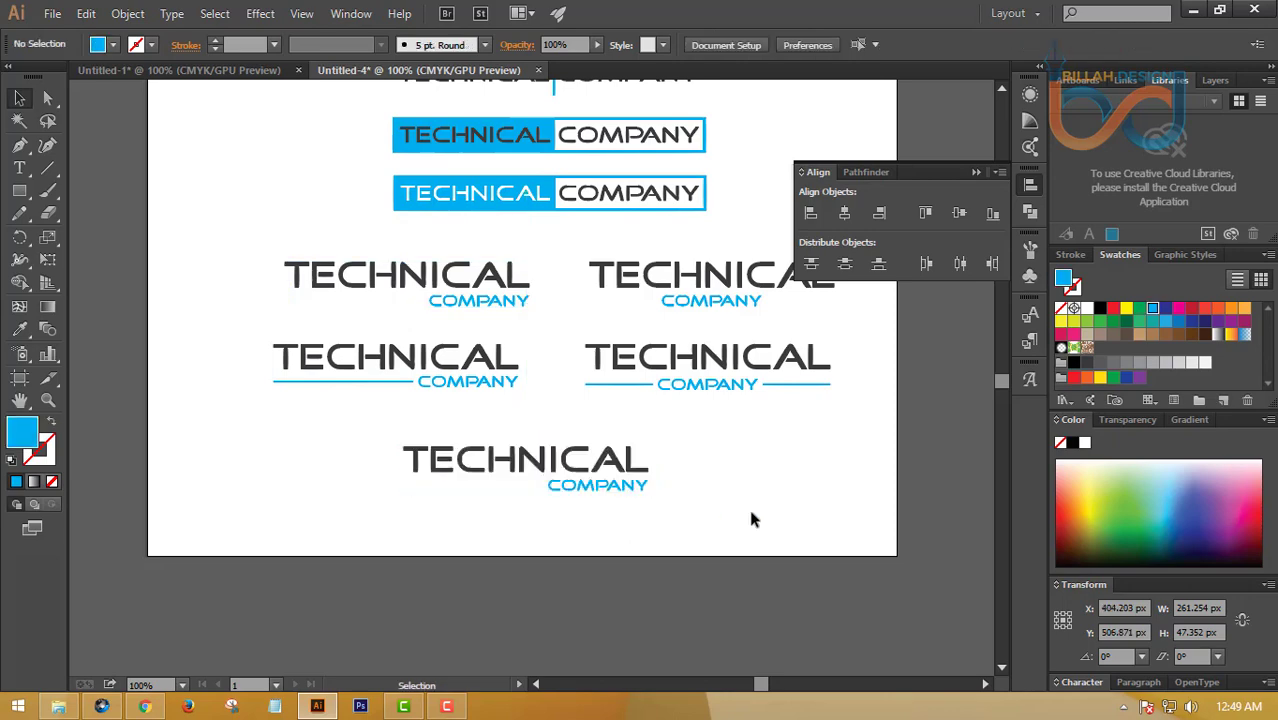
Ungroup COMPANY in the new logo copy into separate letters
key(ctrl+plus)
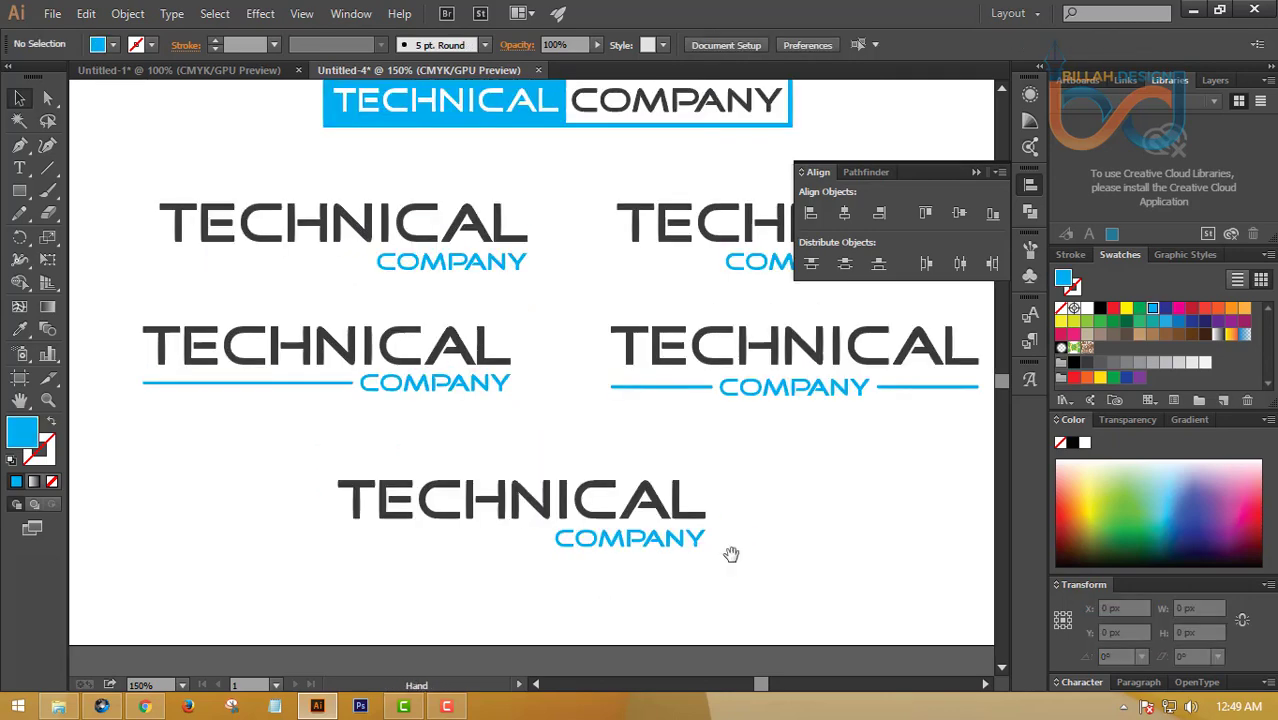
drag(730, 551, 740, 522)
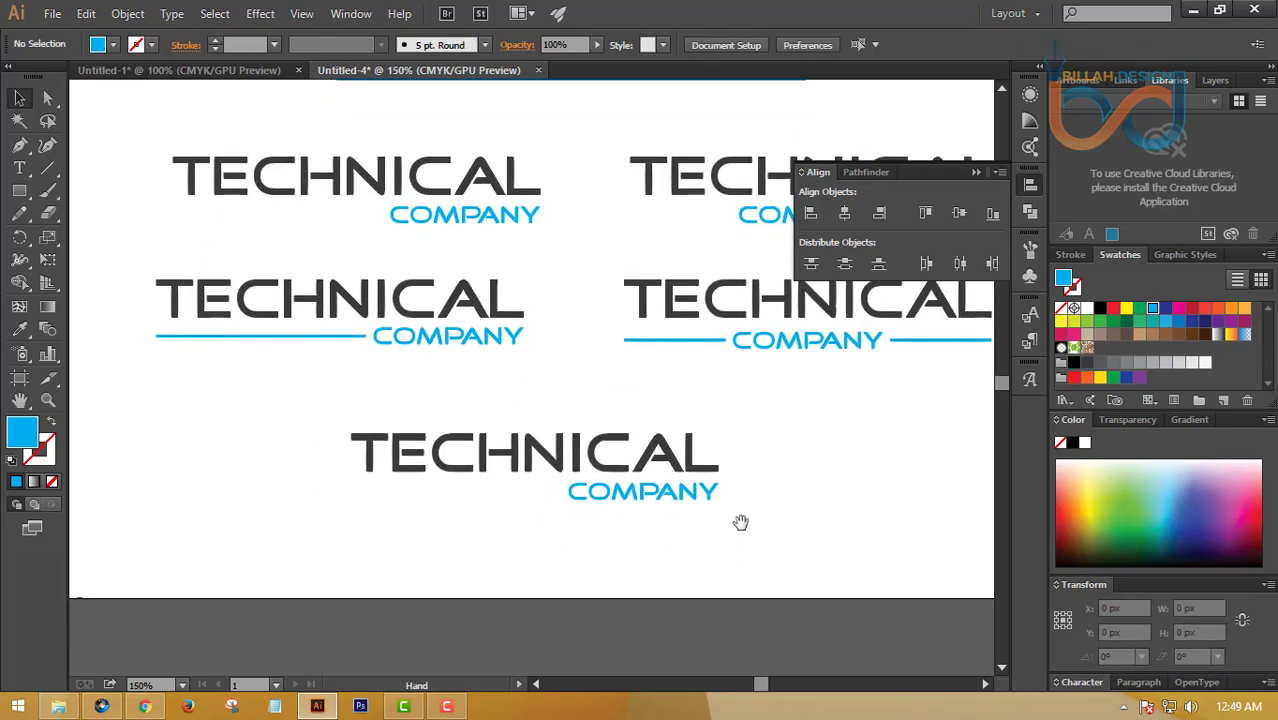
click(661, 499)
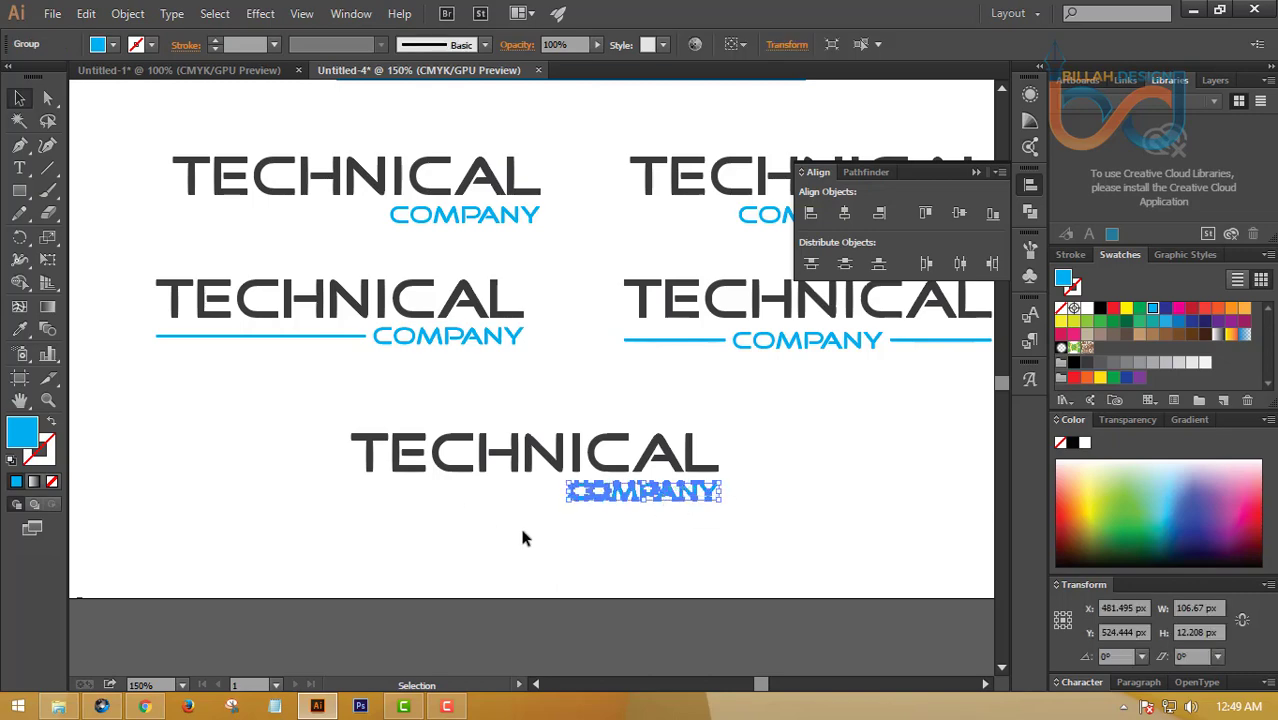
click(522, 539)
click(627, 499)
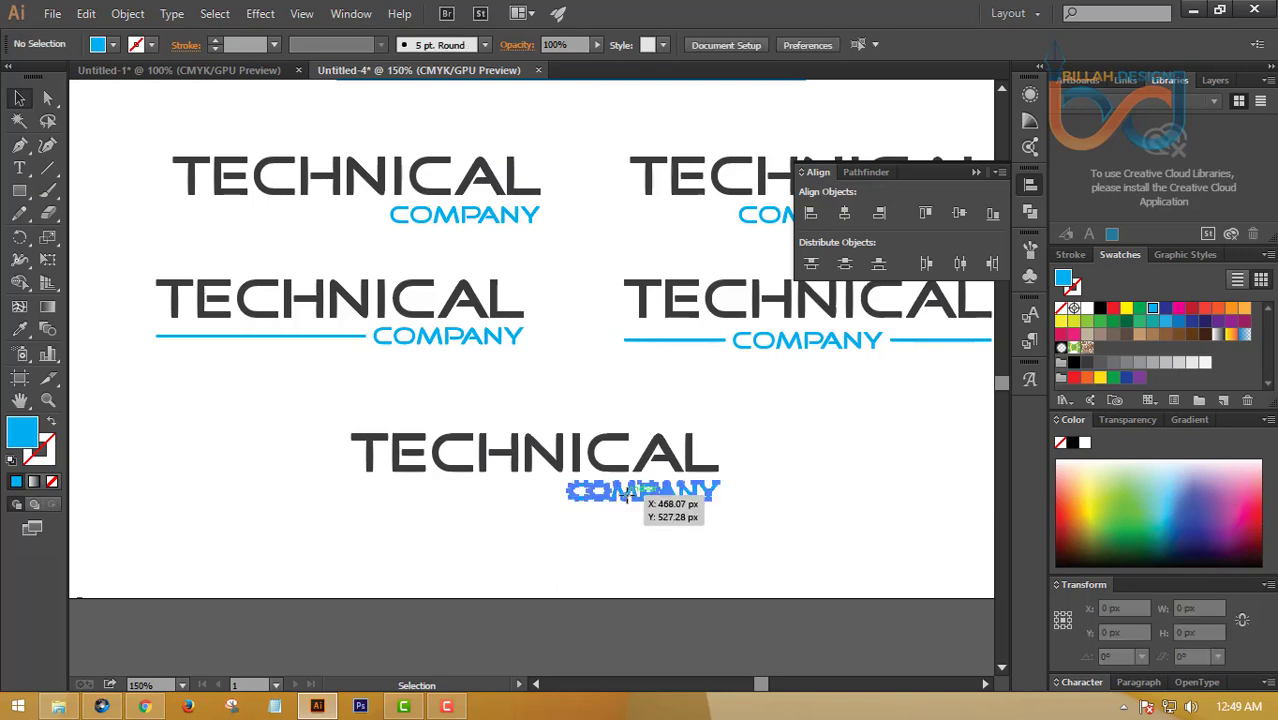
right_click(627, 496)
click(680, 603)
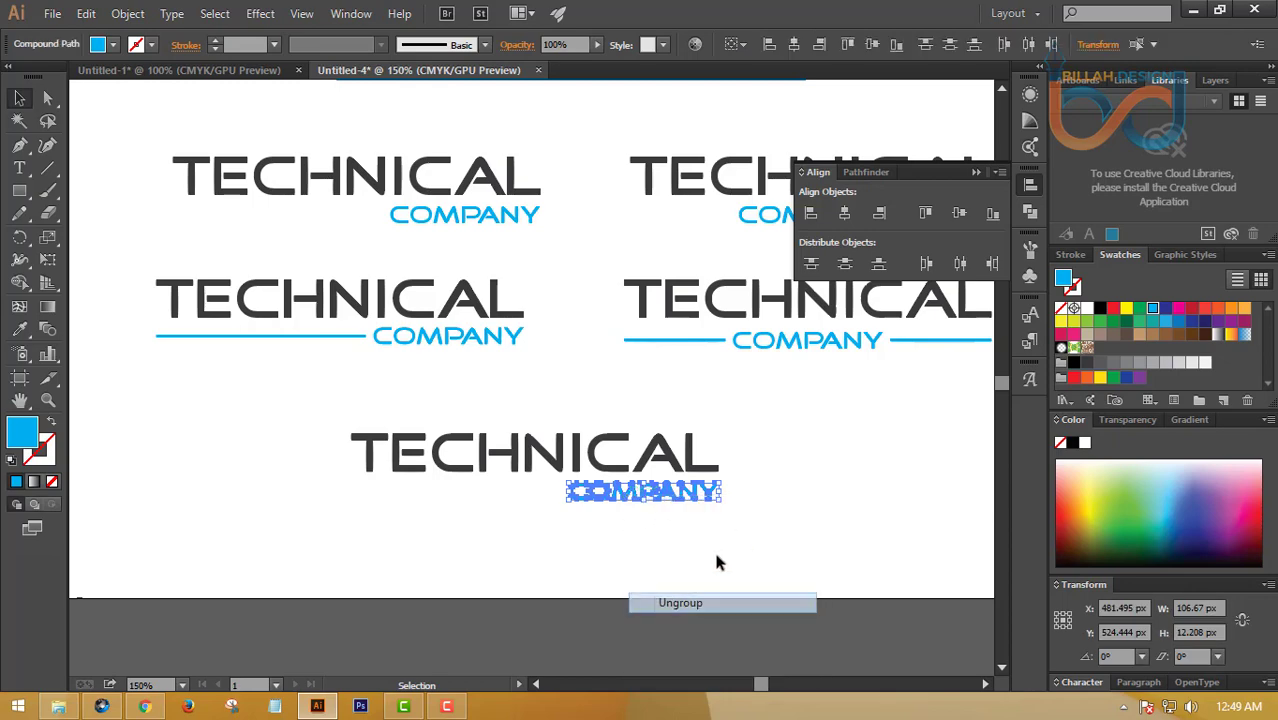
click(718, 510)
click(712, 491)
click(738, 511)
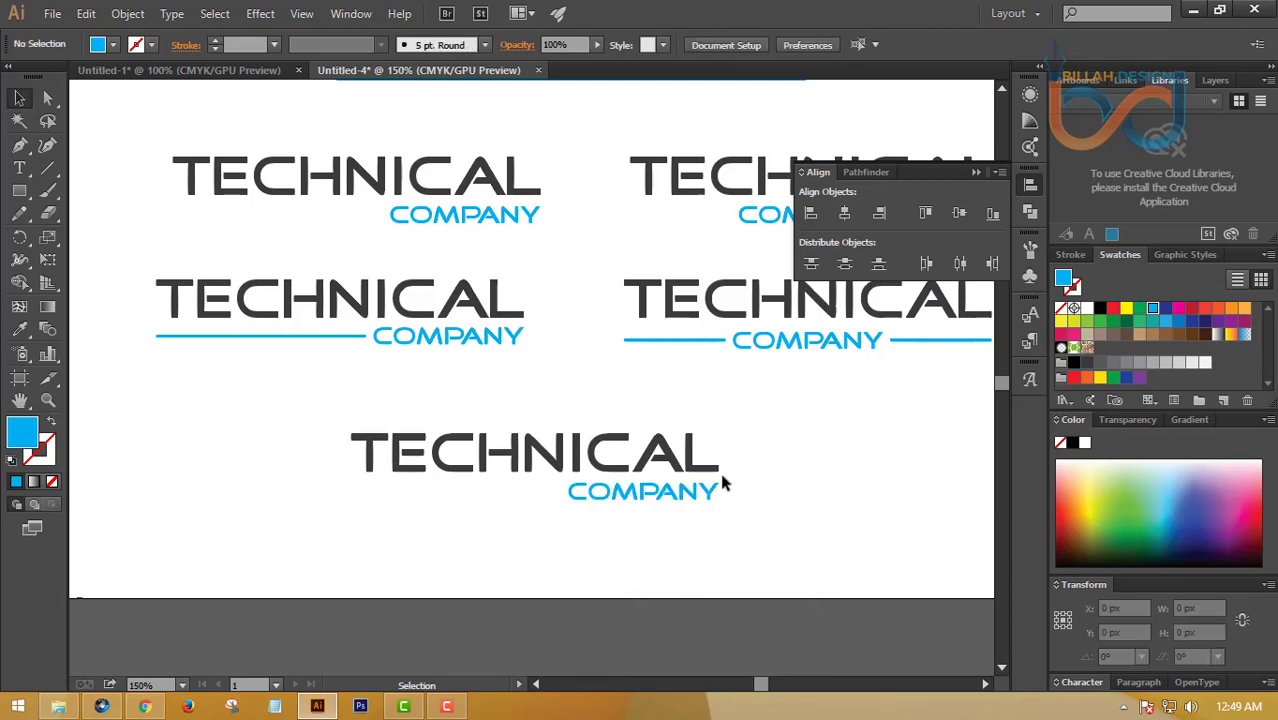
click(711, 498)
click(733, 556)
Align the letter C of COMPANY with the left edge of TECHNICAL in the new copy
click(578, 505)
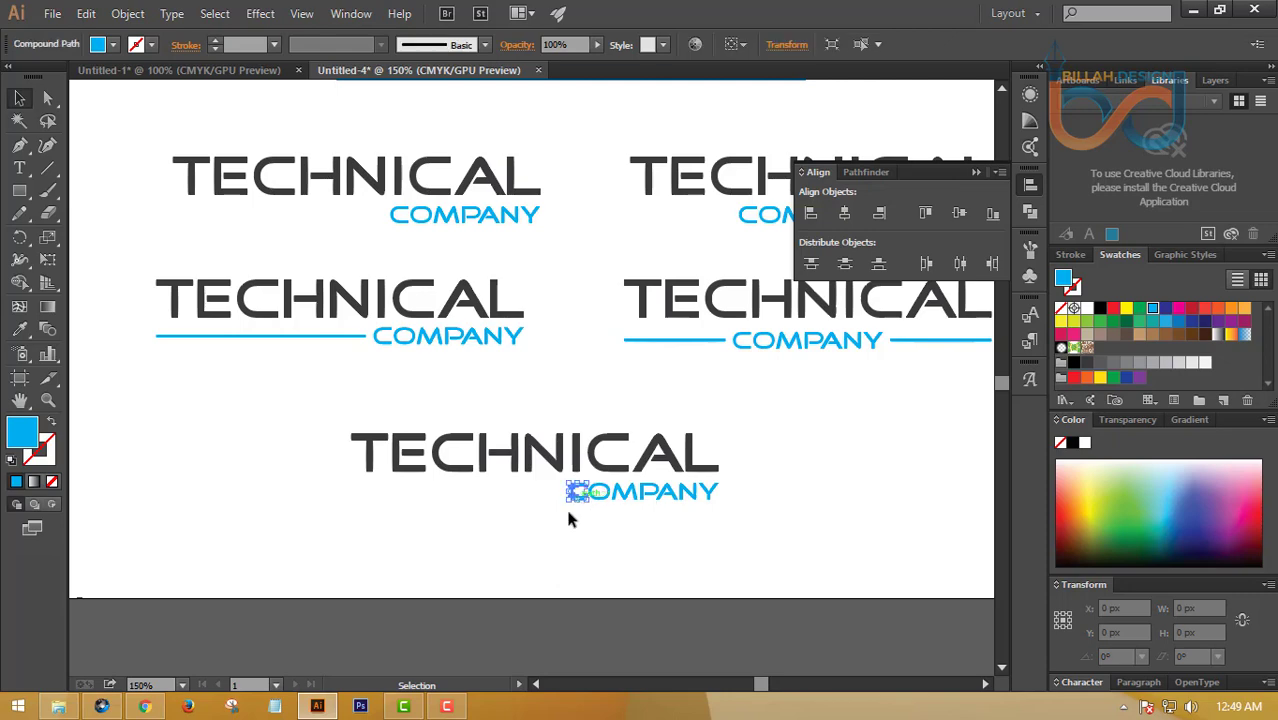
shift+click(371, 448)
click(435, 528)
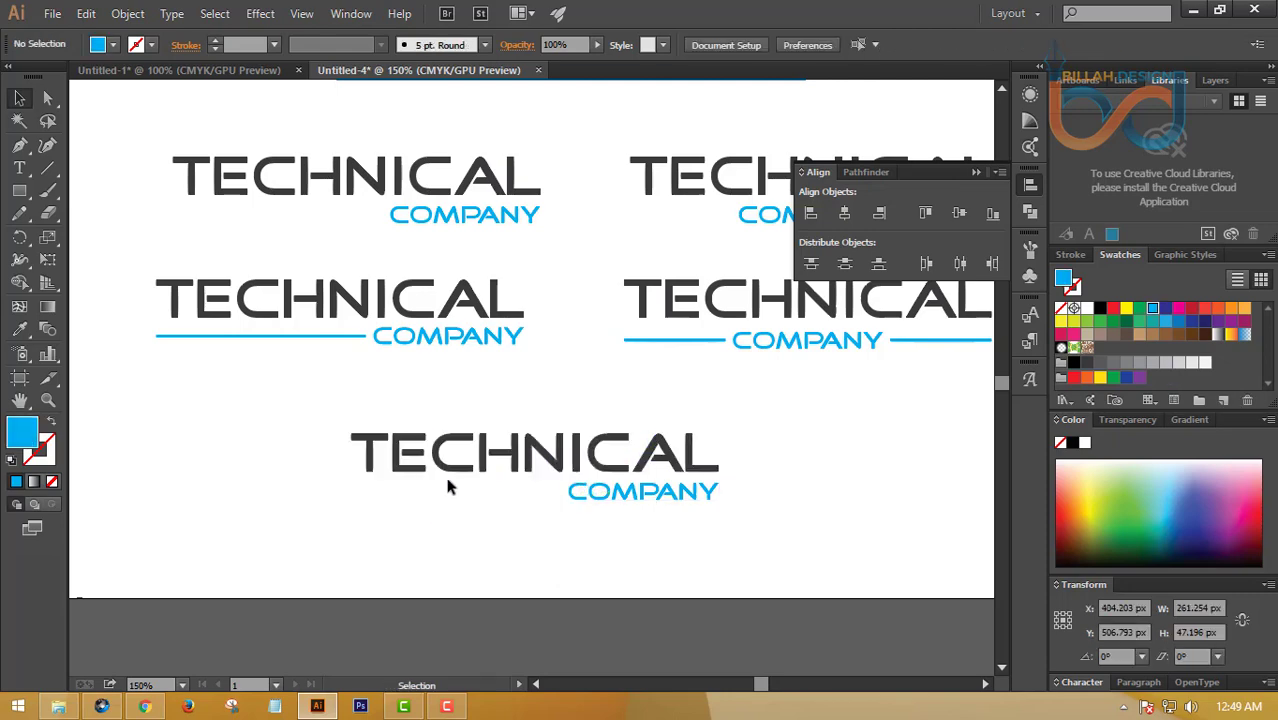
drag(448, 471, 578, 452)
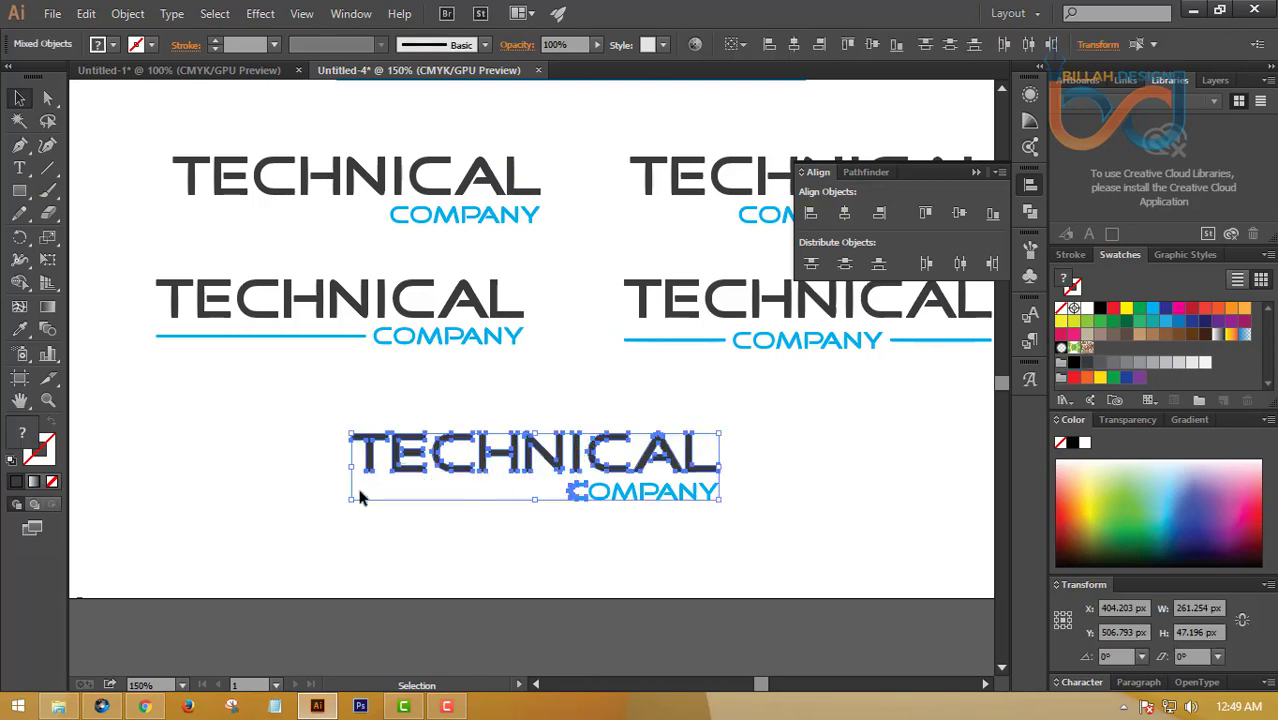
click(810, 215)
click(844, 524)
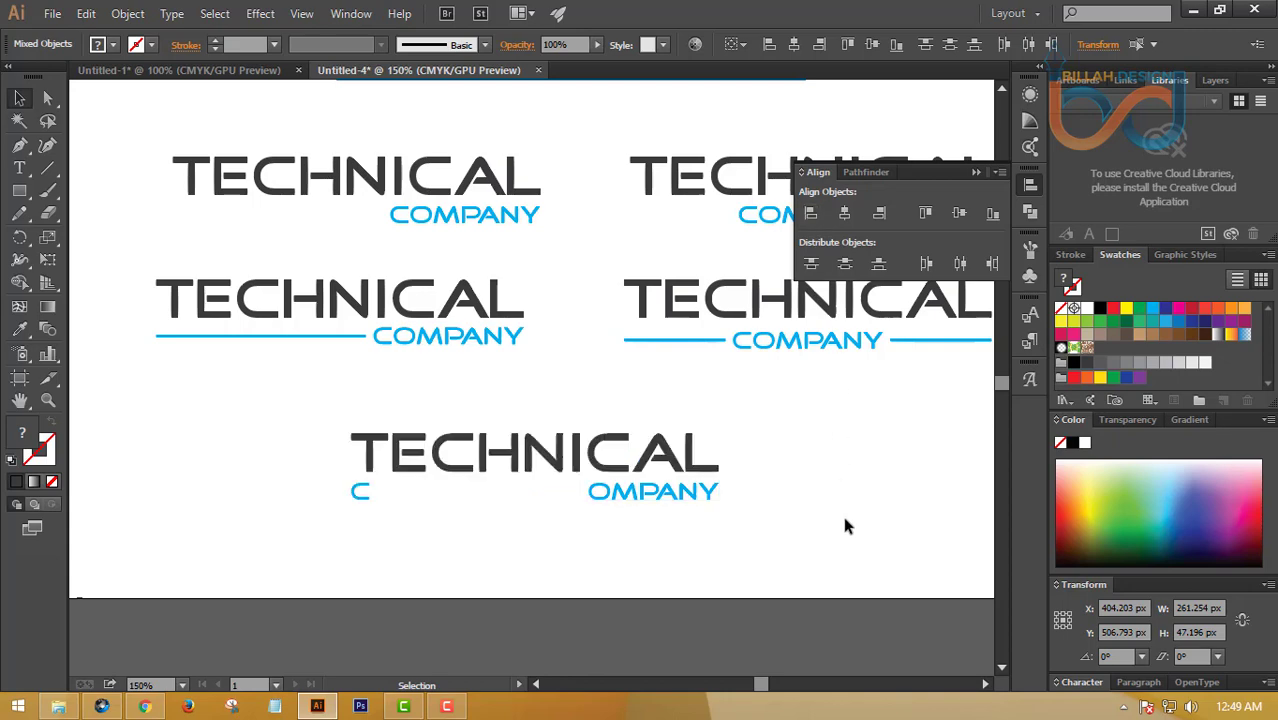
Distribute the COMPANY letters evenly by horizontal centers across the full width of TECHNICAL
key(space)
drag(579, 541, 569, 507)
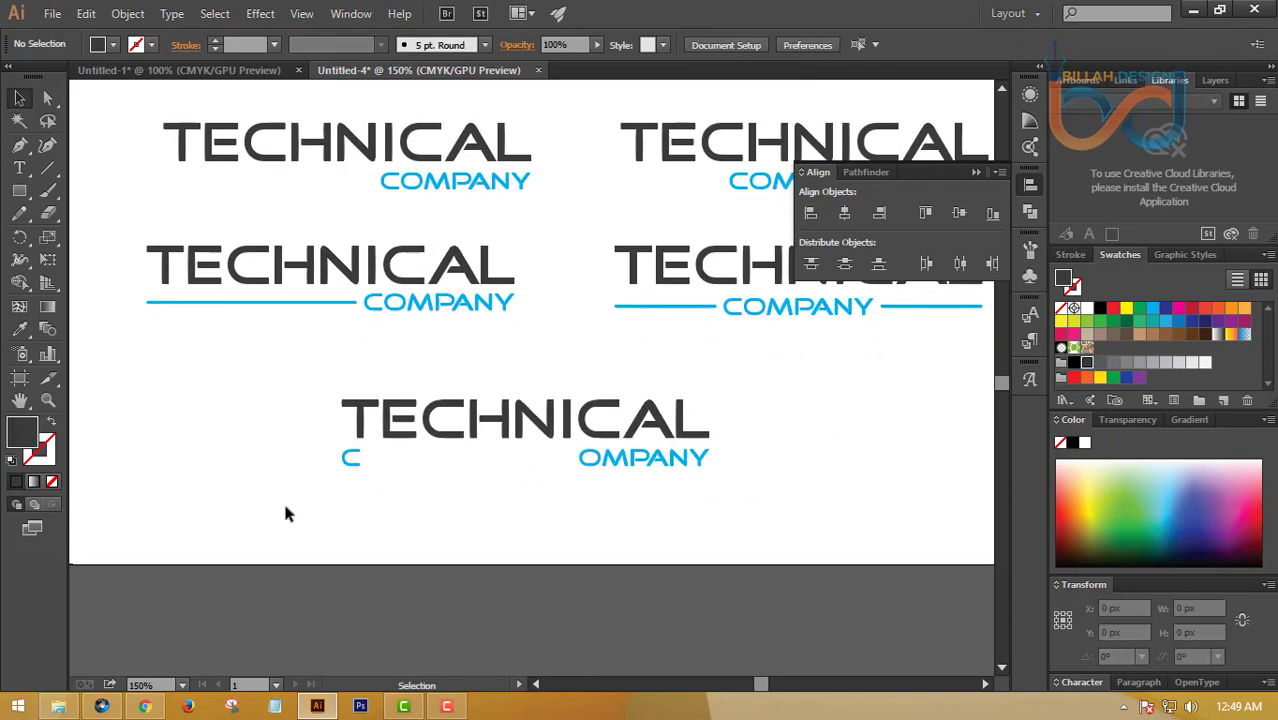
drag(286, 508, 727, 457)
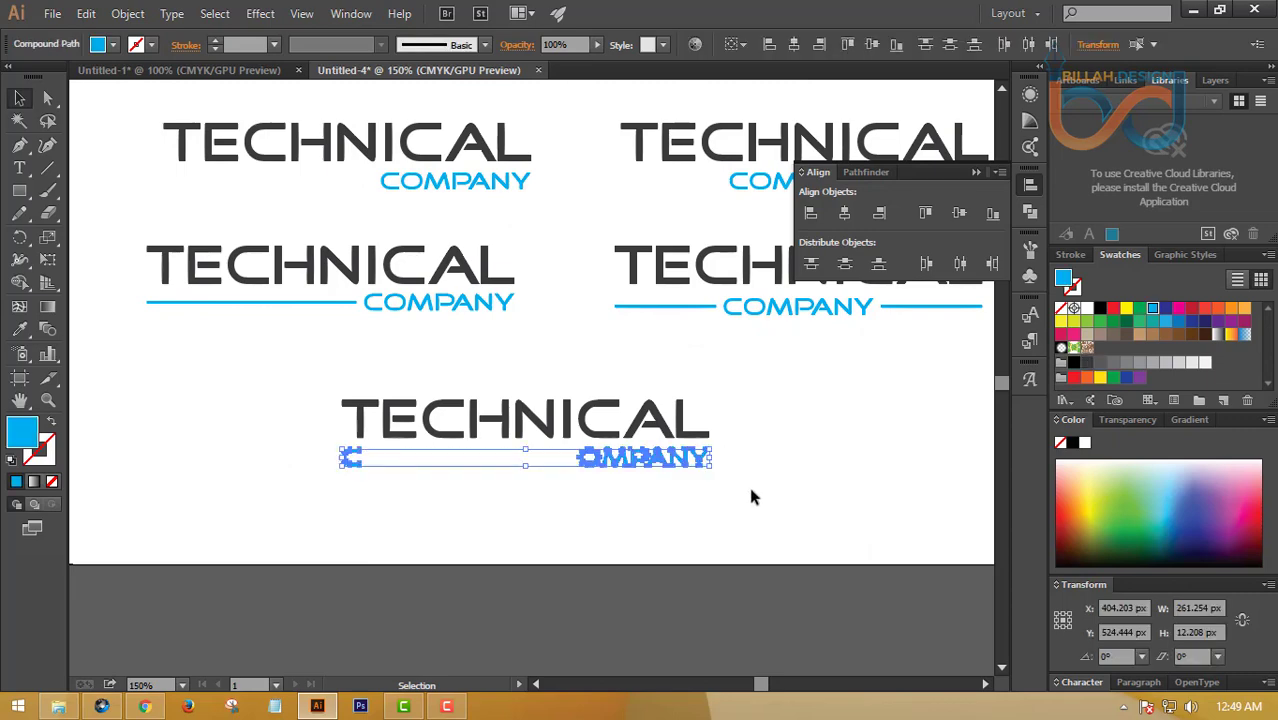
click(750, 496)
click(620, 474)
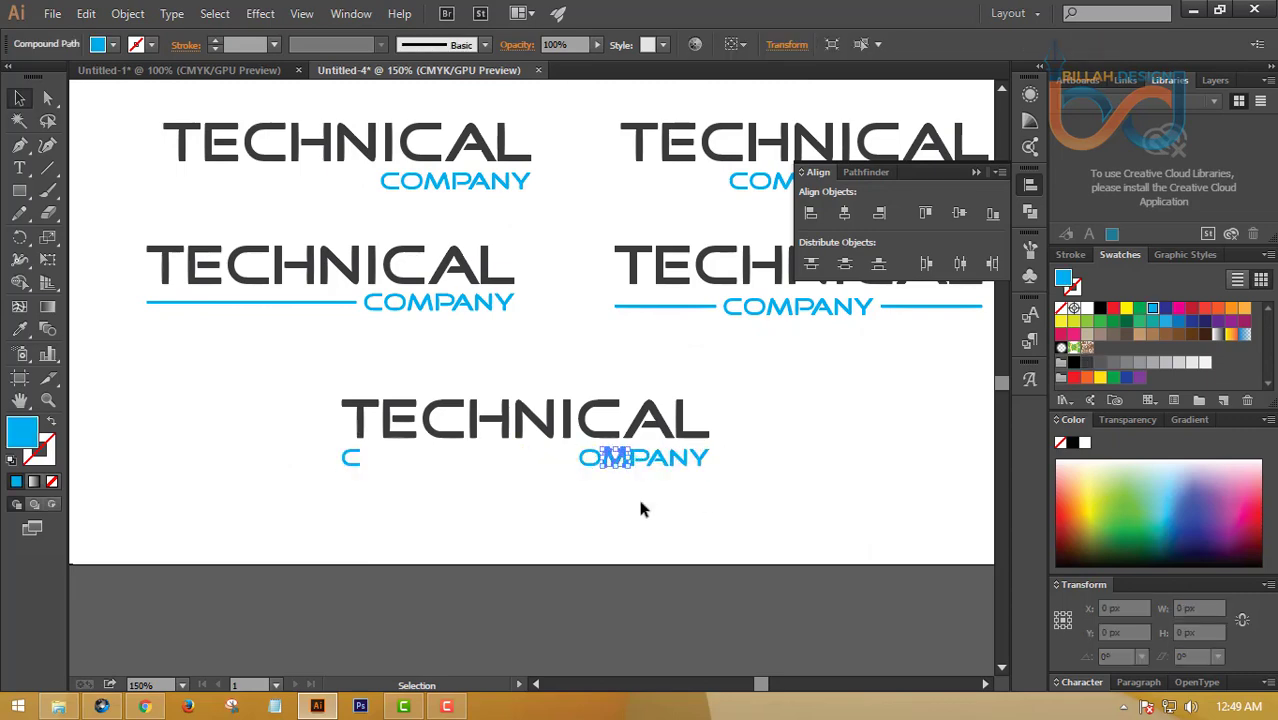
click(642, 505)
click(658, 462)
click(696, 523)
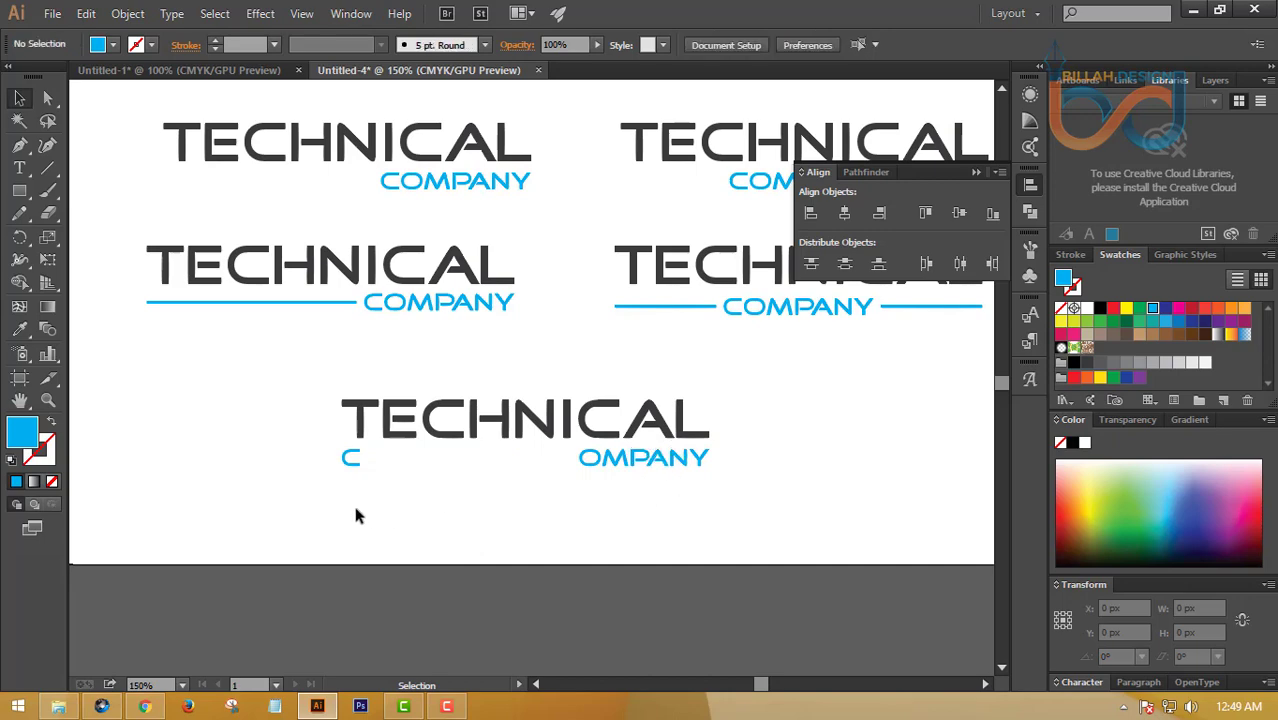
drag(296, 510, 728, 452)
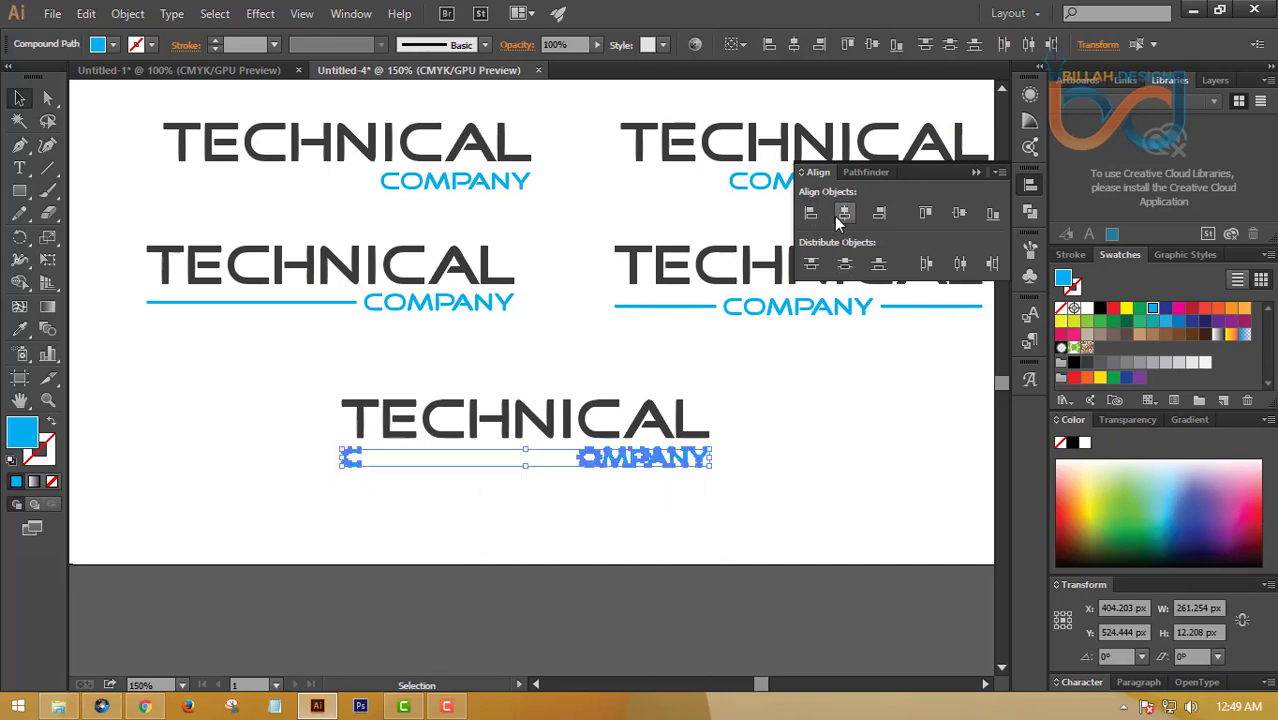
click(960, 264)
click(762, 479)
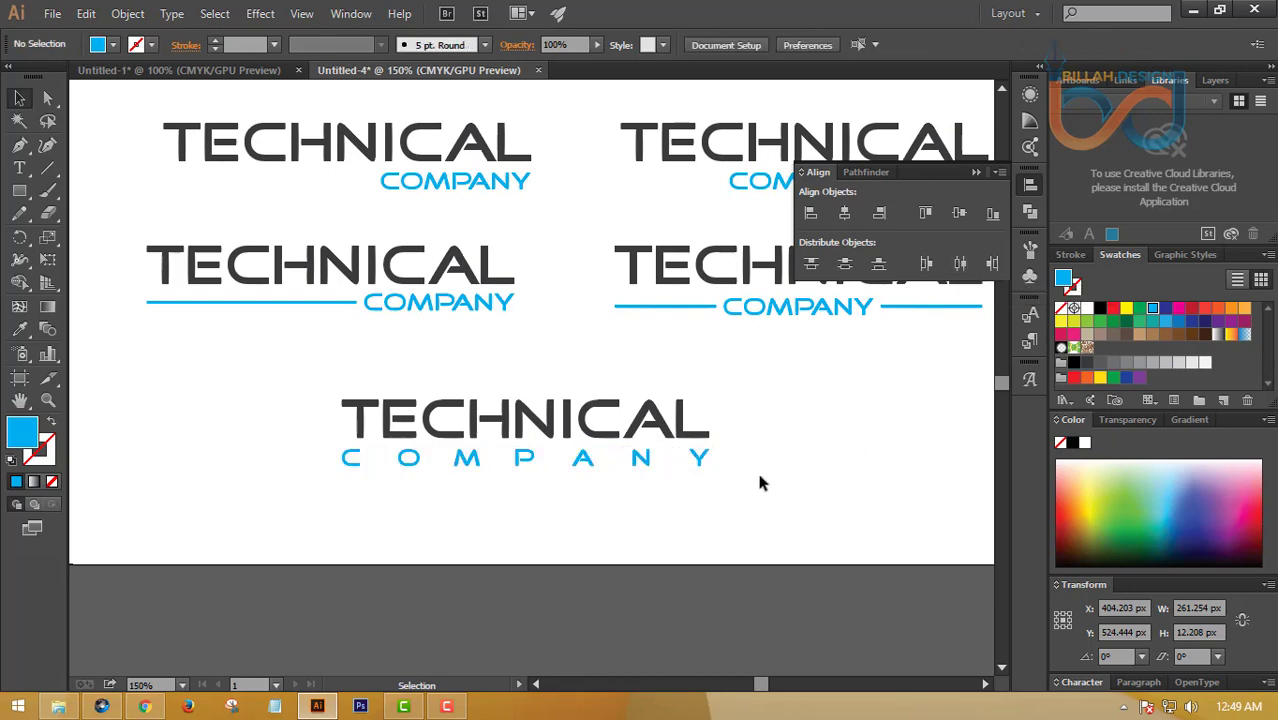
Move the logo with the widely spaced COMPANY letters to the lower left of the artboard, beneath the single-line logo
drag(310, 510, 732, 450)
key(a)
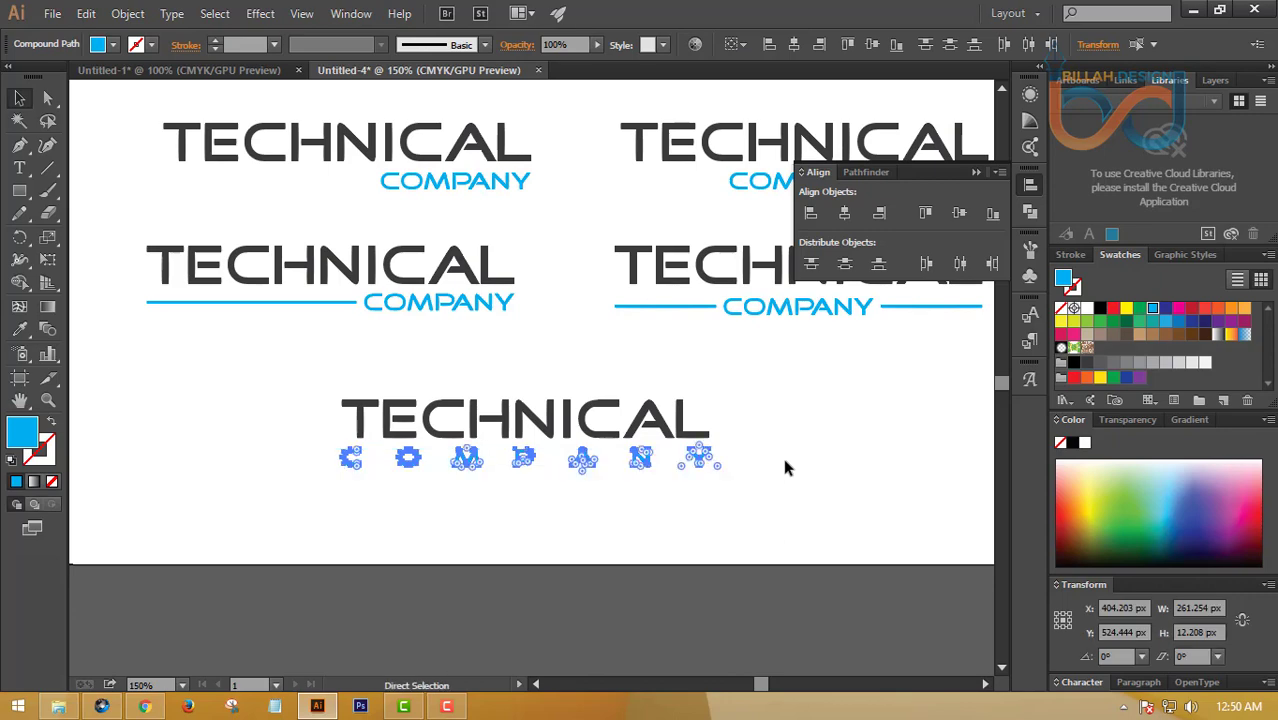
click(783, 467)
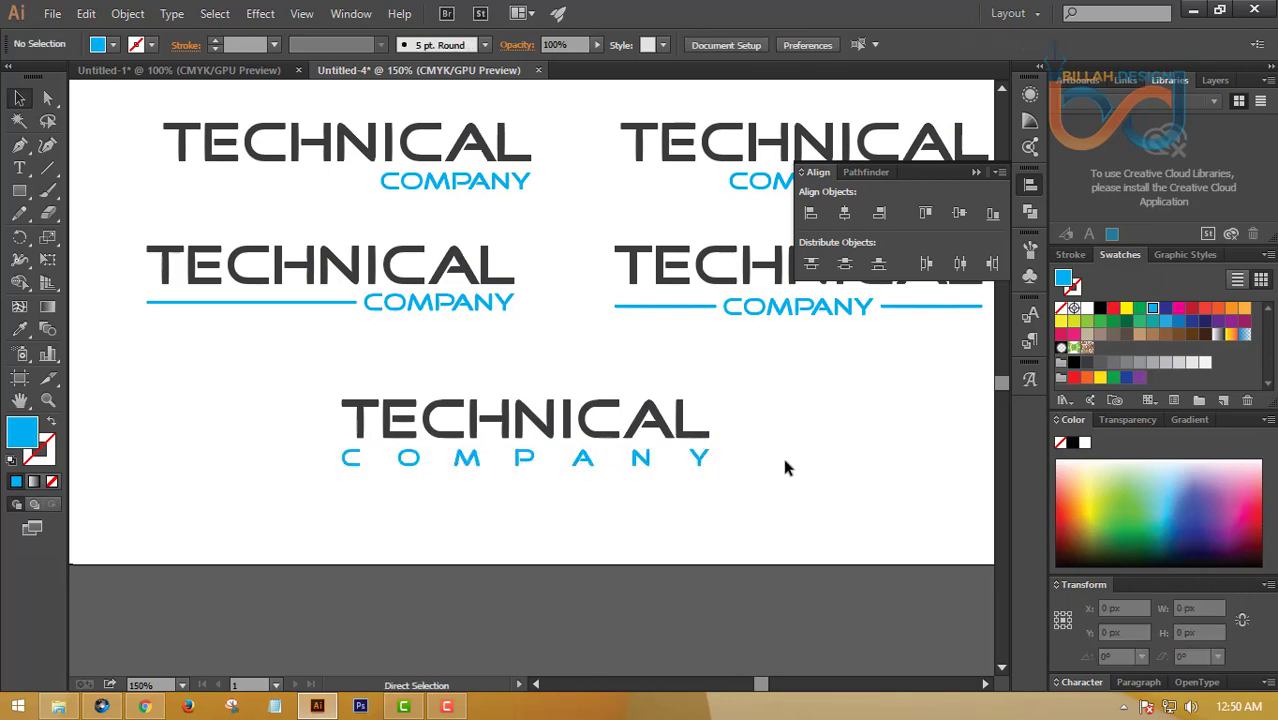
key(ctrl+minus)
key(ctrl+minus)
scroll(673, 413, left, 1)
drag(662, 397, 521, 418)
click(693, 454)
click(686, 420)
scroll(686, 422, up, 1)
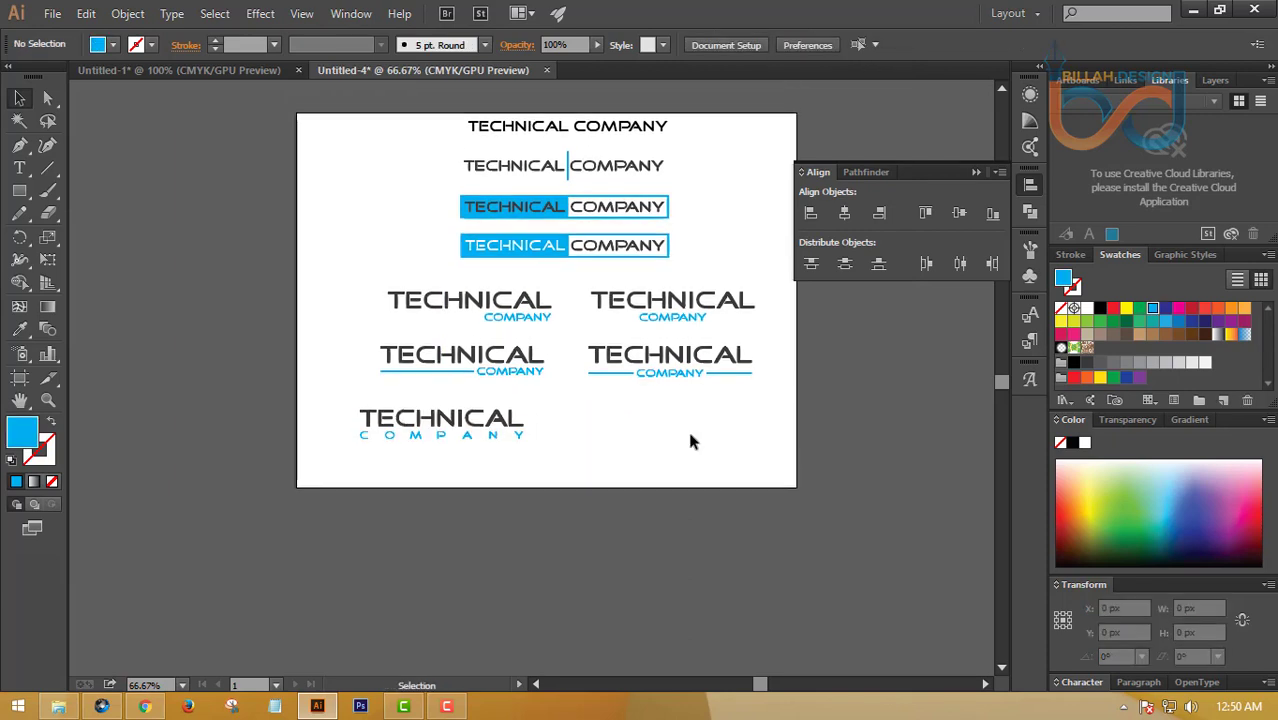
Duplicate the stacked logo with the right-aligned COMPANY and place the copy in the empty lower-right area of the artboard
key(ctrl+plus)
key(ctrl+plus)
drag(724, 456, 635, 436)
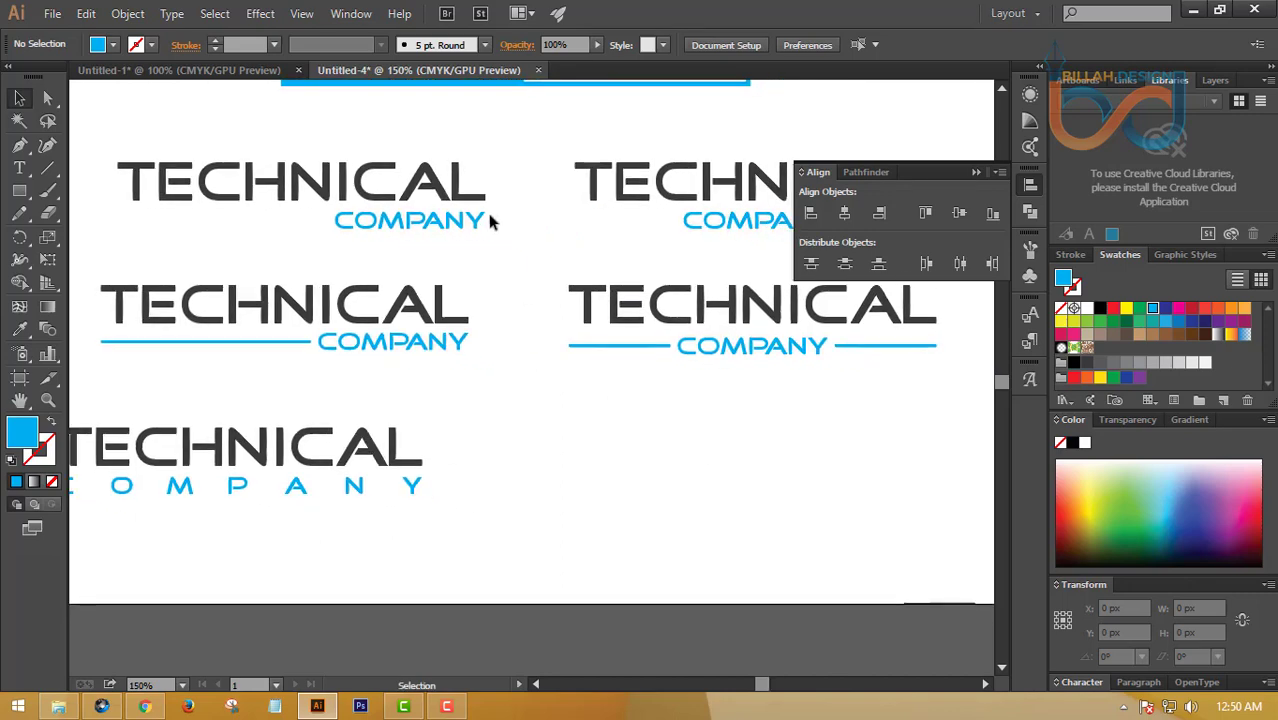
drag(482, 205, 499, 245)
drag(500, 172, 876, 500)
click(867, 545)
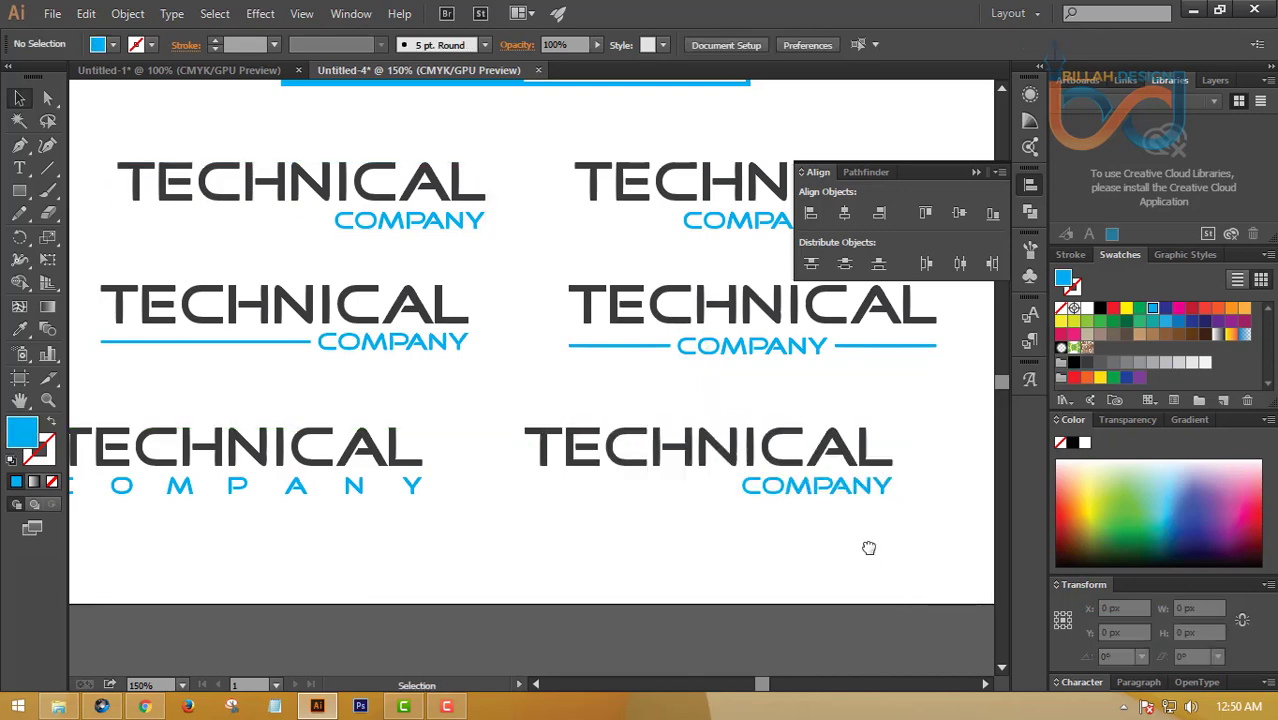
Move the word COMPANY of the new copy down, clear of TECHNICAL
drag(867, 545, 822, 472)
drag(783, 425, 771, 515)
click(399, 371)
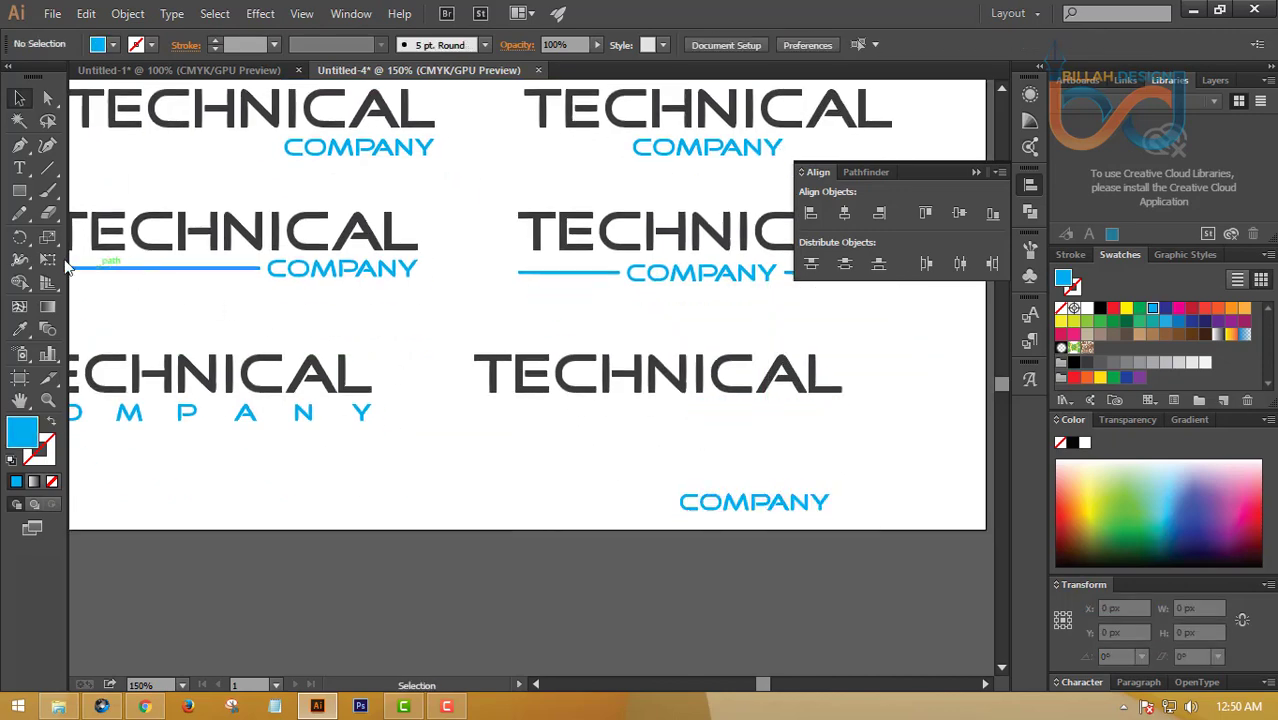
Draw a rectangle about 279 × 51 px around the new TECHNICAL and give it a 4 pt blue stroke with no fill
click(20, 191)
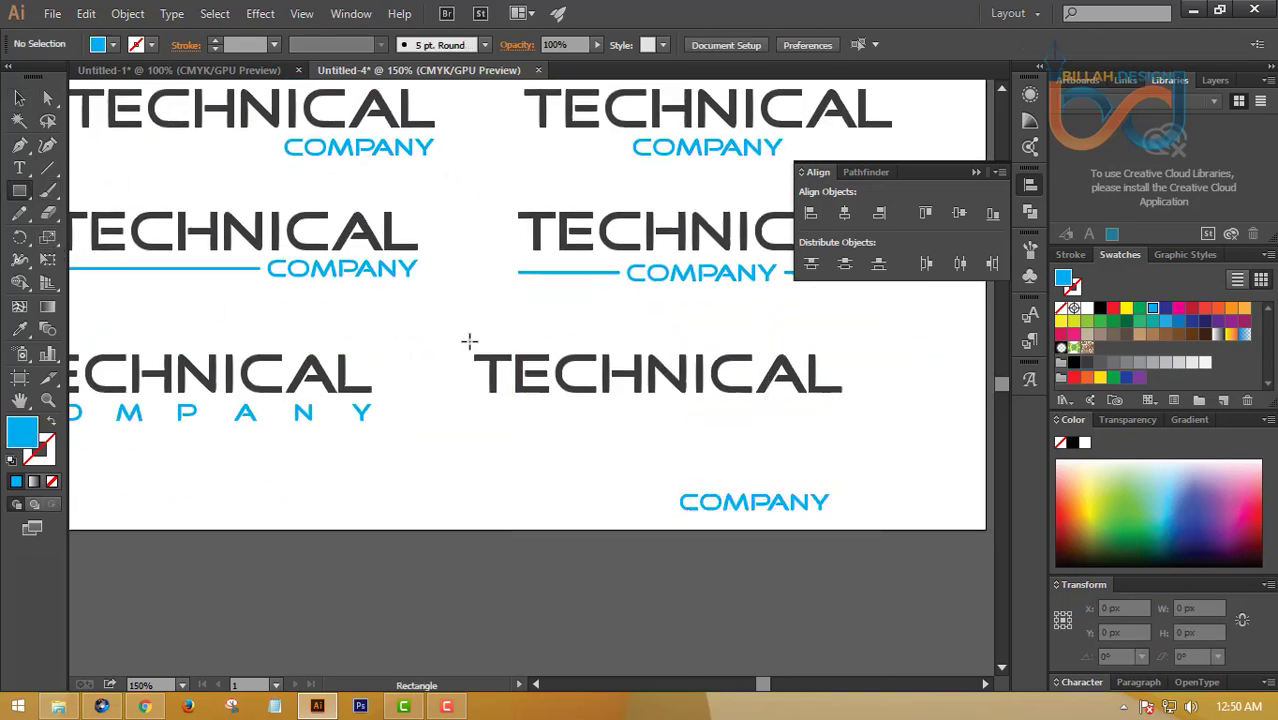
drag(463, 344, 853, 411)
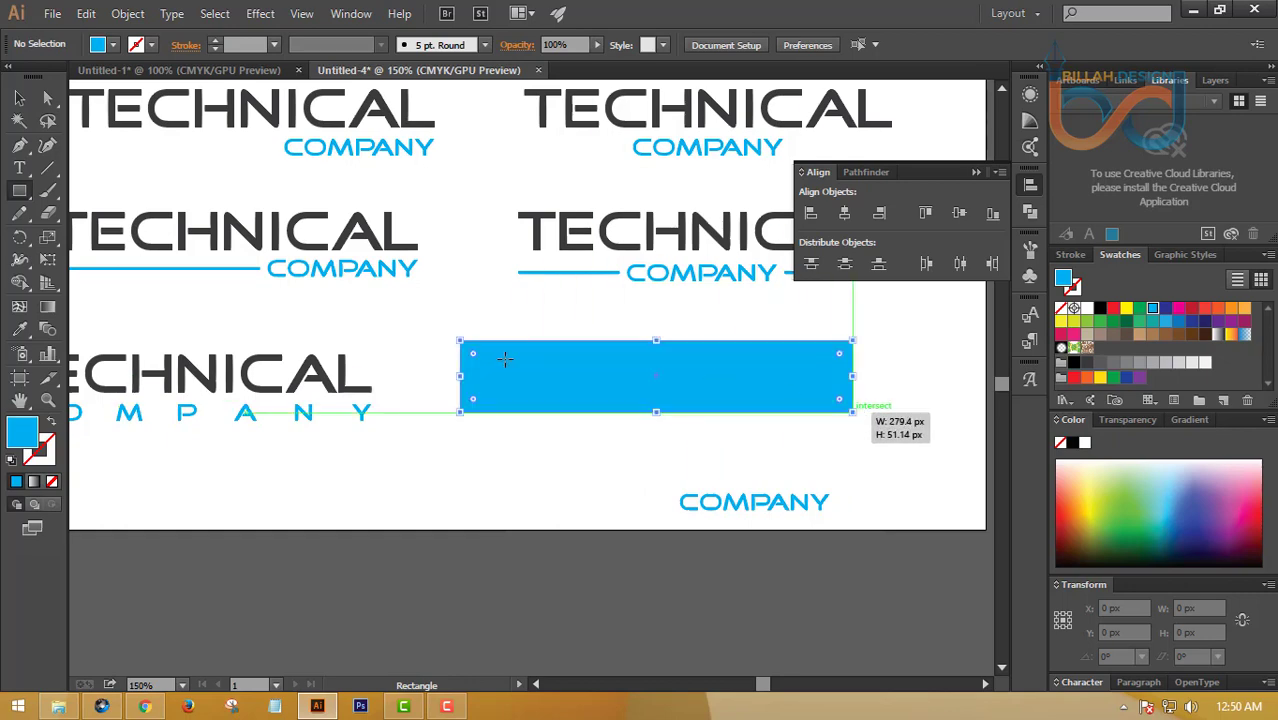
click(52, 423)
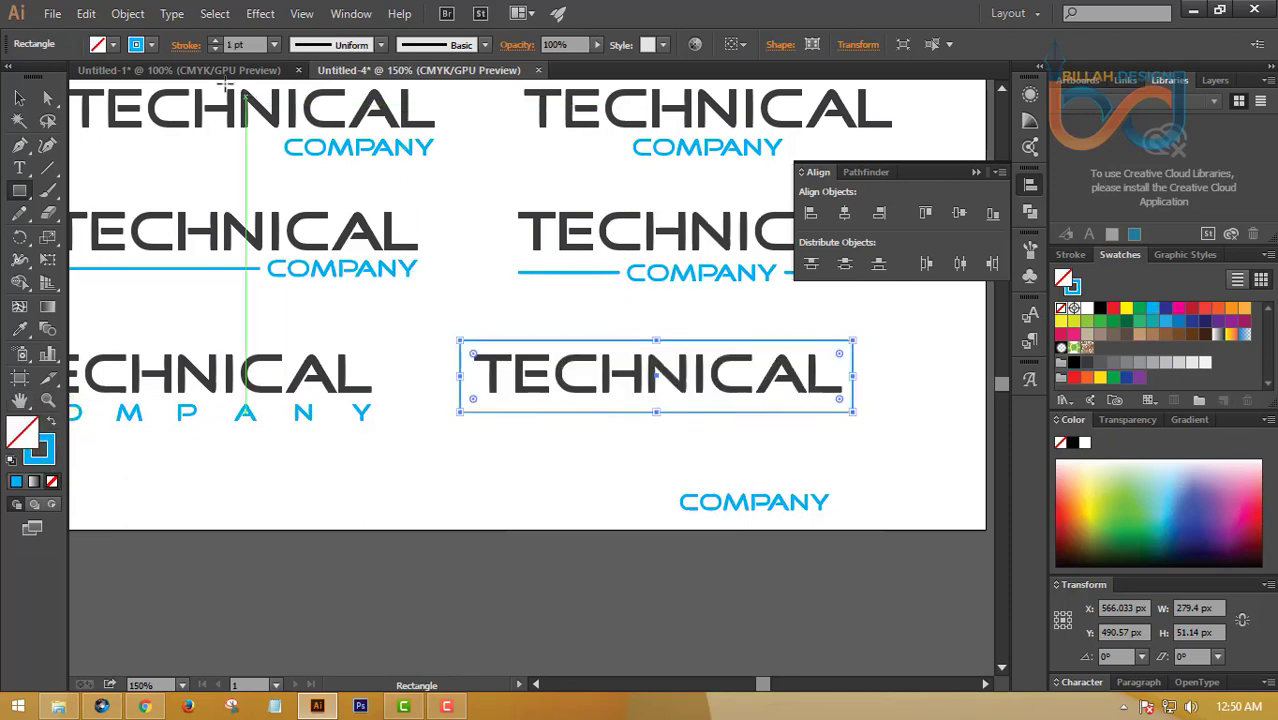
click(215, 42)
click(215, 42)
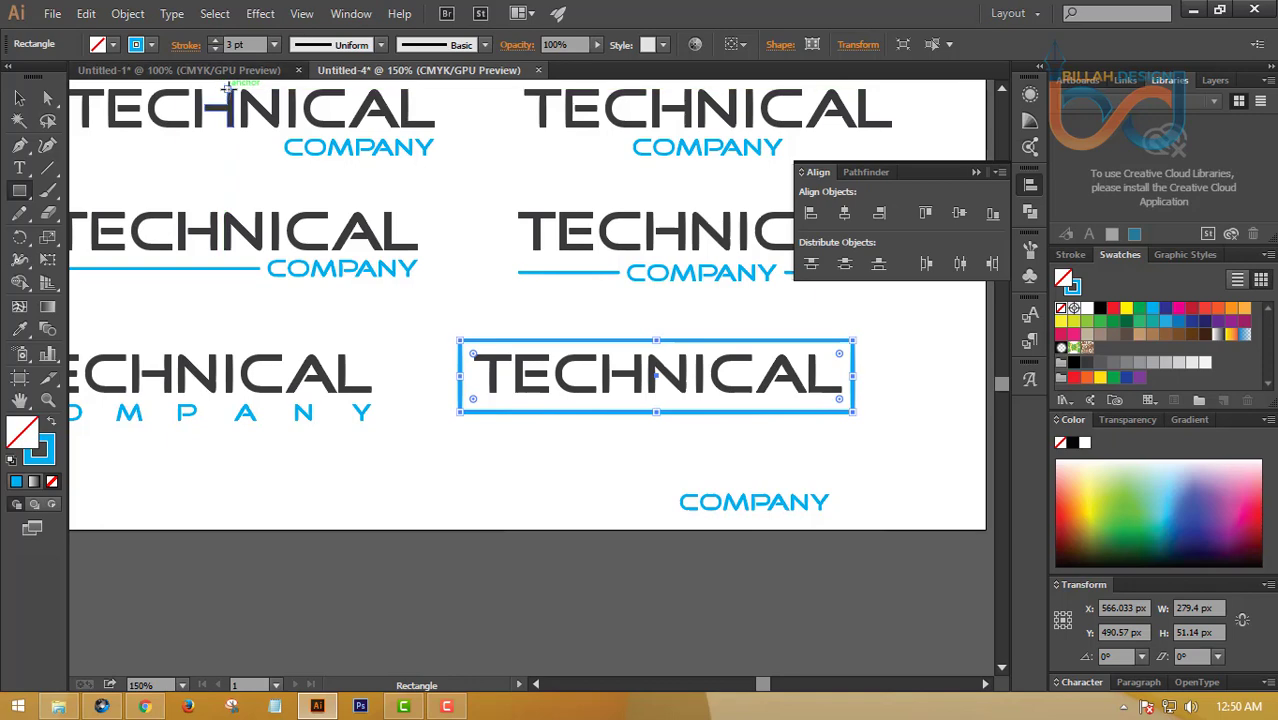
click(215, 42)
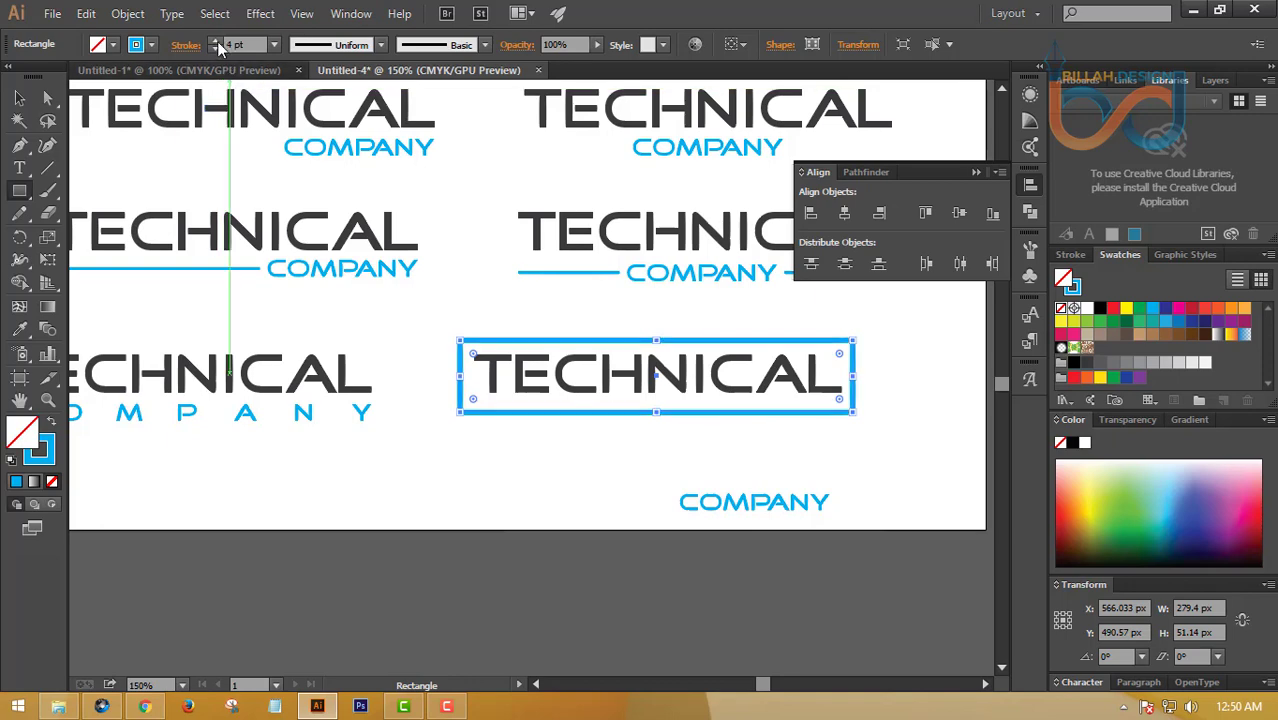
Expand the blue frame's stroke into a filled shape
click(125, 13)
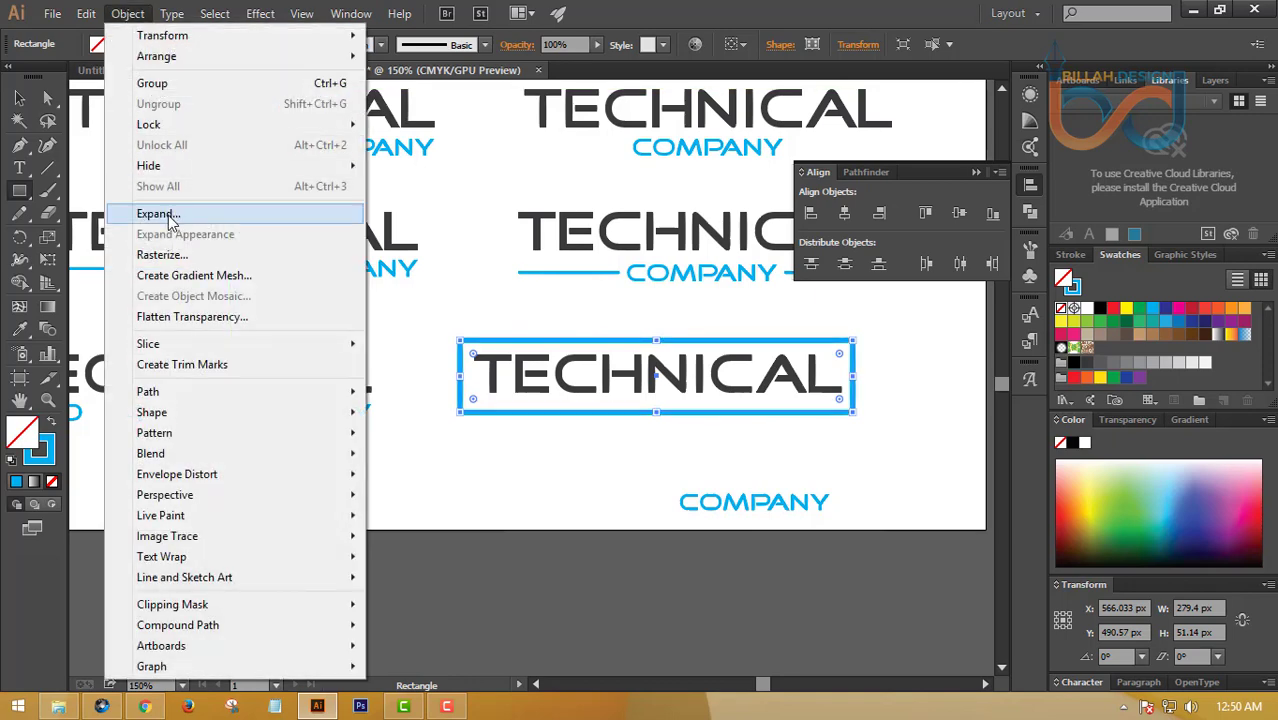
click(160, 213)
click(594, 459)
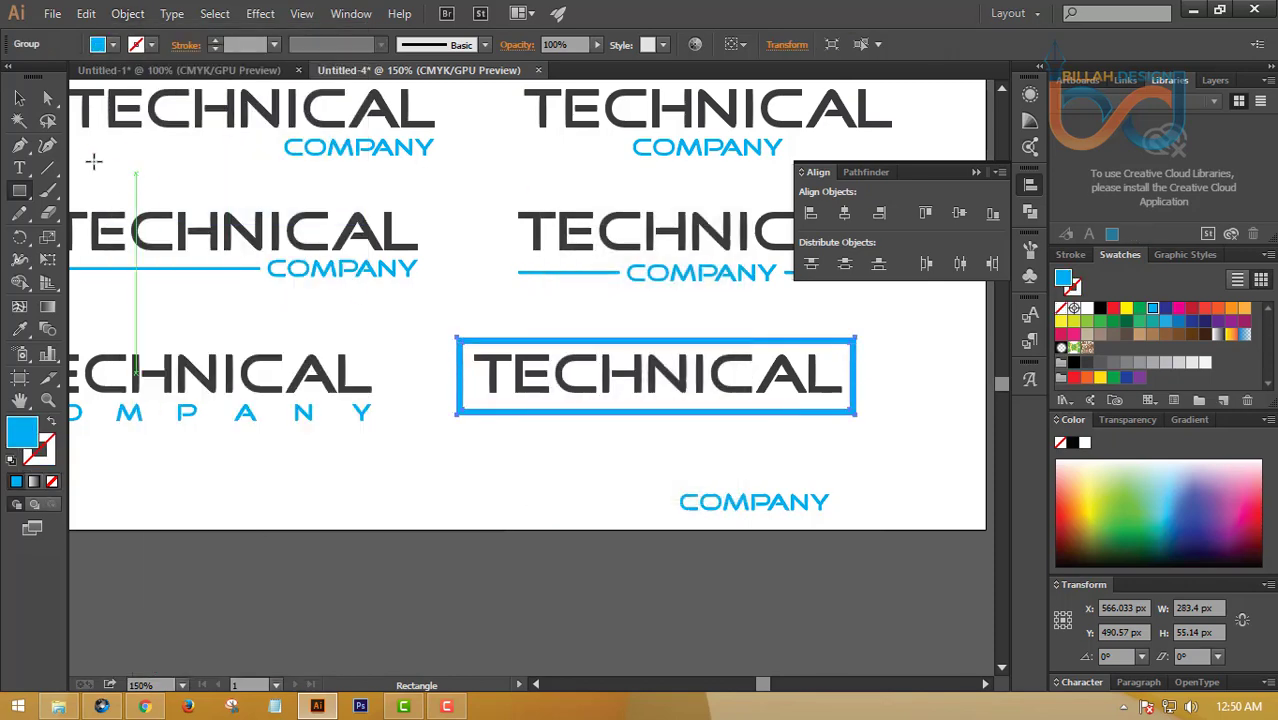
Center TECHNICAL and the expanded blue frame on each other with the Align options
click(19, 97)
click(572, 468)
drag(575, 434, 579, 444)
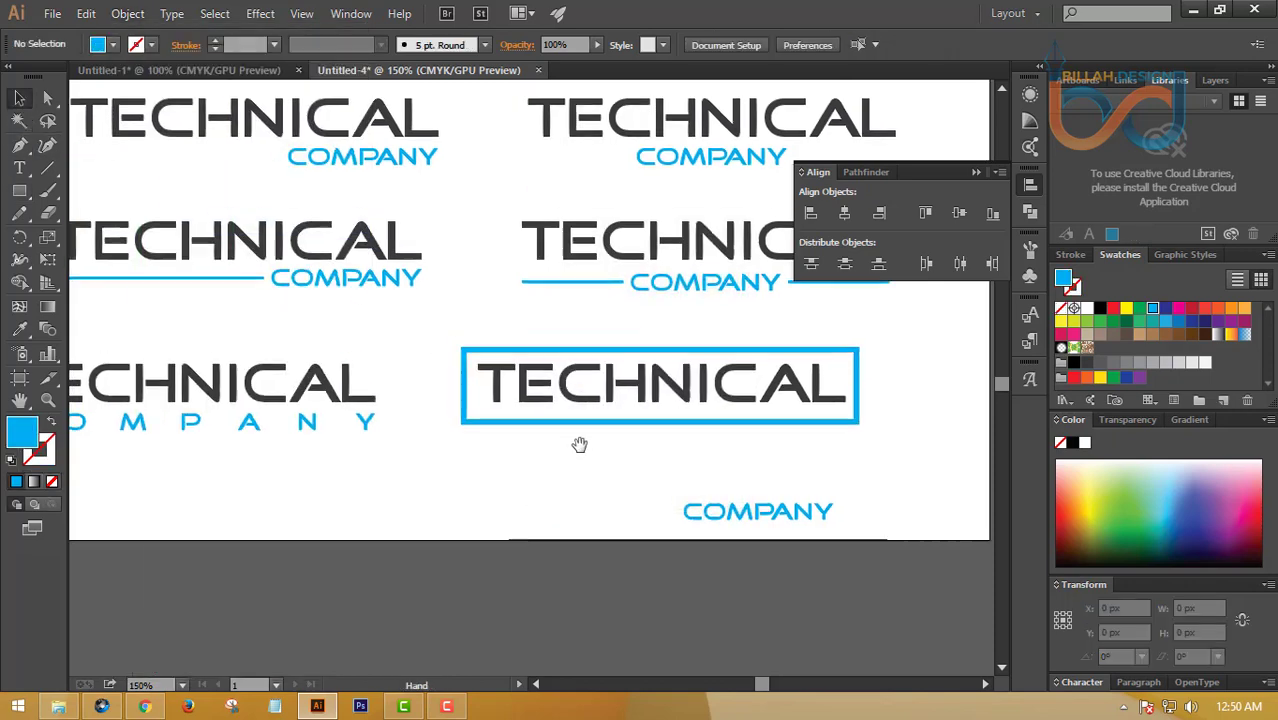
click(591, 396)
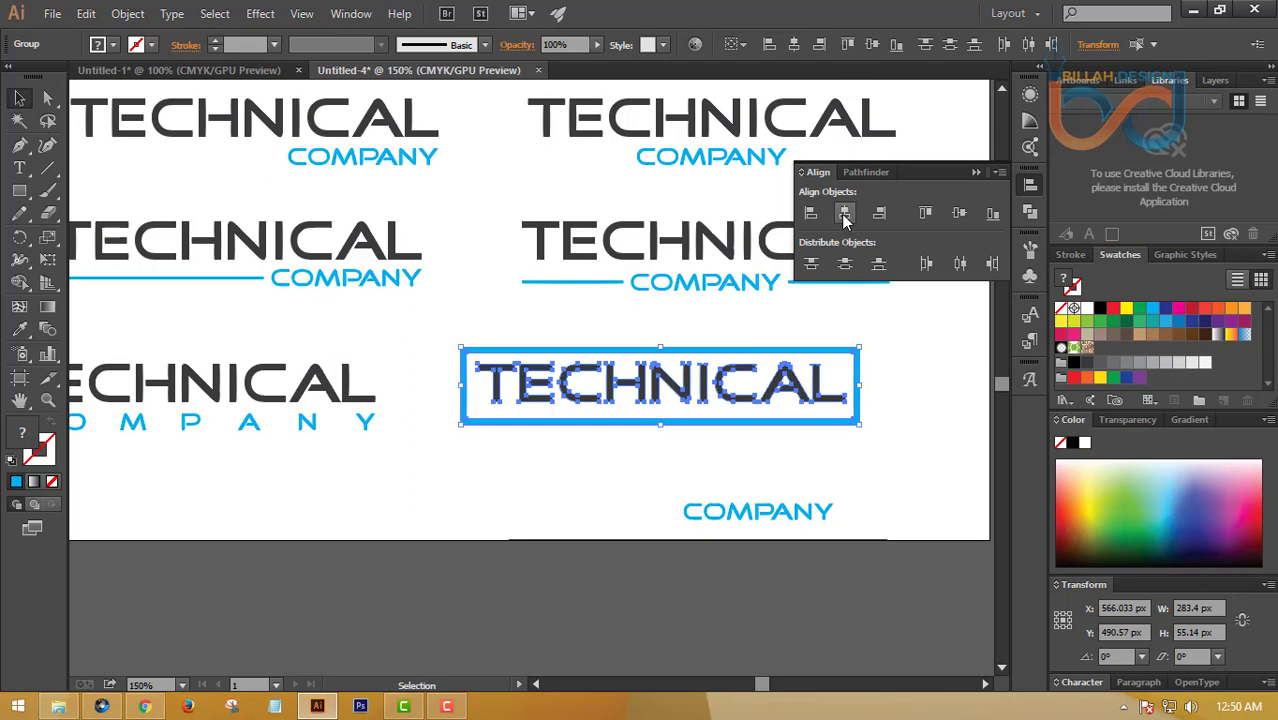
click(934, 365)
Recolor the separate blue word COMPANY below the frame with the dark gray swatch
key(ctrl+plus)
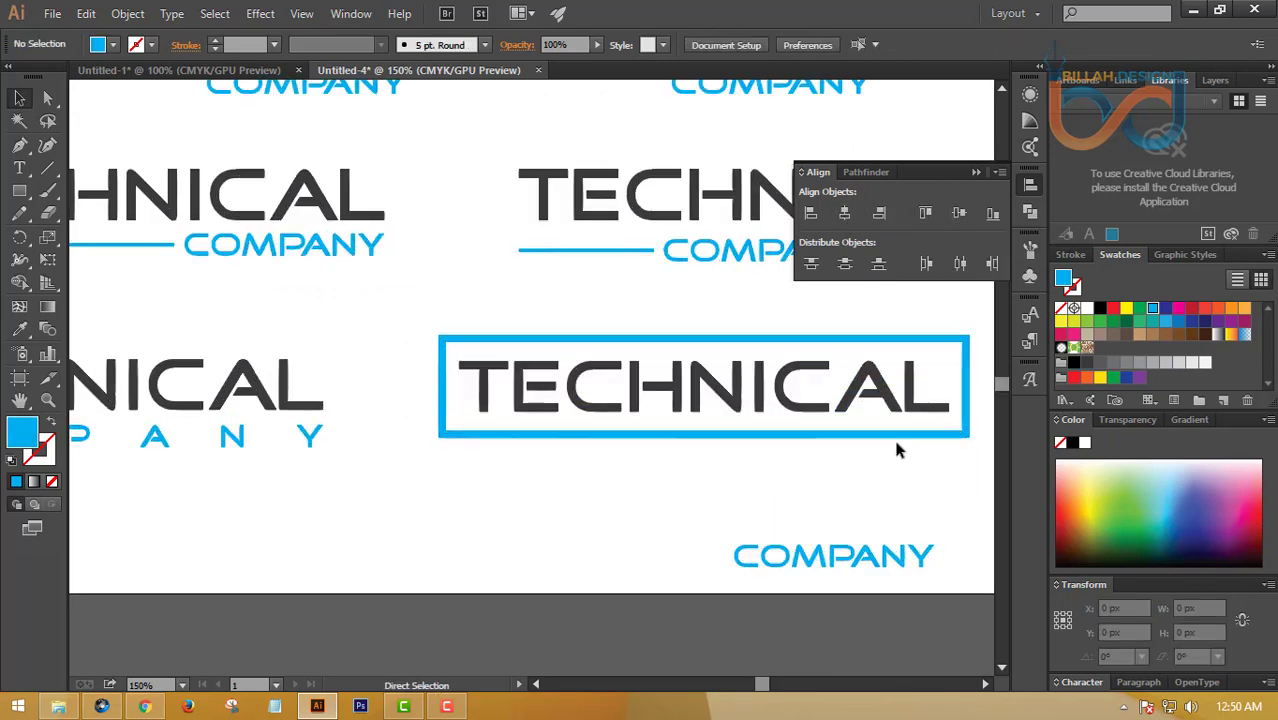
drag(913, 551, 839, 513)
click(776, 531)
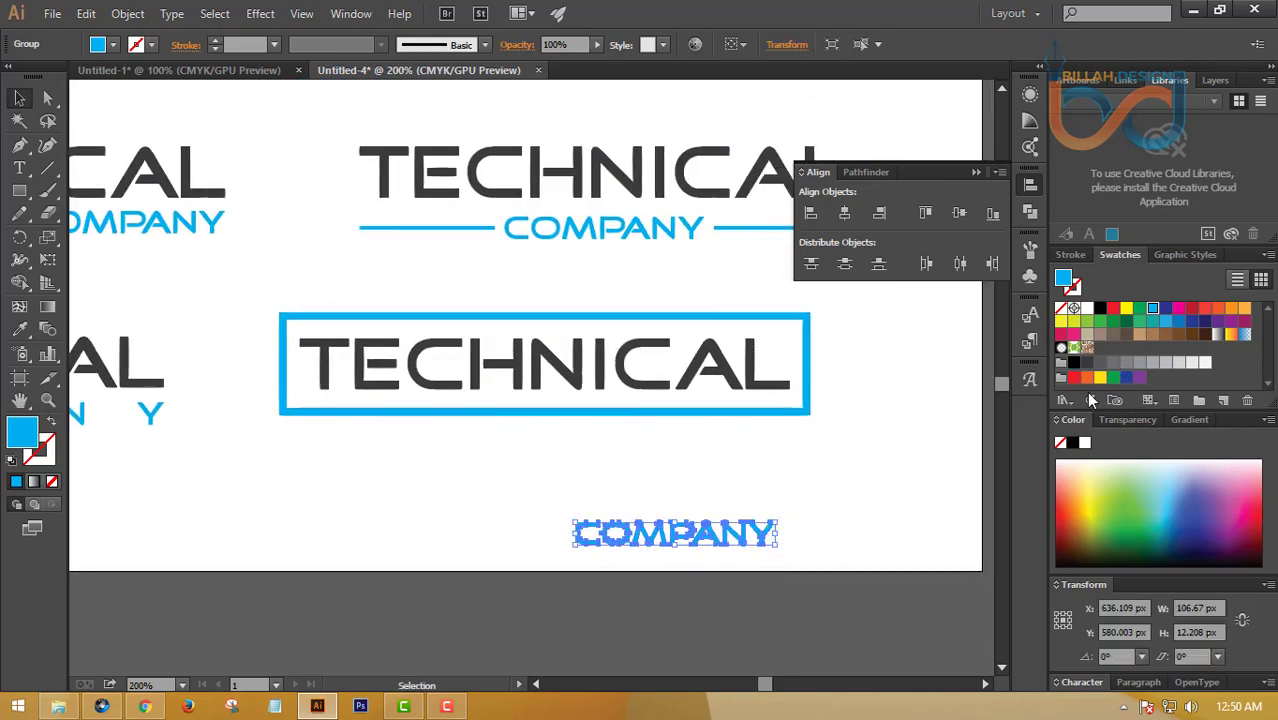
click(1088, 364)
click(865, 448)
drag(865, 448, 839, 466)
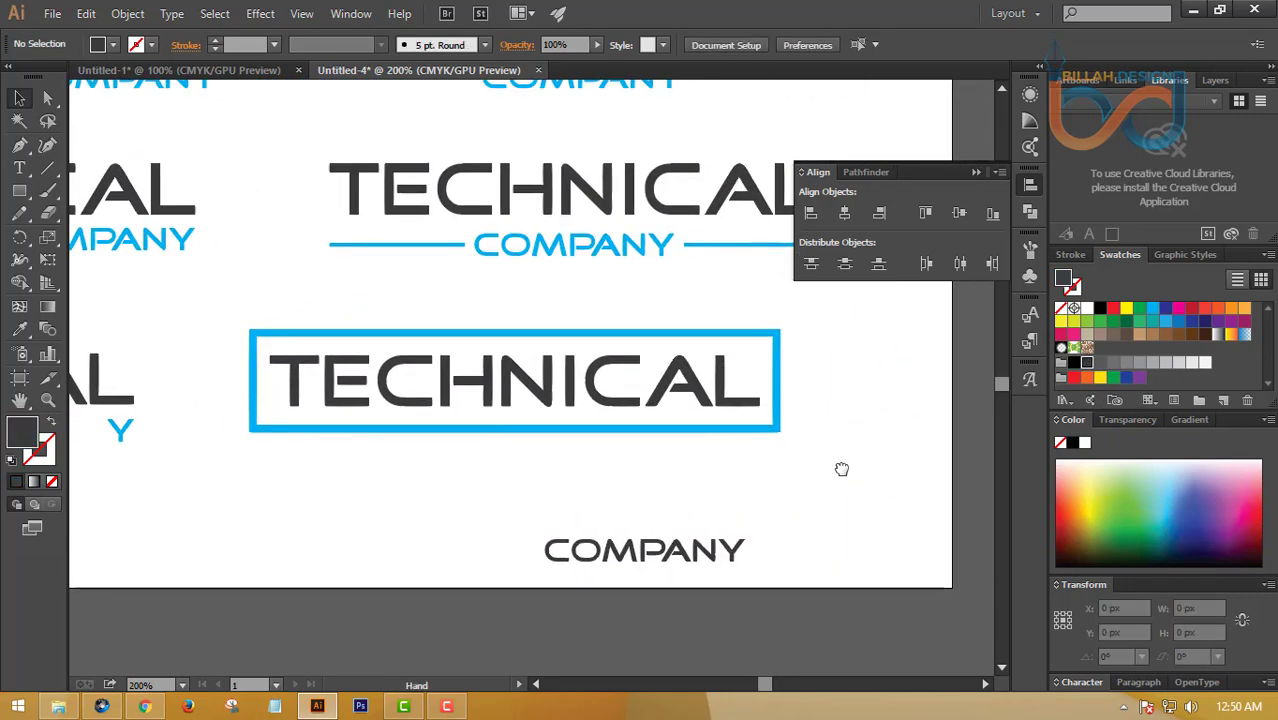
Move the dark gray COMPANY onto the bottom edge of the blue frame, near its right corner
key(ctrl+plus)
drag(822, 521, 783, 448)
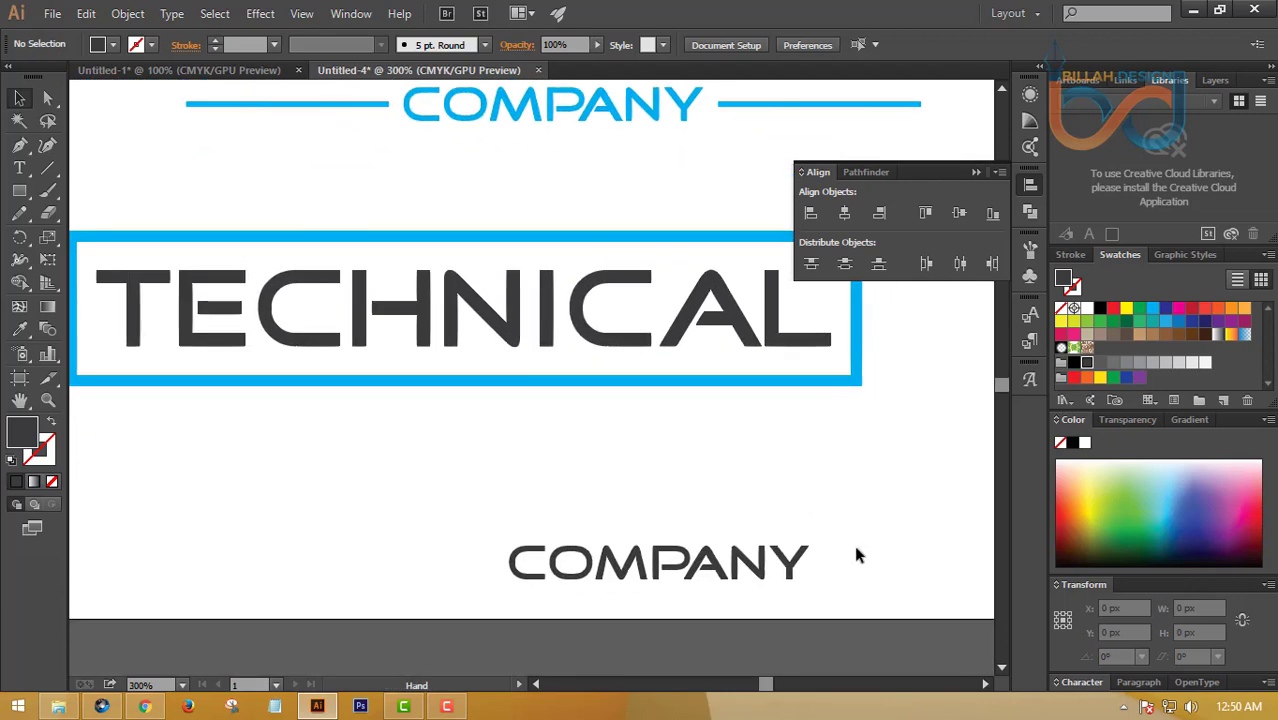
drag(789, 575, 808, 394)
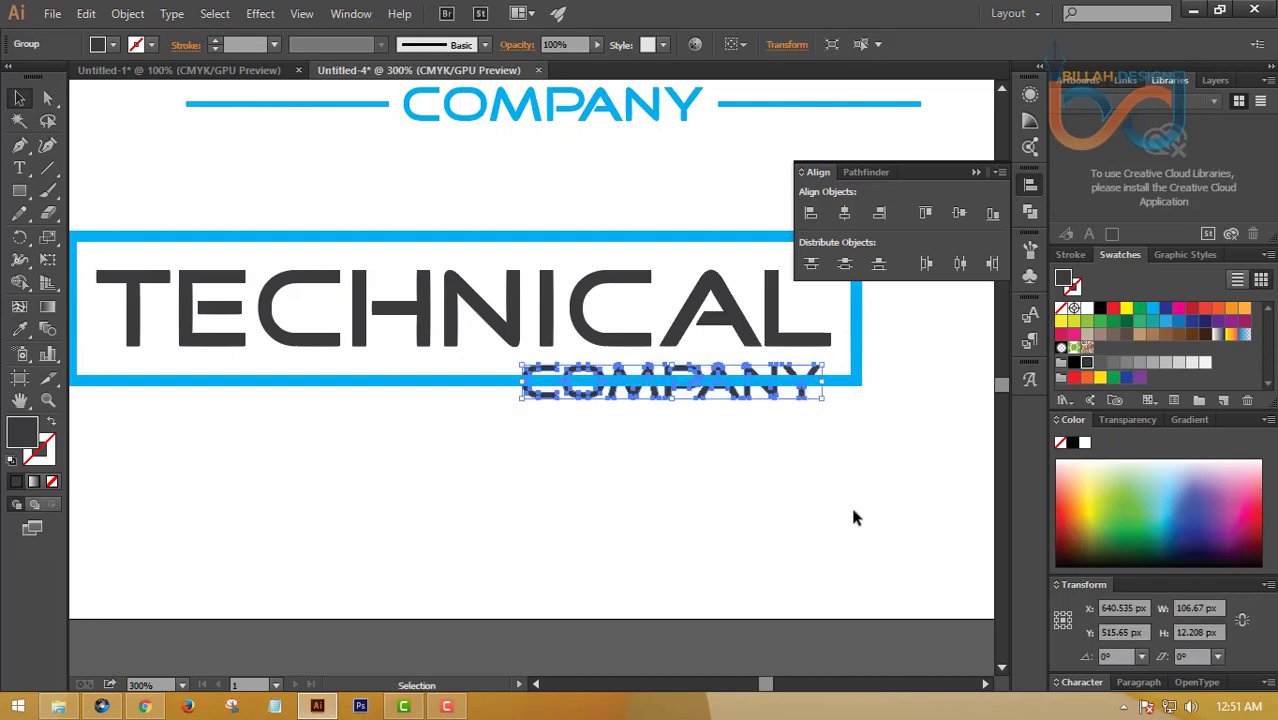
click(802, 489)
click(634, 398)
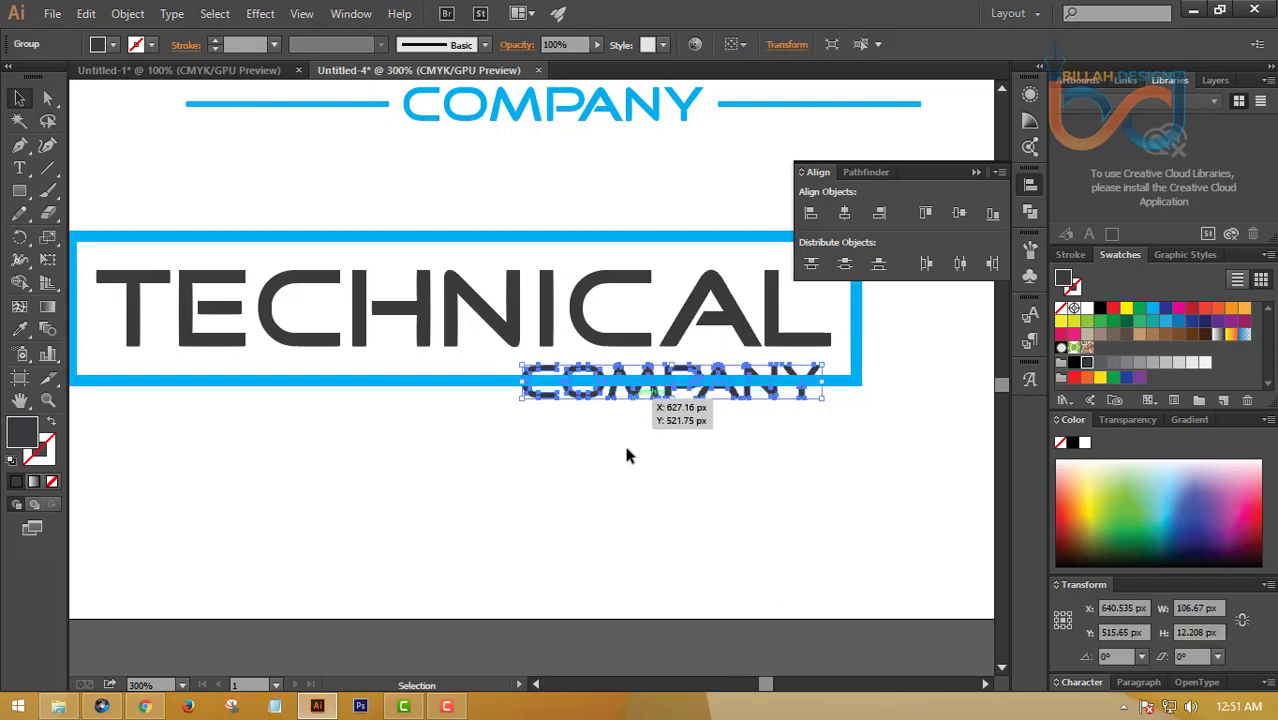
click(627, 455)
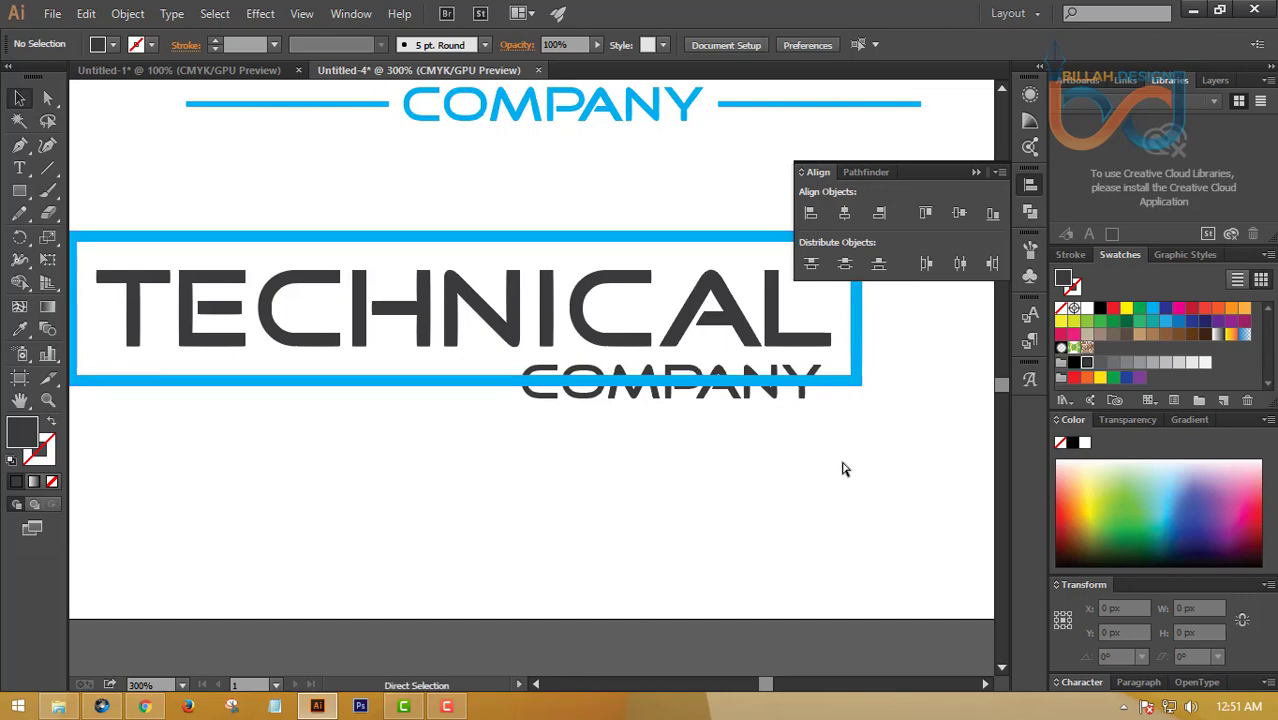
Draw a rectangle about 113 × 15.75 px covering COMPANY and the frame edge behind it
key(ctrl+plus)
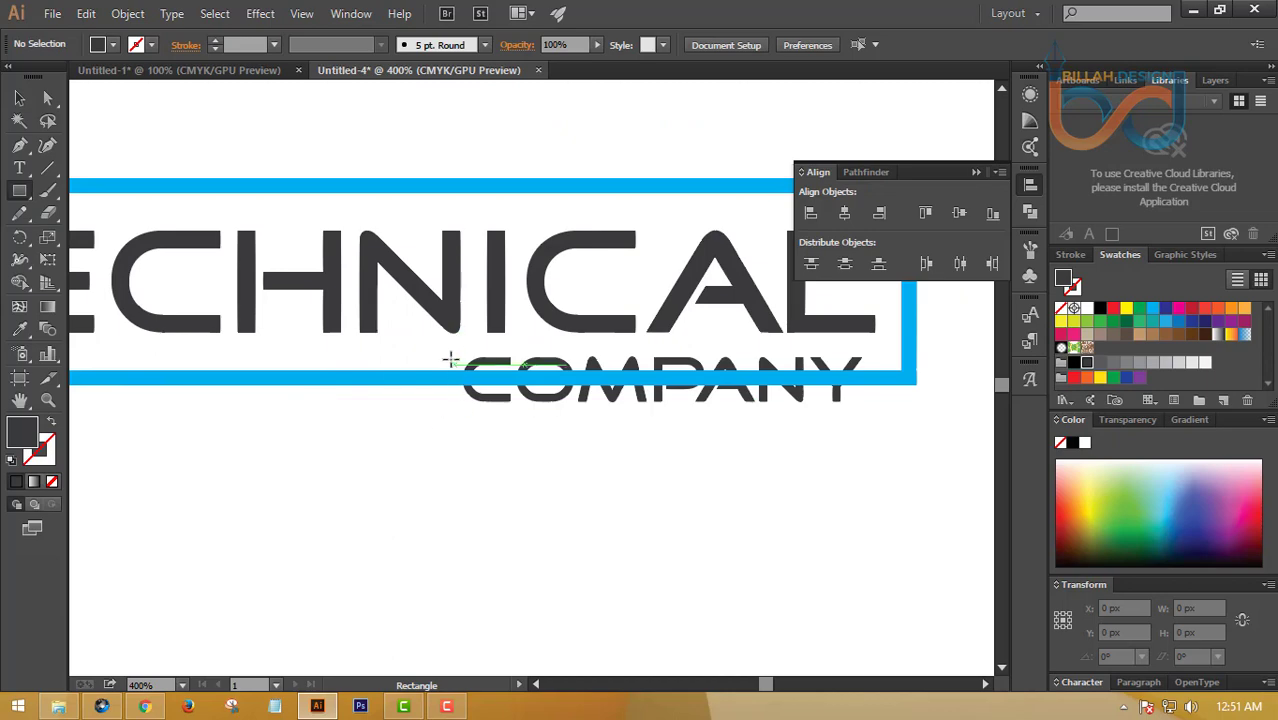
drag(447, 352, 871, 410)
click(19, 98)
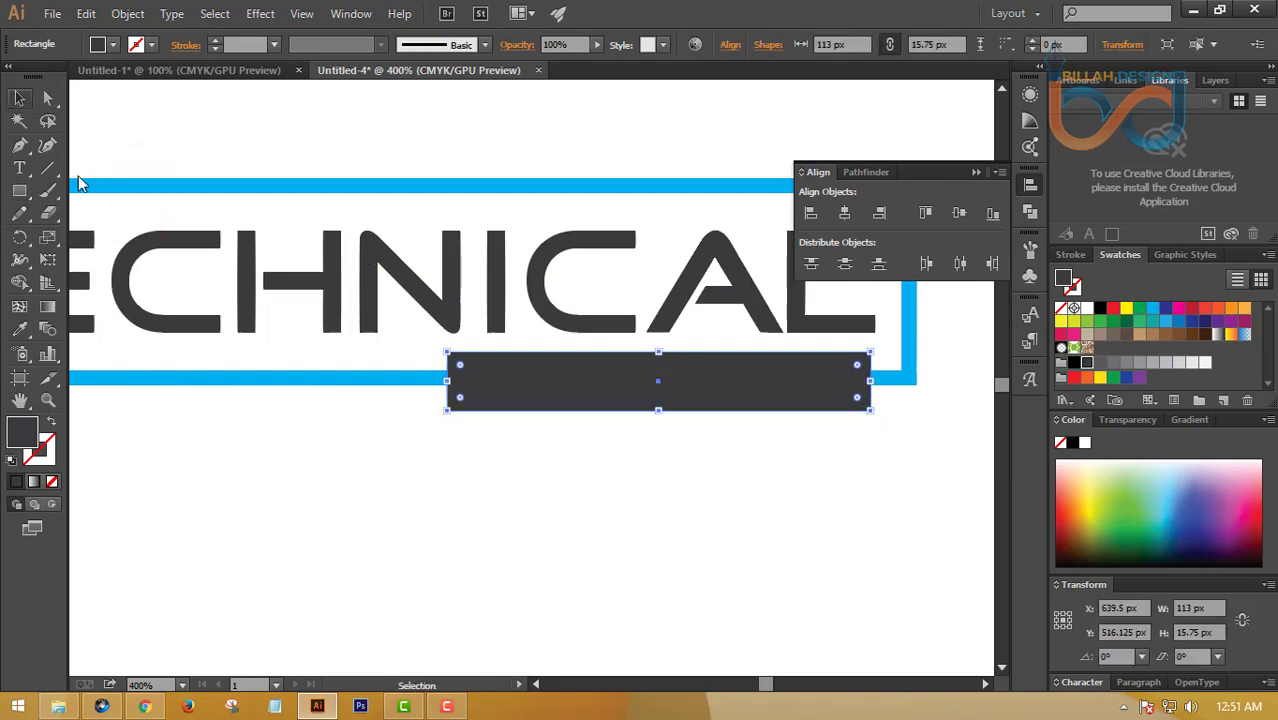
Subtract the covering rectangle from the blue frame with Minus Front to cut a gap around COMPANY
click(562, 415)
click(551, 402)
click(517, 455)
click(506, 404)
shift+click(407, 378)
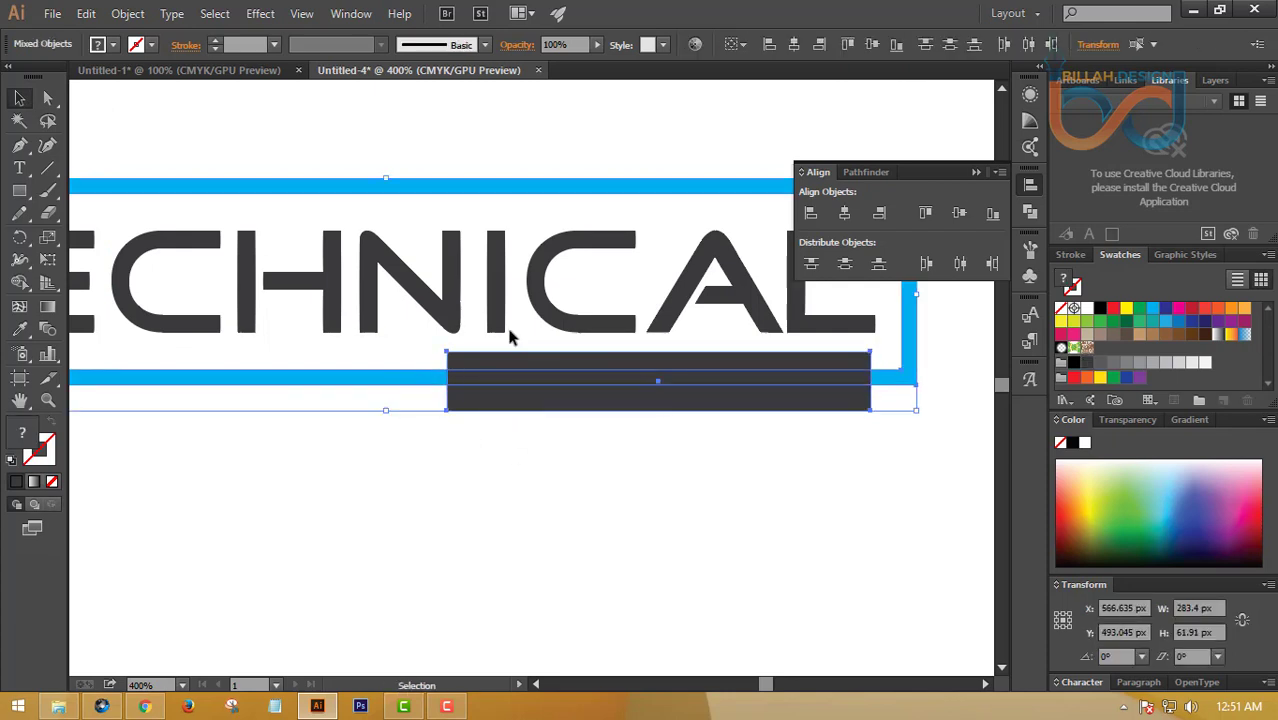
click(866, 173)
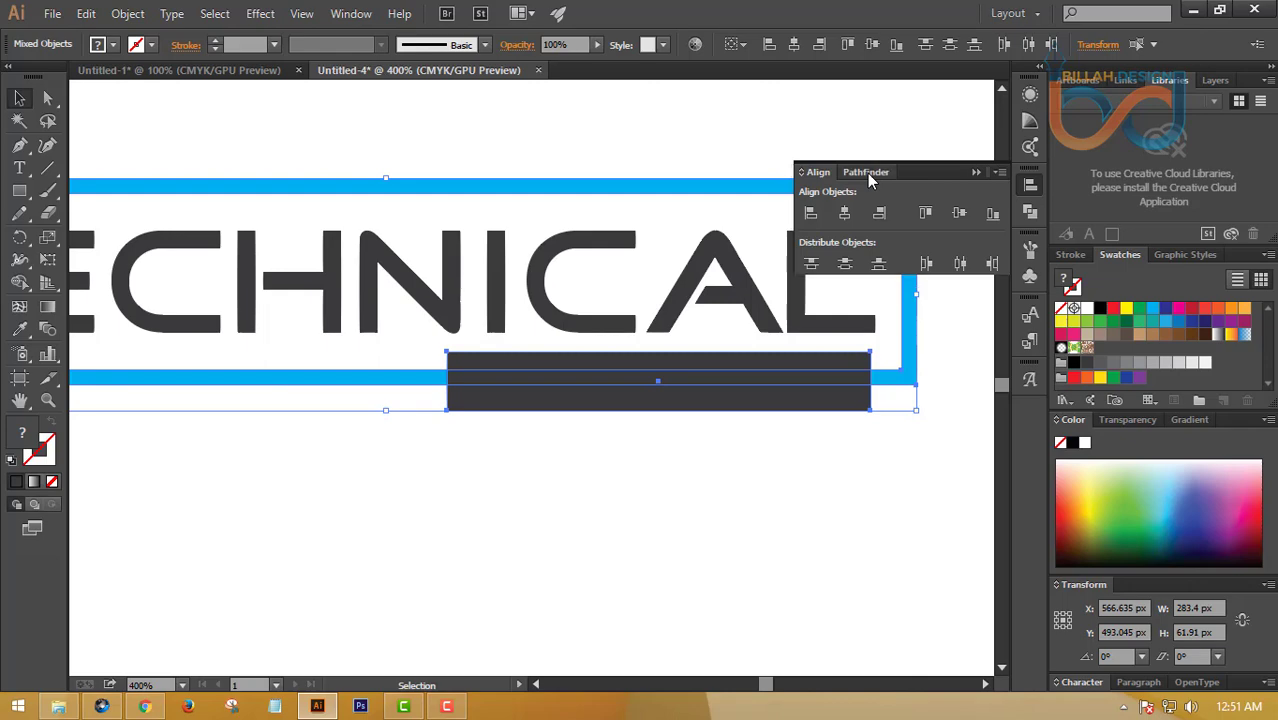
click(846, 214)
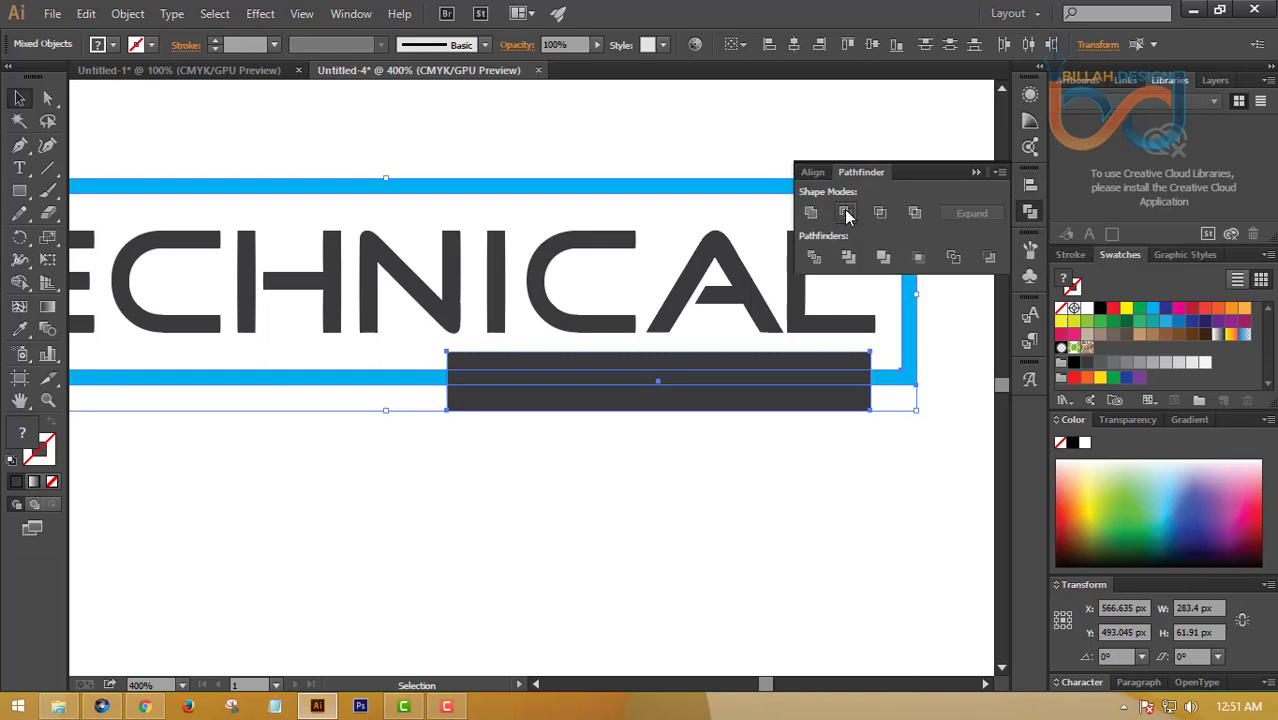
click(821, 482)
Group all parts of the framed logo and move it slightly right and down on the artboard
key(ctrl+minus)
key(ctrl+minus)
key(ctrl+minus)
key(ctrl+minus)
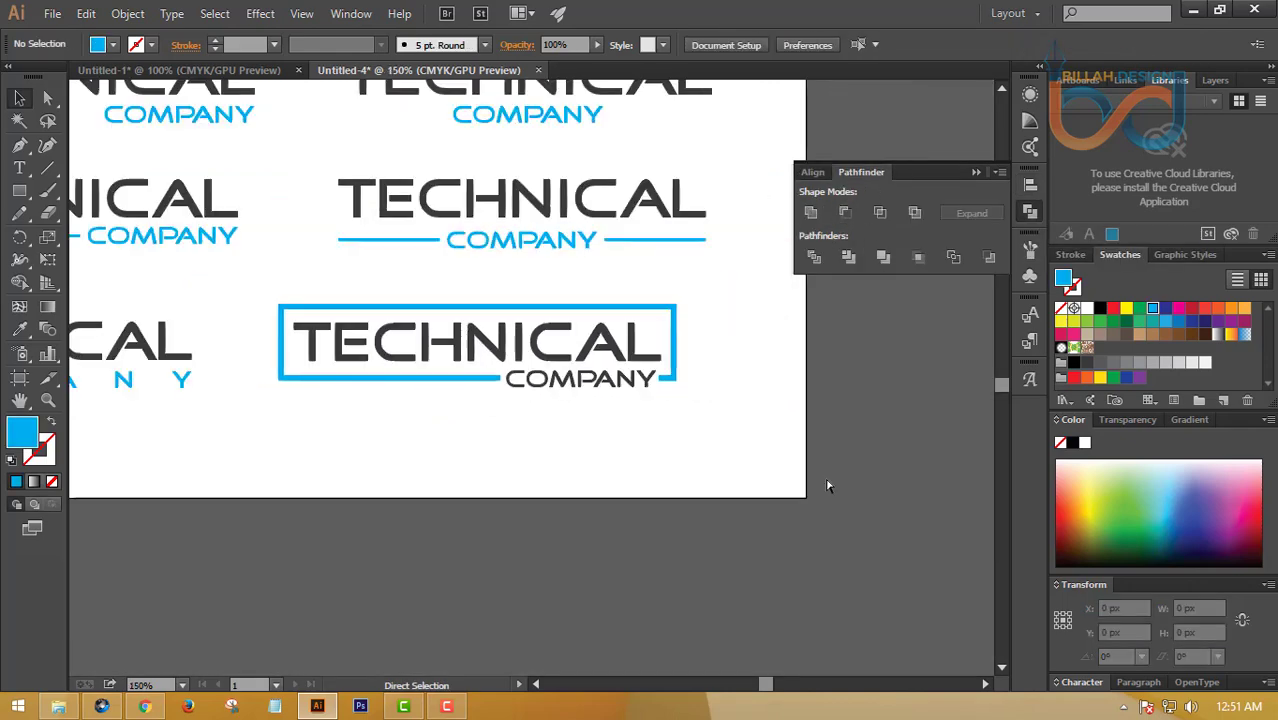
drag(647, 405, 799, 422)
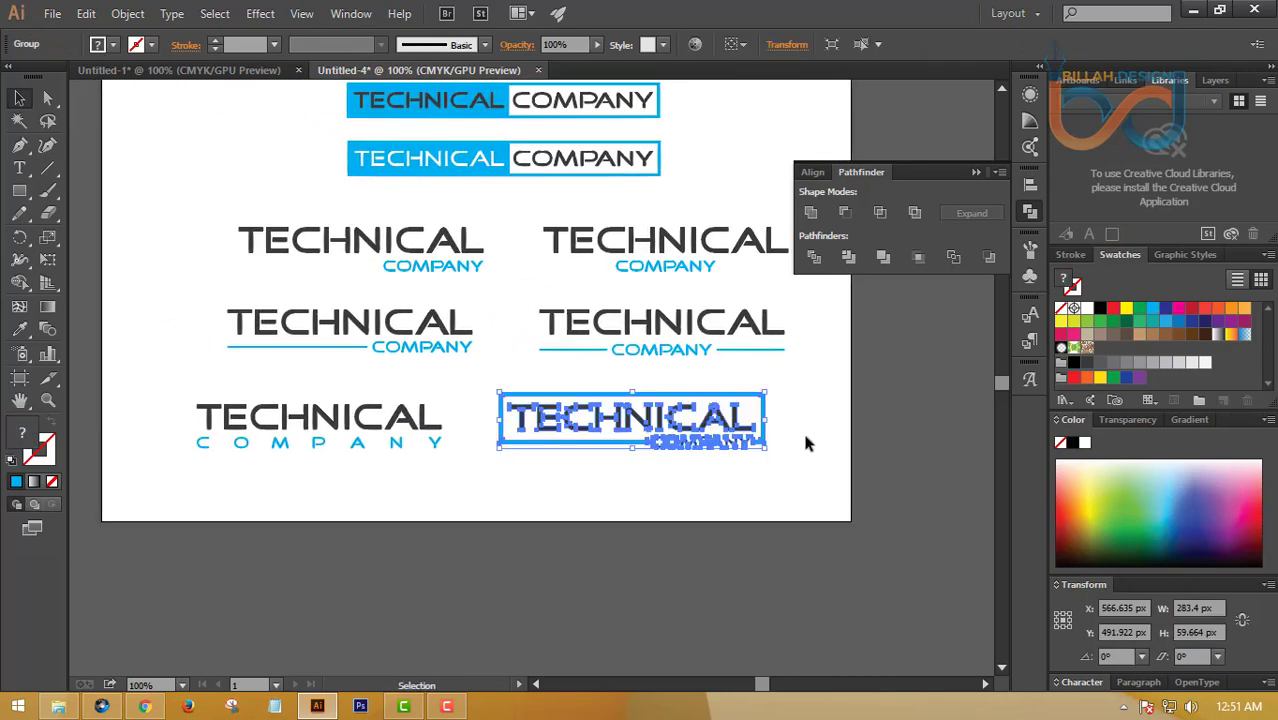
click(807, 442)
key(space)
drag(668, 365, 743, 412)
drag(640, 450, 676, 460)
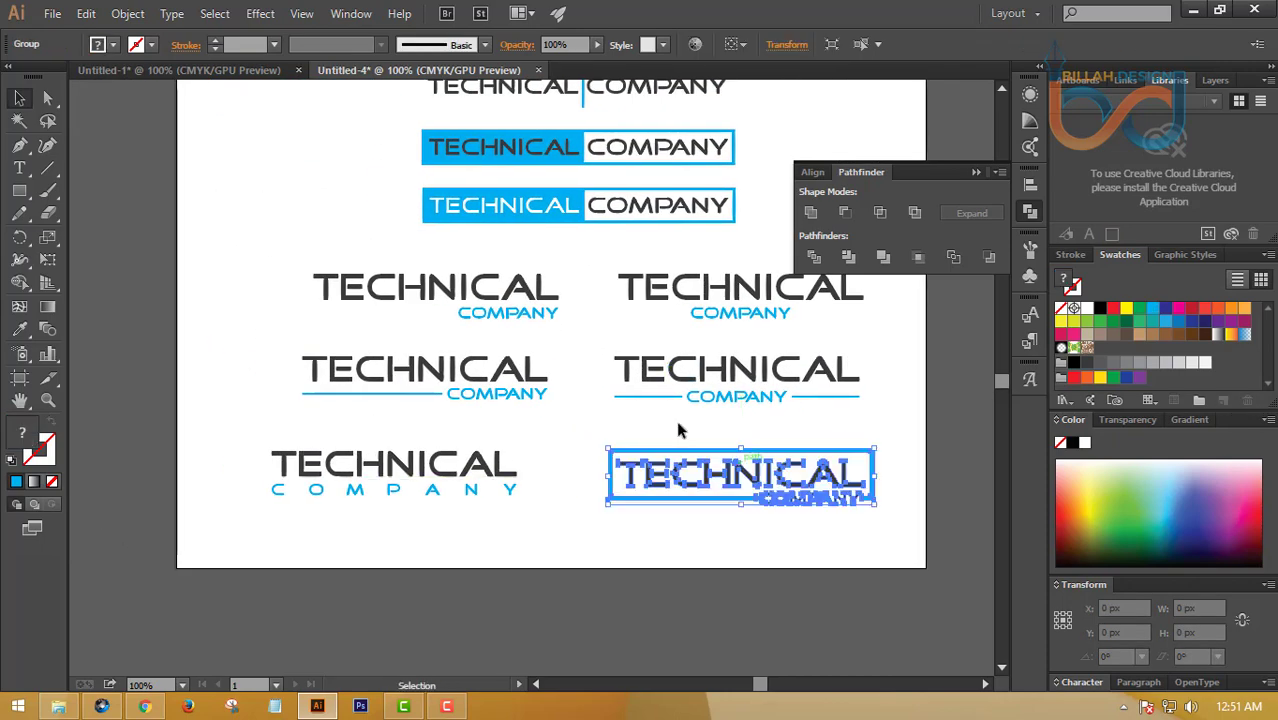
Shift the left column's upper two stacked logos, the plain one and the one with the accent line, further left
click(560, 470)
click(497, 470)
click(505, 314)
click(551, 262)
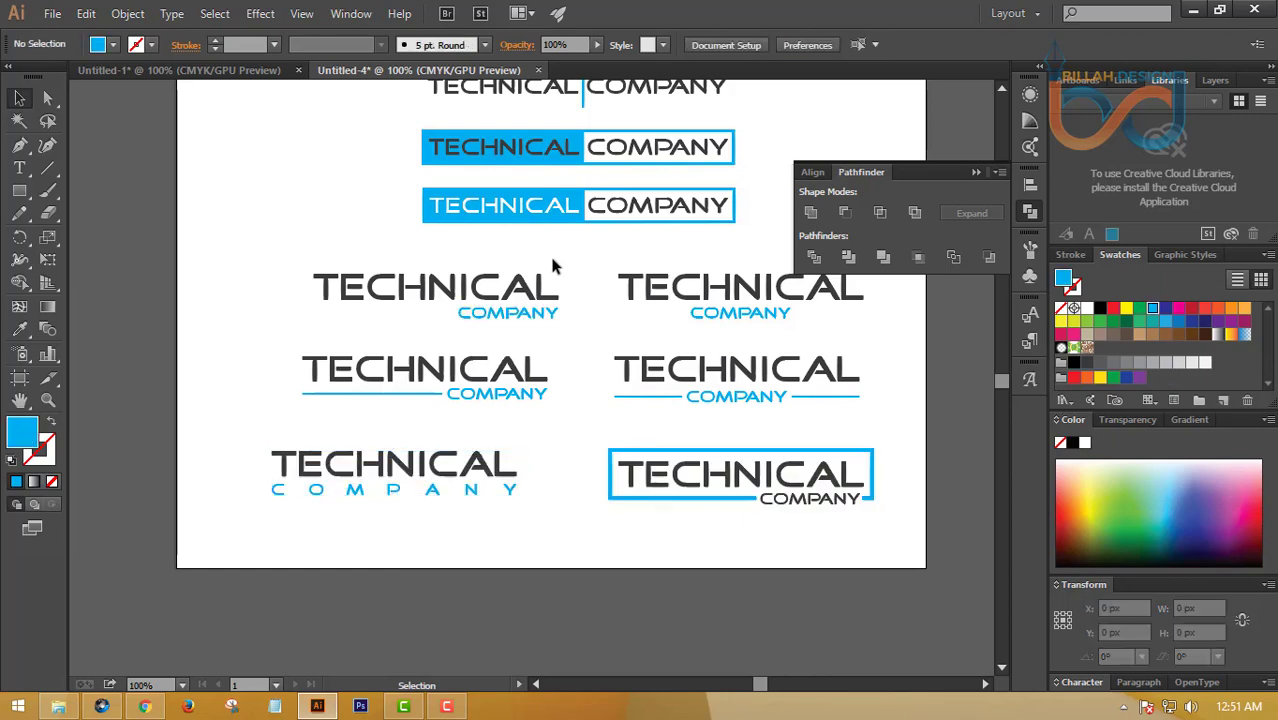
drag(551, 262, 513, 370)
drag(513, 370, 478, 366)
click(594, 325)
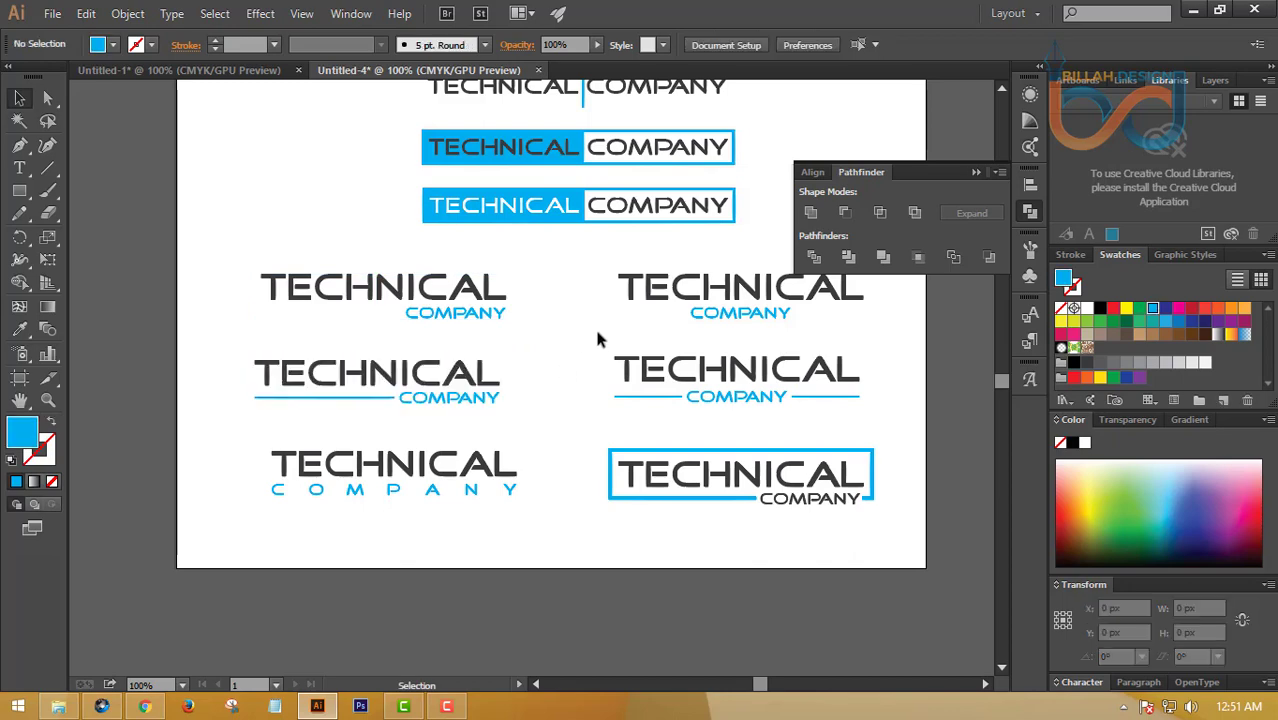
Delete the original black TECHNICAL COMPANY text line at the top of the artboard
key(space)
drag(600, 323, 578, 415)
click(616, 150)
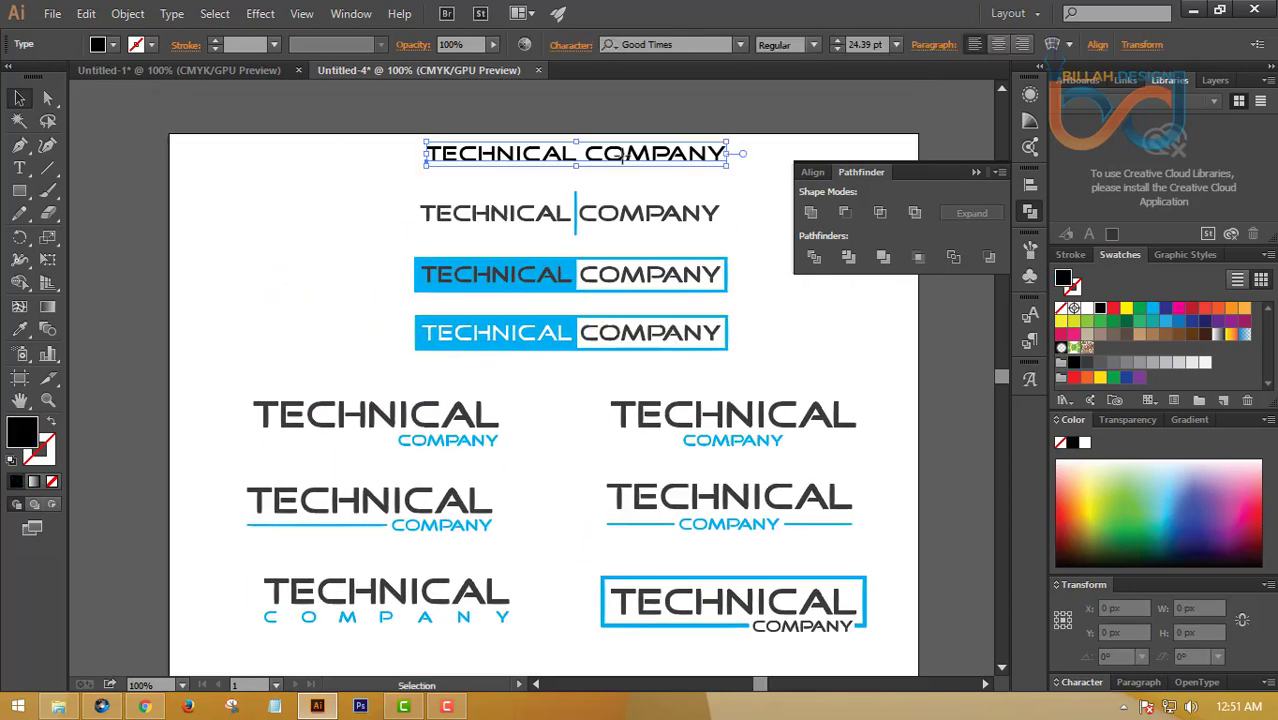
key(Delete)
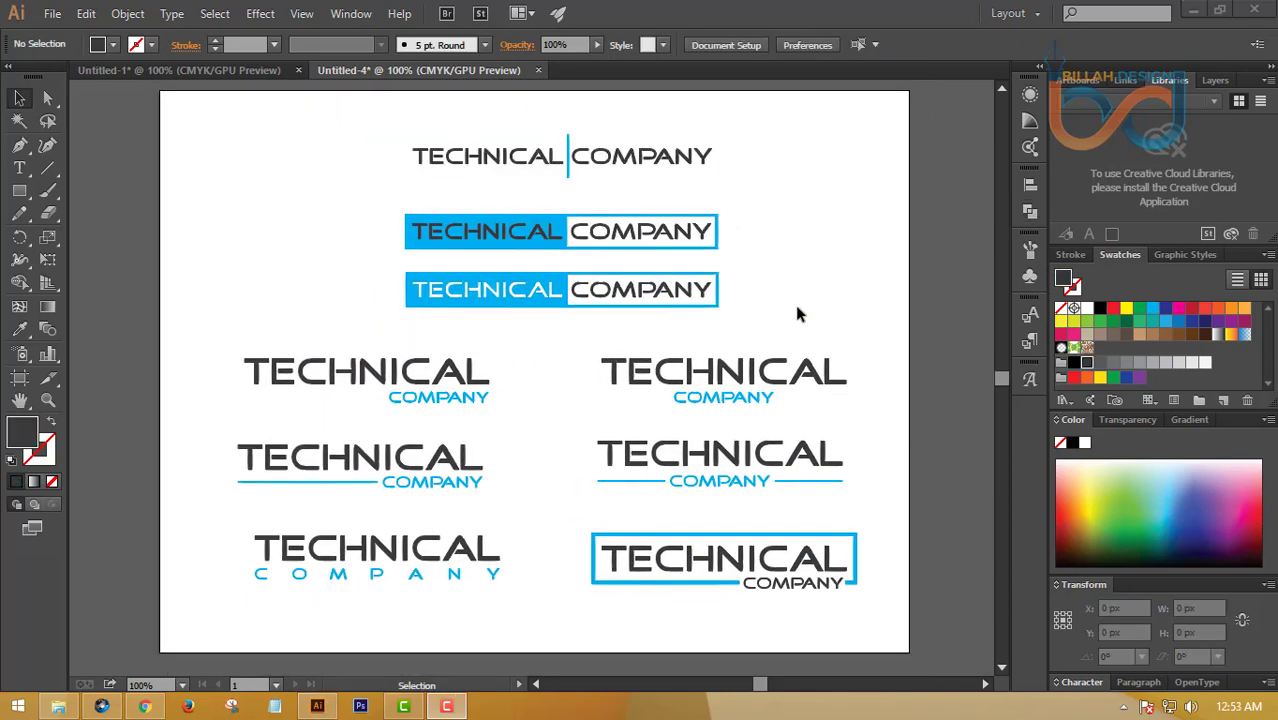